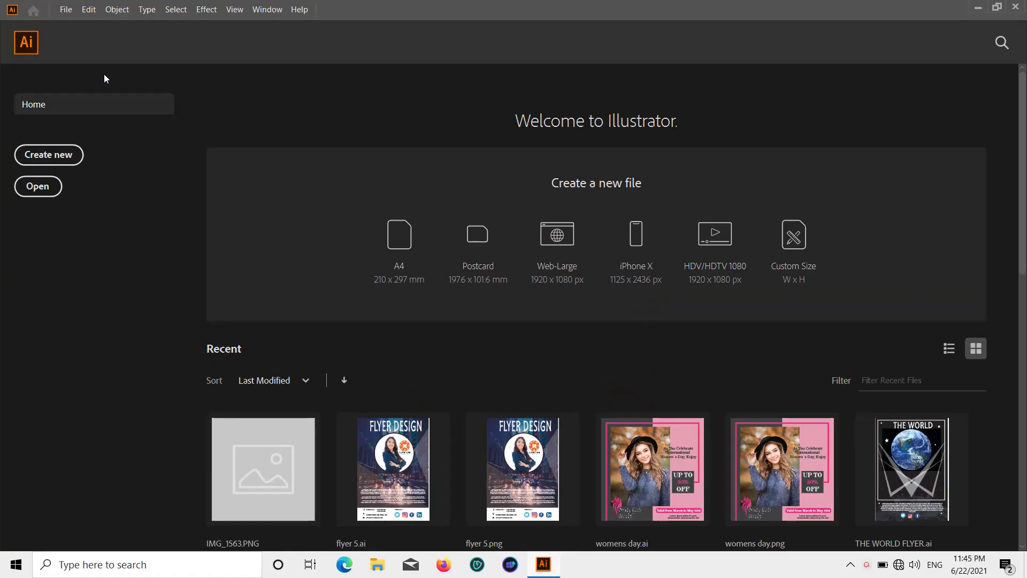
- Create a new blank document from the A4 8.27 x 11.69 in portrait preset
left_click(65, 156)
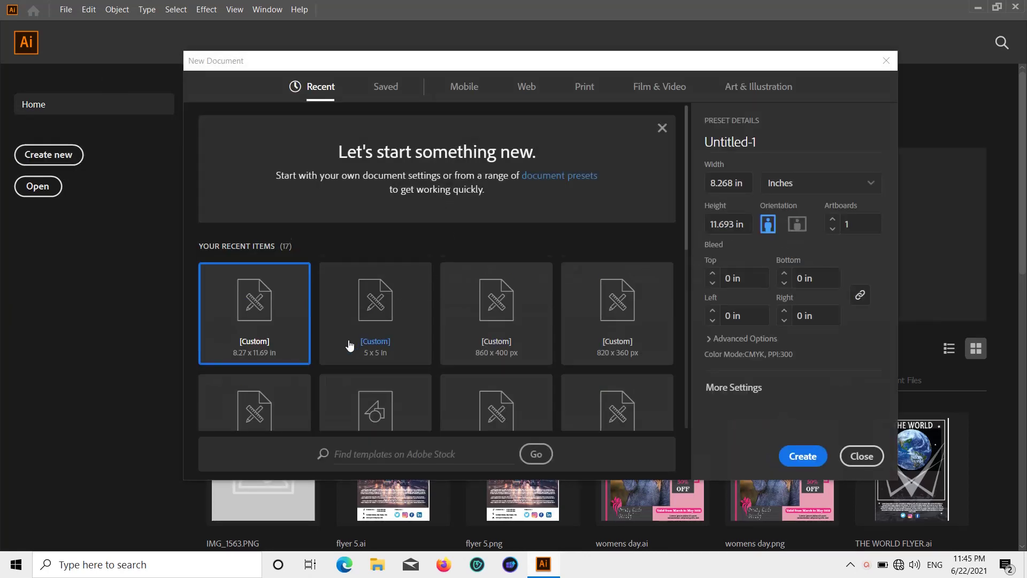
scroll(353, 345, "down", 2)
scroll(355, 345, "up", 2)
scroll(396, 256, "down", 3)
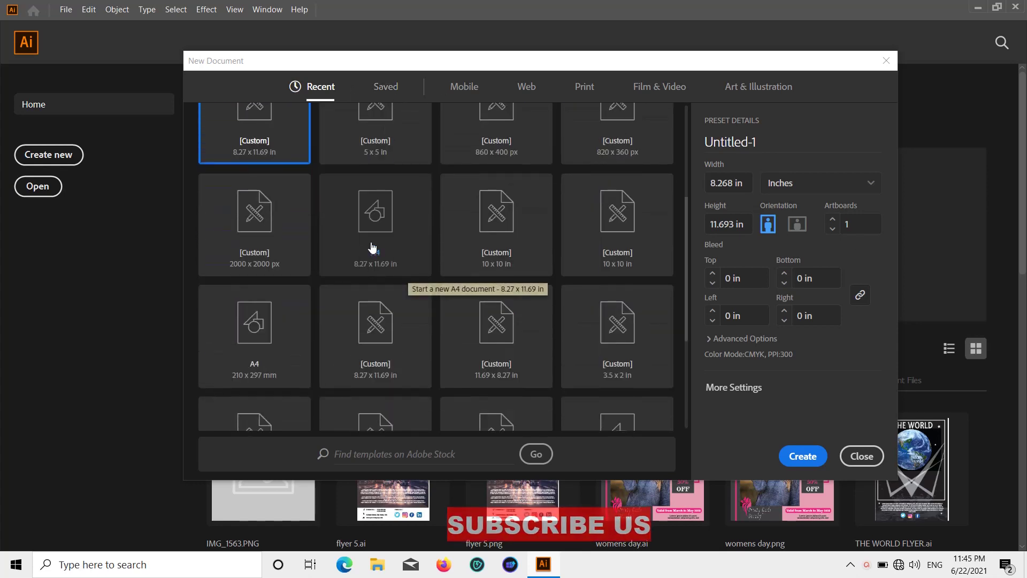
left_click(374, 247)
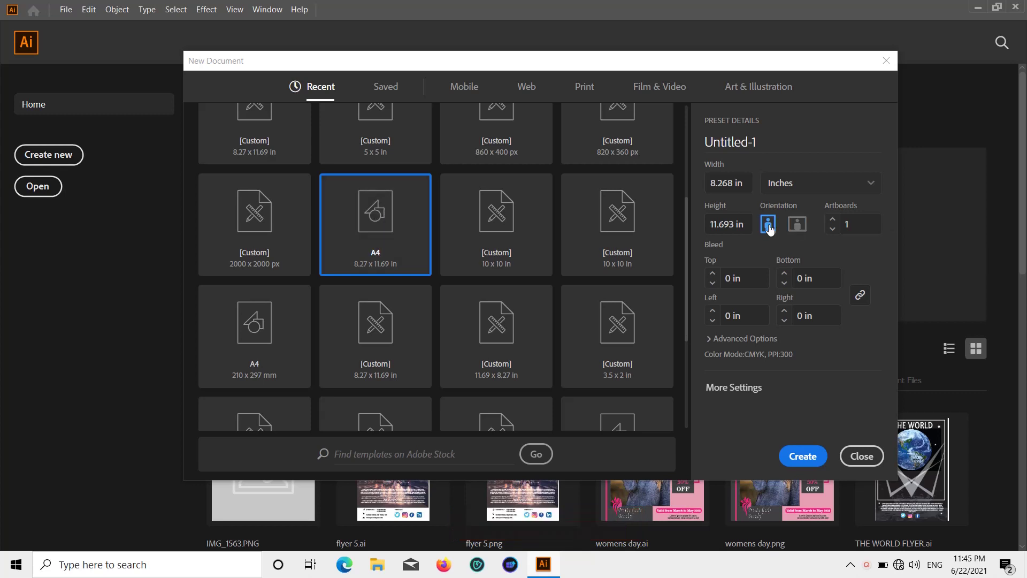
left_click(803, 456)
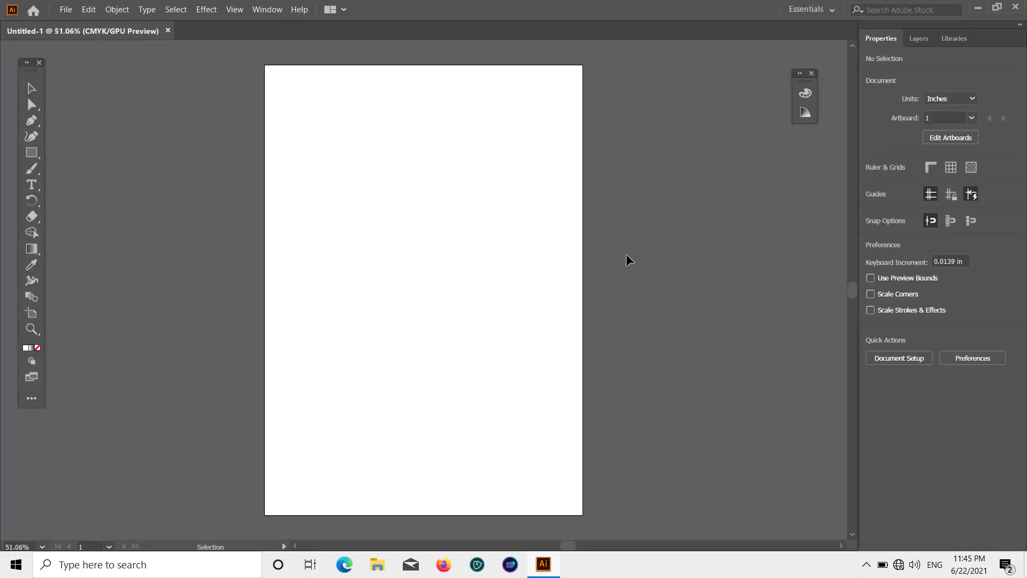
- Draw an 8.268 x 11.693 in page-covering rectangle with black fill and no stroke
left_click(34, 155)
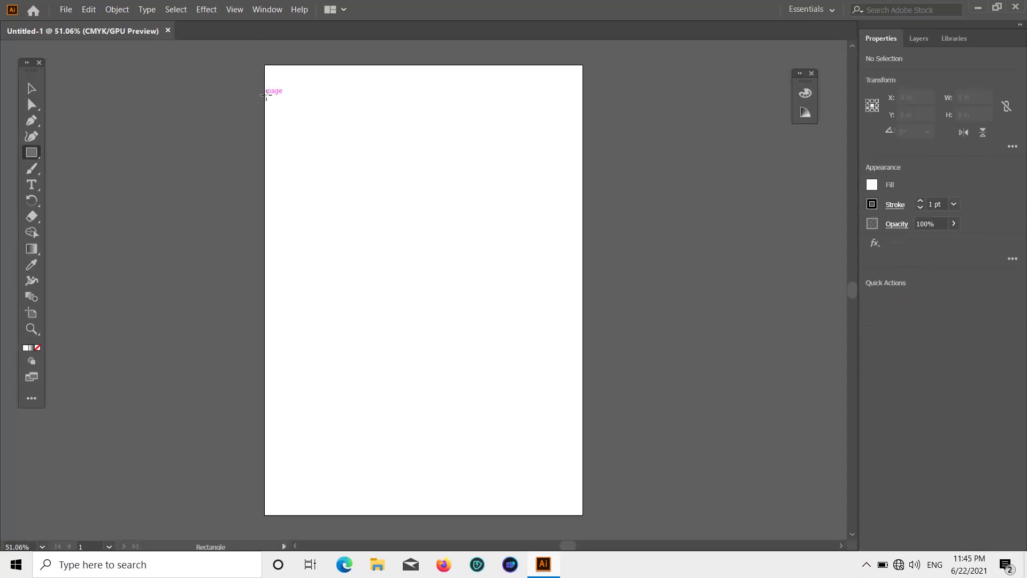
left_click_drag(263, 65, 582, 514)
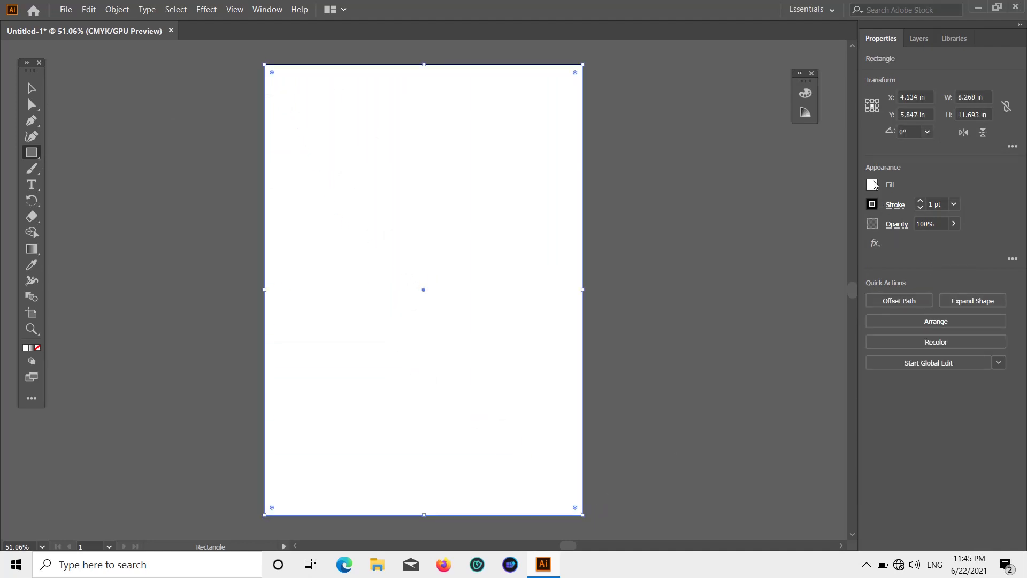
left_click(873, 186)
left_click(755, 234)
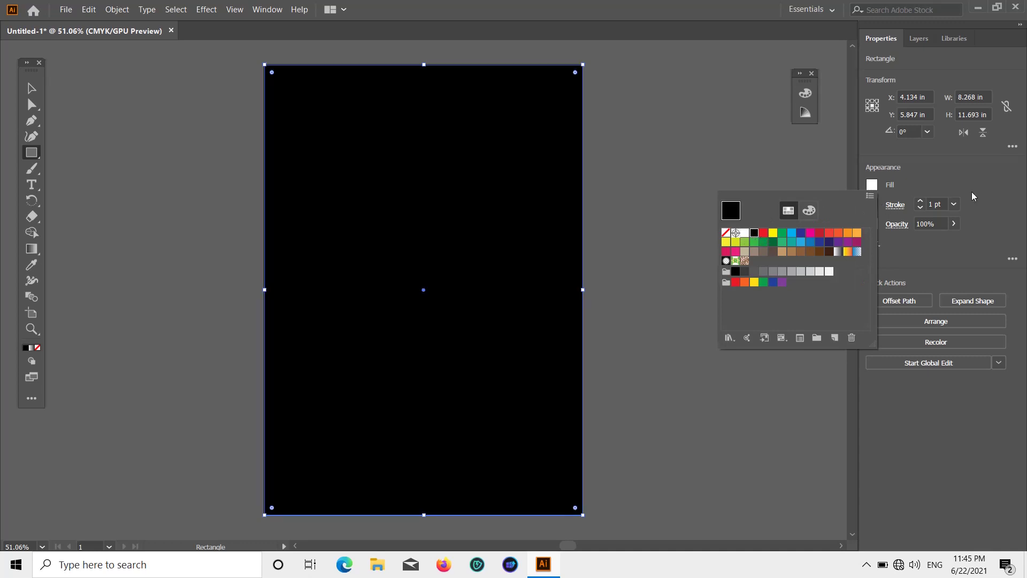
left_click(965, 213)
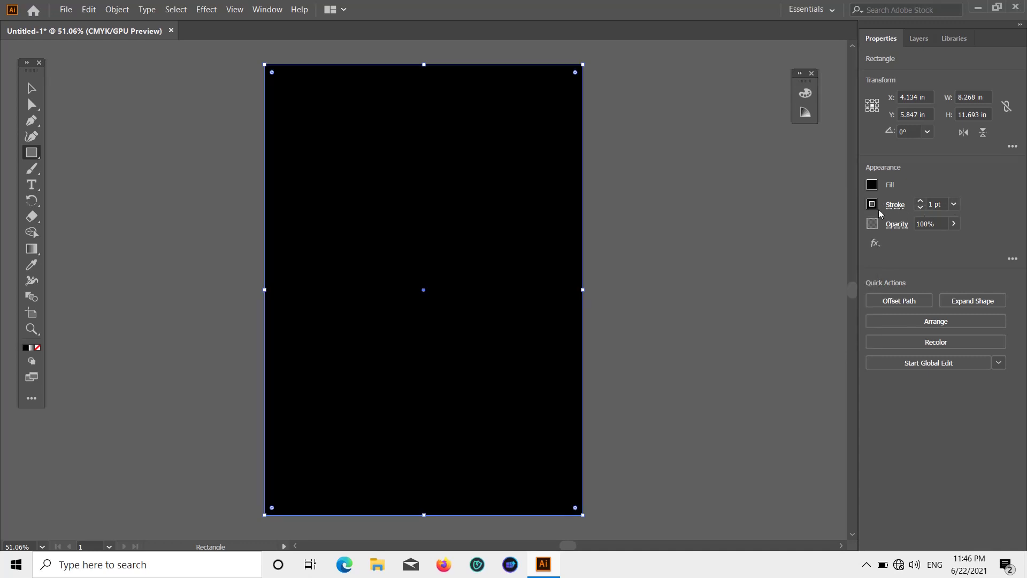
key("/")
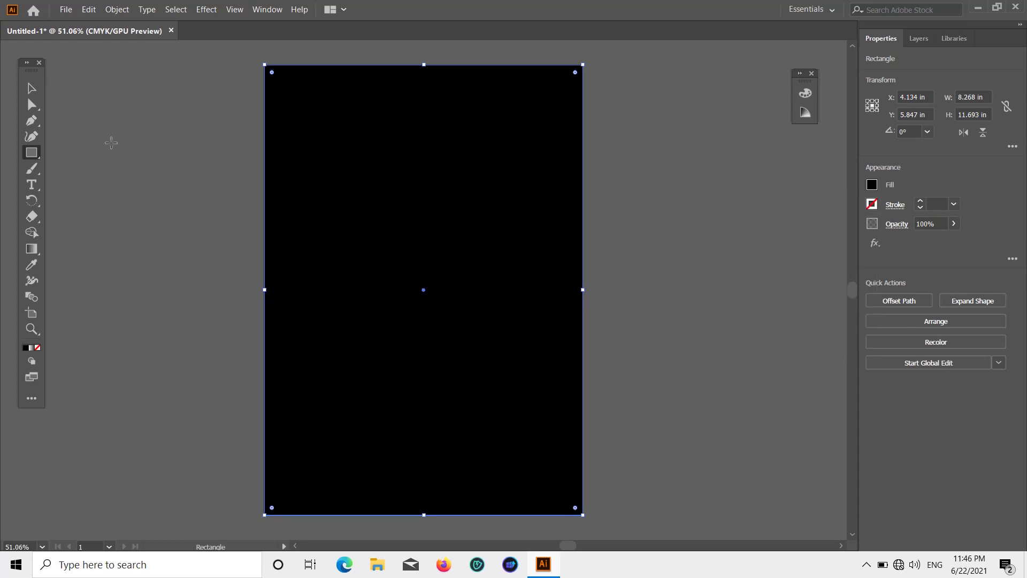
left_click(32, 88)
left_click(63, 11)
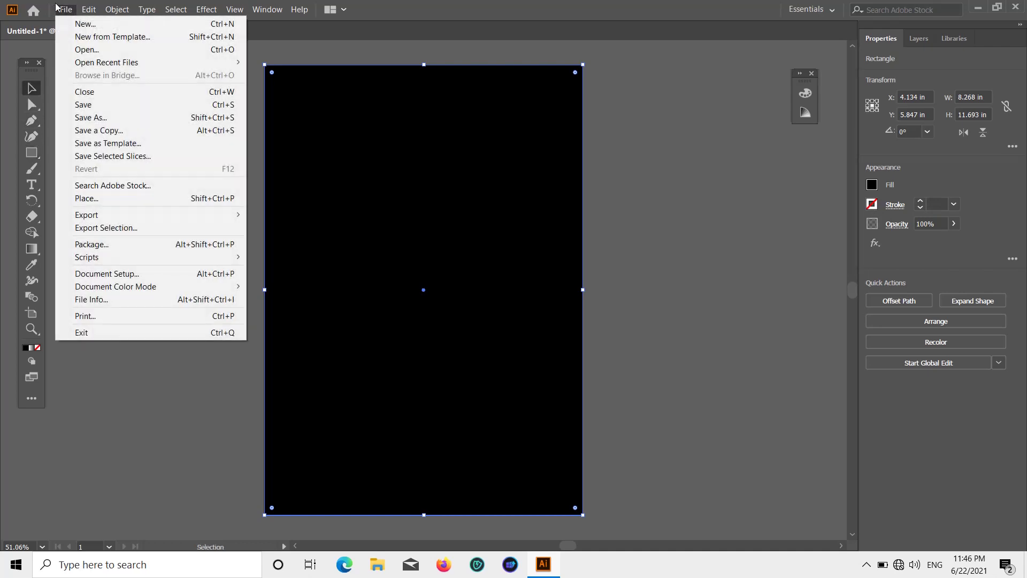
- Place the IMG_1563 latte photo from the Desktop onto the black page
left_click(103, 199)
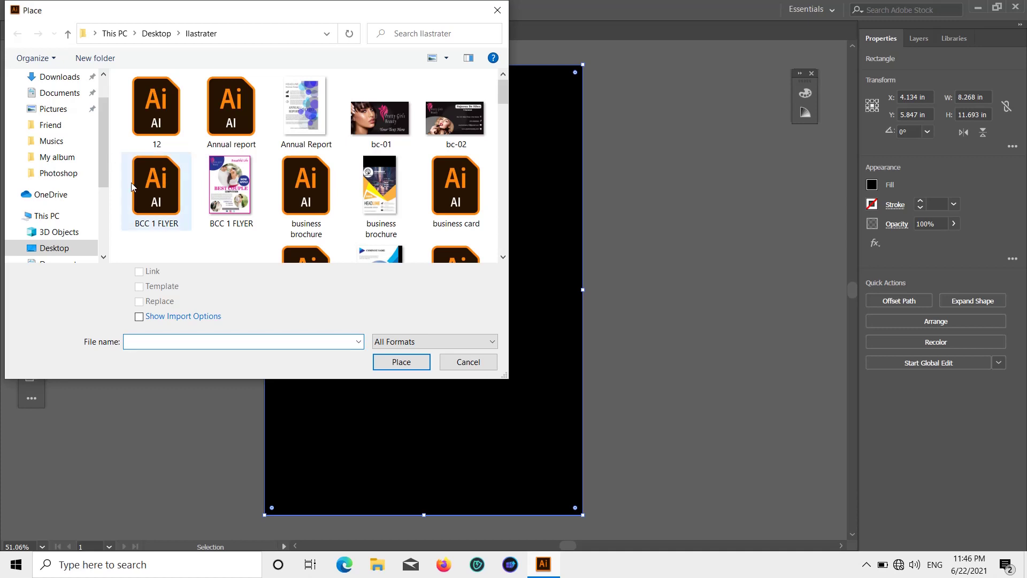
scroll(64, 129, "up", 1)
left_click(54, 102)
scroll(54, 134, "down", 1)
scroll(261, 161, "down", 2)
scroll(261, 162, "down", 3)
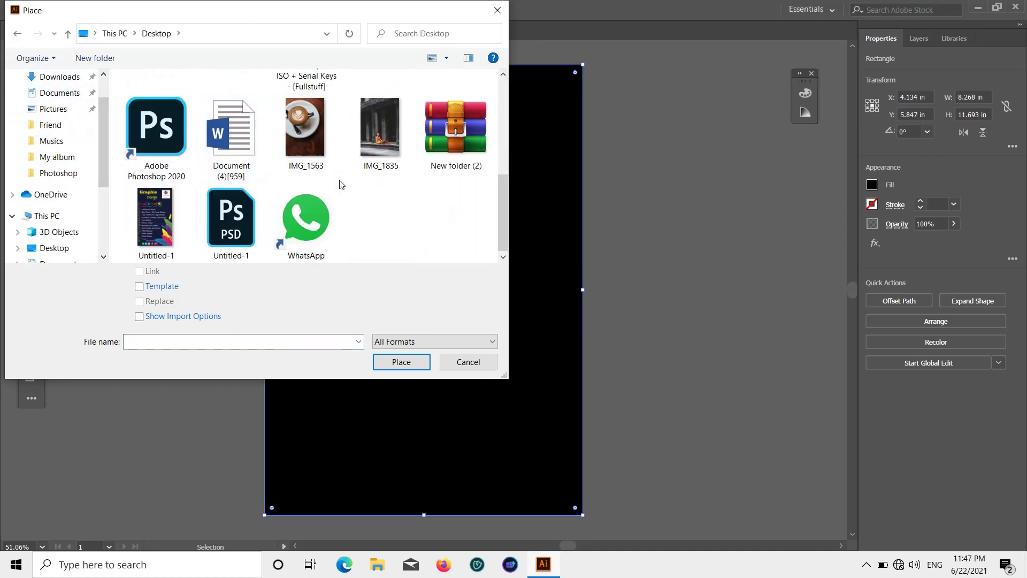
left_click(336, 156)
double_click(335, 155)
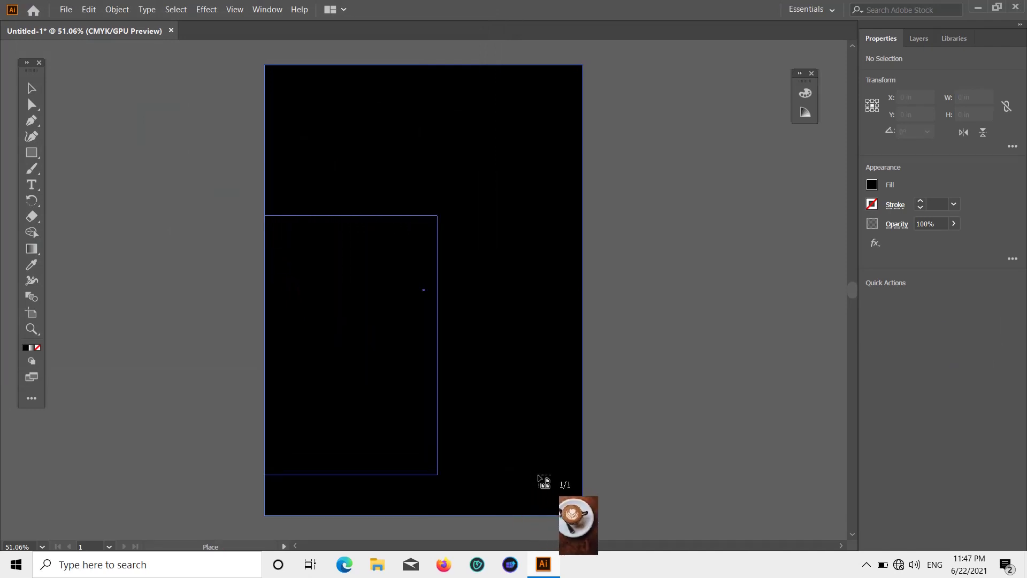
left_click_drag(493, 454, 569, 490)
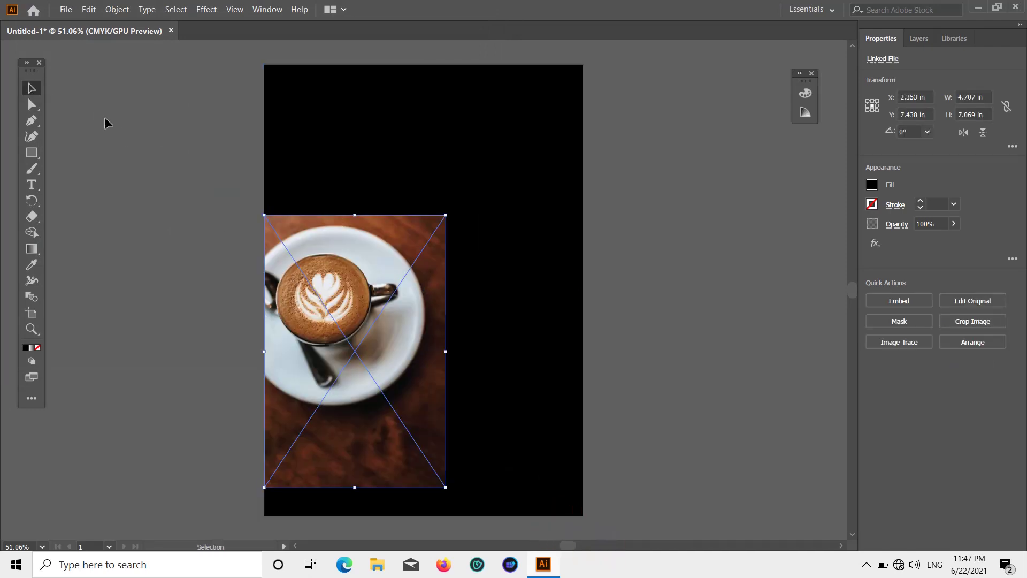
- Move the latte photo up and scale it from its top-left and bottom-right corners
left_click(238, 275)
mouse_move(361, 310)
left_mouse_down()
mouse_move(359, 263)
mouse_move(409, 251)
left_mouse_up()
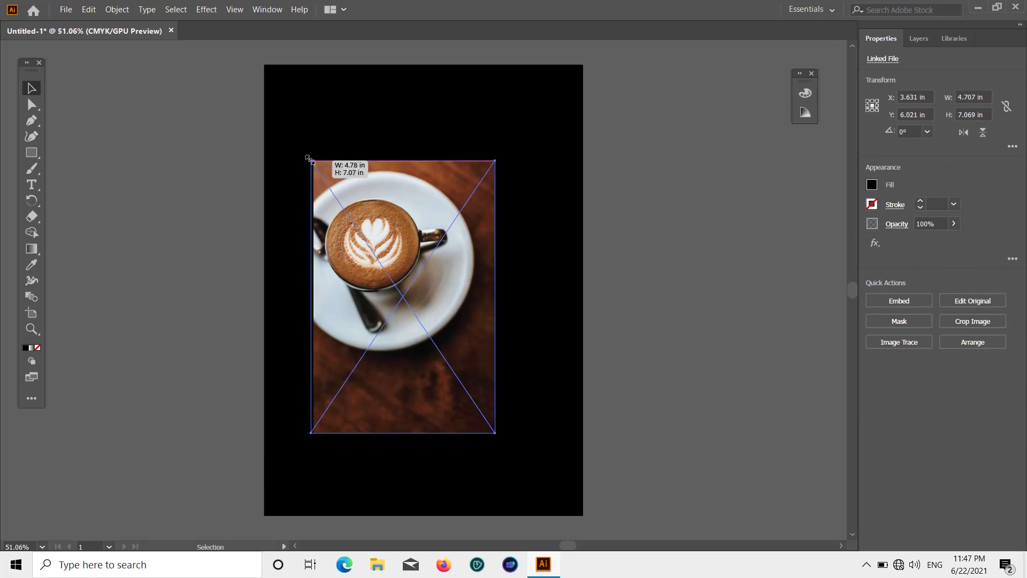
left_click_drag(314, 160, 265, 105)
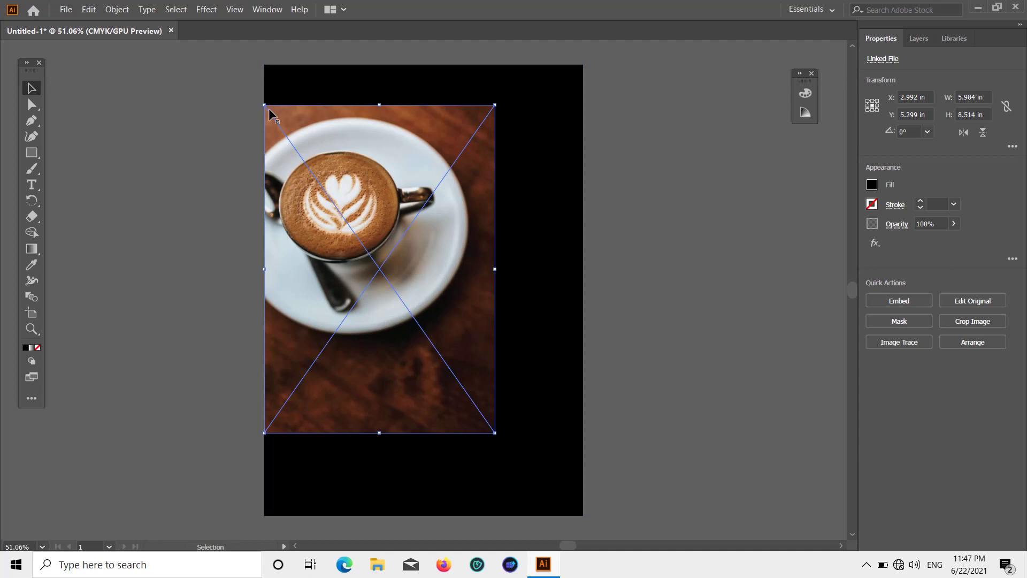
left_click(630, 231)
left_click(400, 276)
left_click_drag(495, 432, 569, 484)
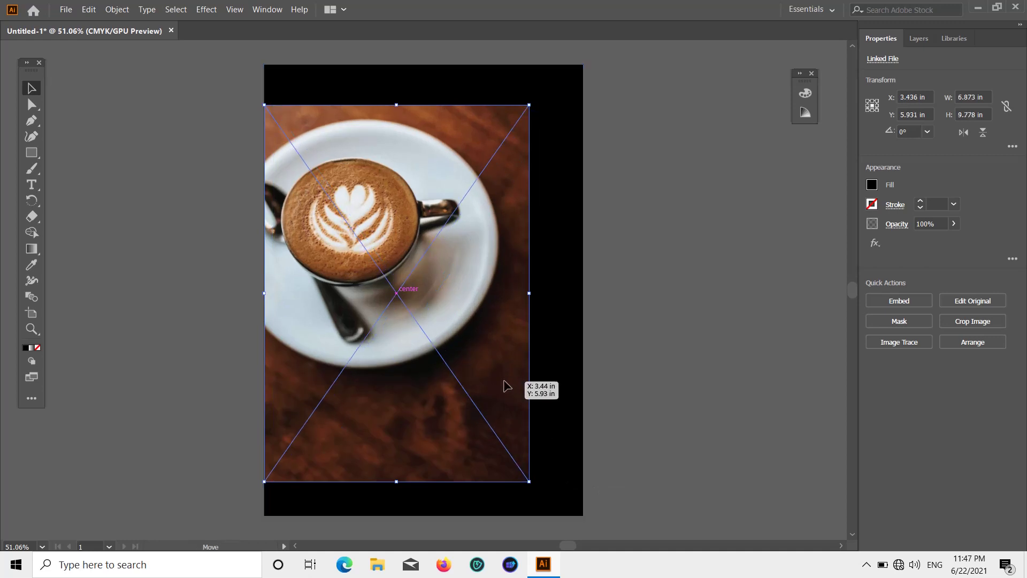
left_click(777, 365)
- Fine-tune the photo to 6.514 x 9.267 in and centre it horizontally on the page
left_click(512, 310)
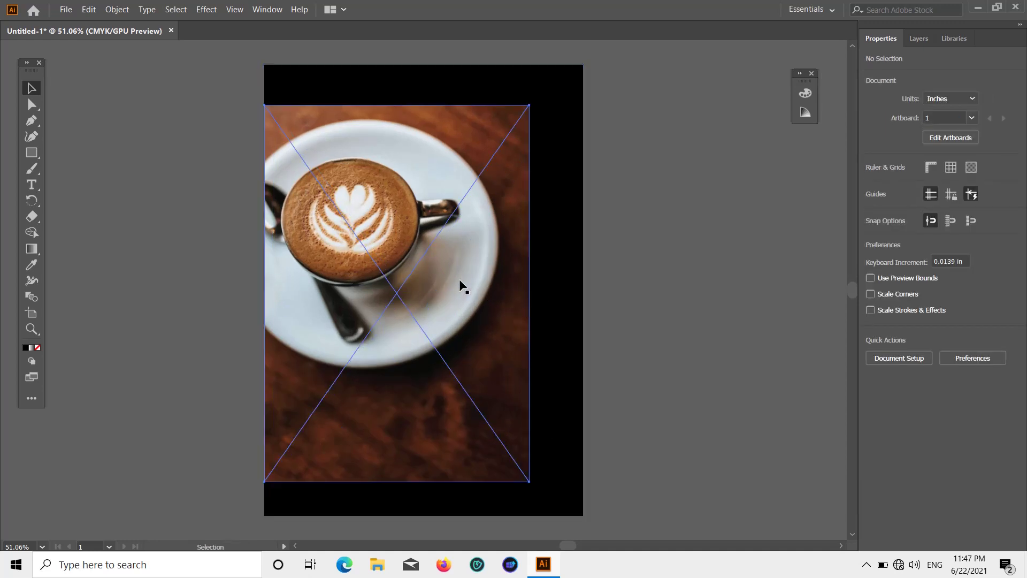
left_click_drag(530, 481, 515, 462)
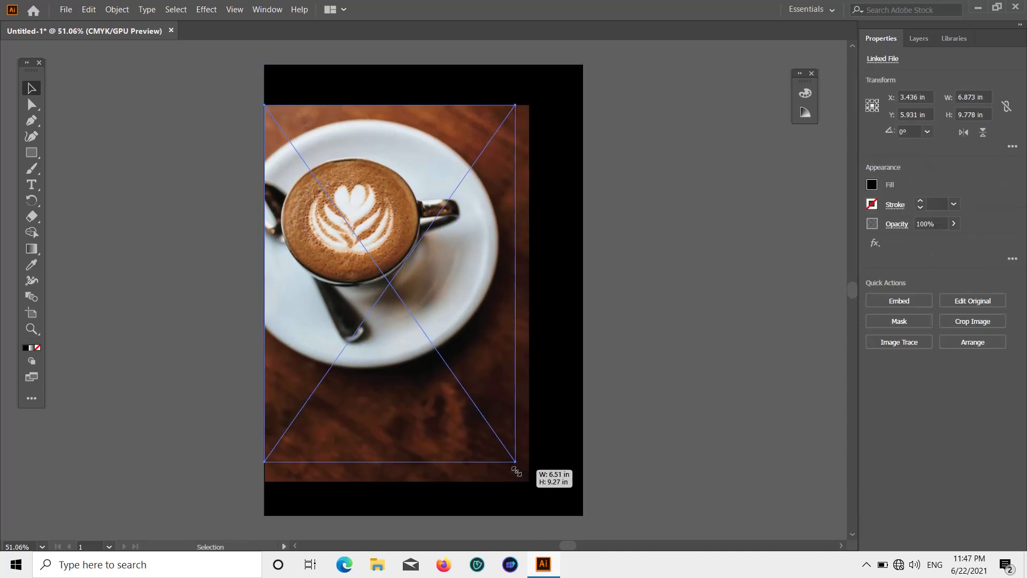
mouse_move(477, 413)
left_mouse_down()
mouse_move(501, 415)
mouse_move(478, 420)
left_mouse_up()
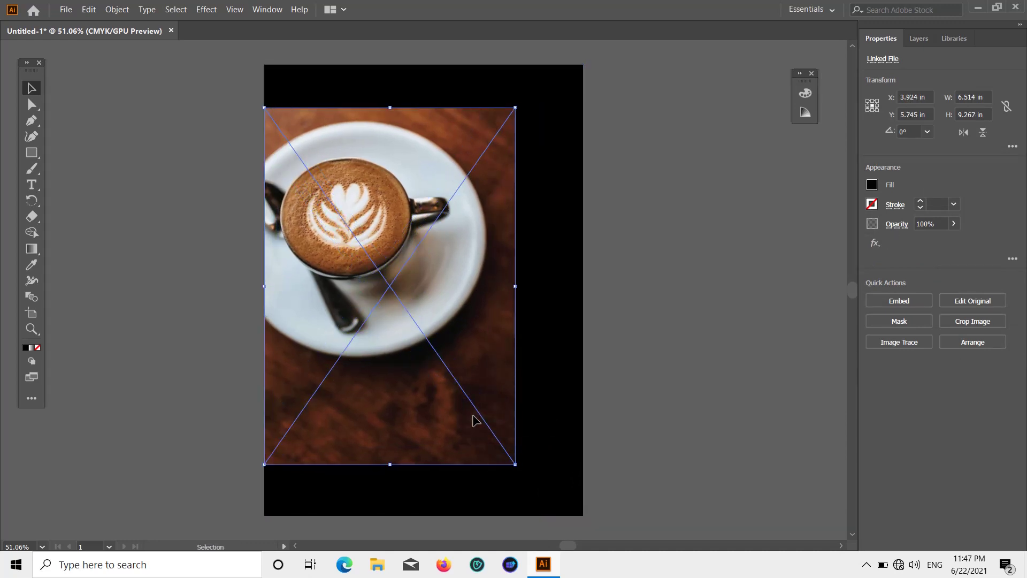
mouse_move(513, 388)
left_mouse_down()
mouse_move(559, 387)
mouse_move(510, 374)
left_mouse_up()
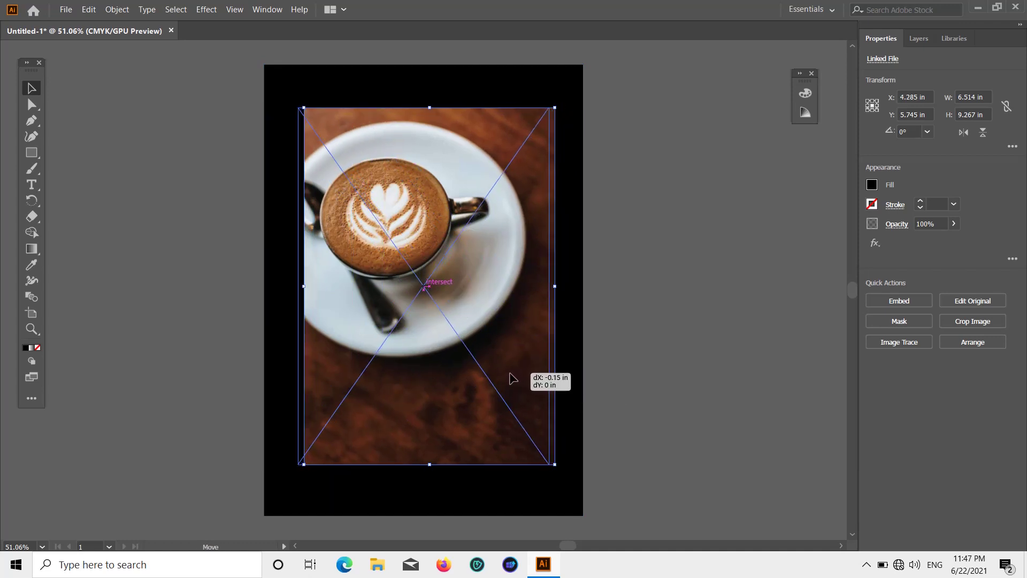
left_click(675, 357)
scroll(676, 357, "down", 2)
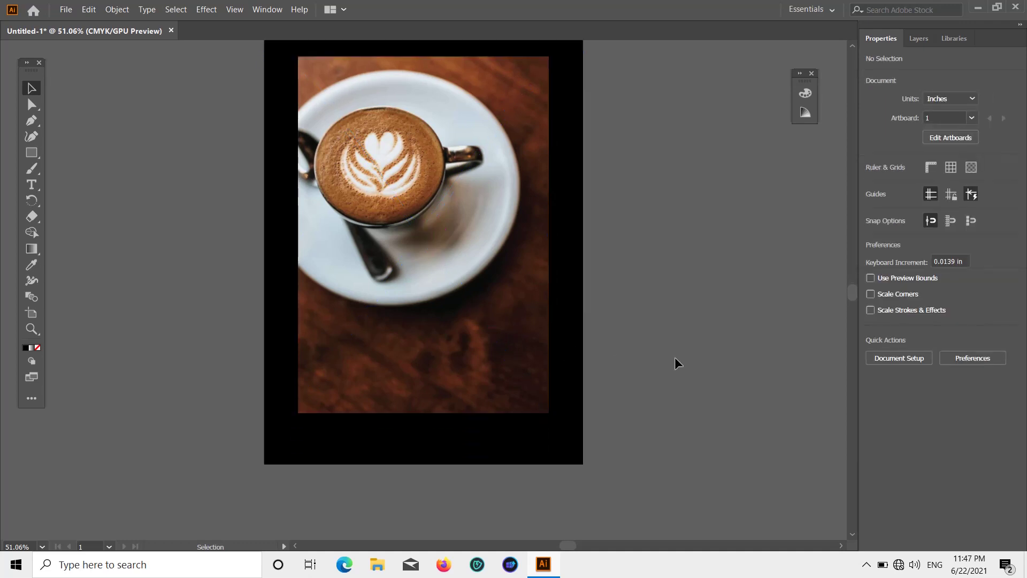
scroll(675, 358, "up", 3)
scroll(672, 356, "down", 1)
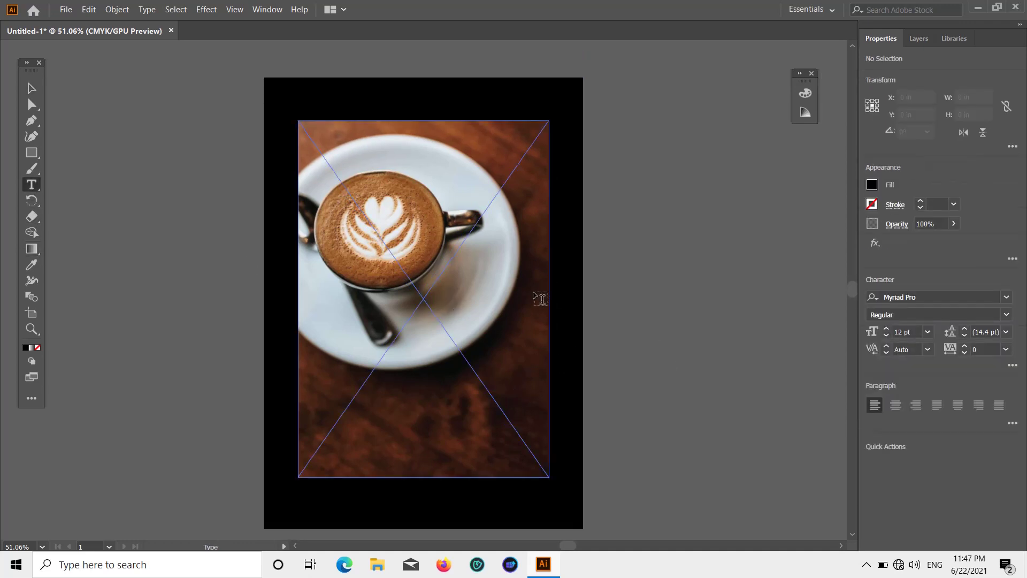
- Add a placeholder text object beside the page, set to 60 pt and white
left_click(612, 272)
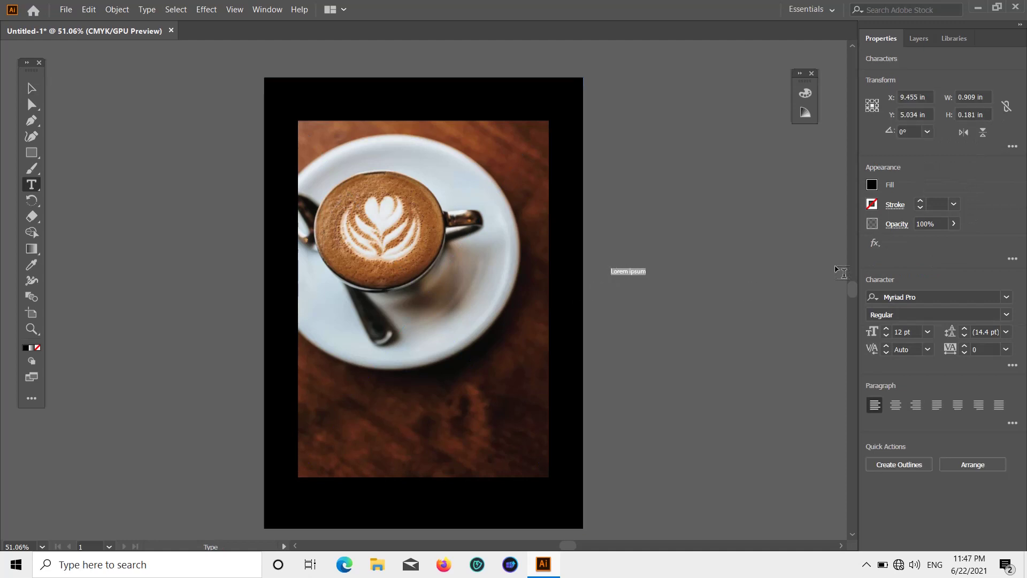
left_click(928, 331)
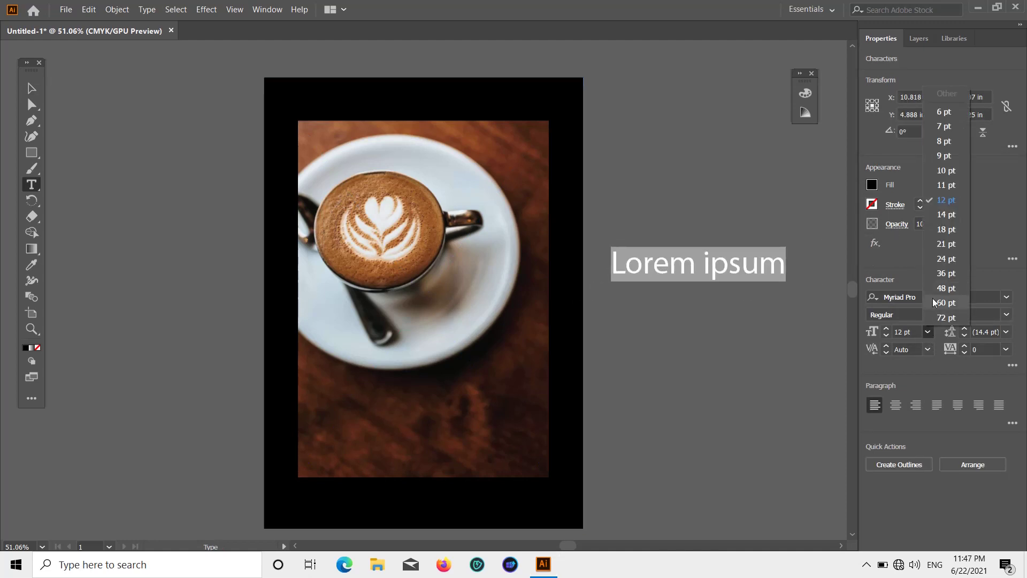
left_click(941, 303)
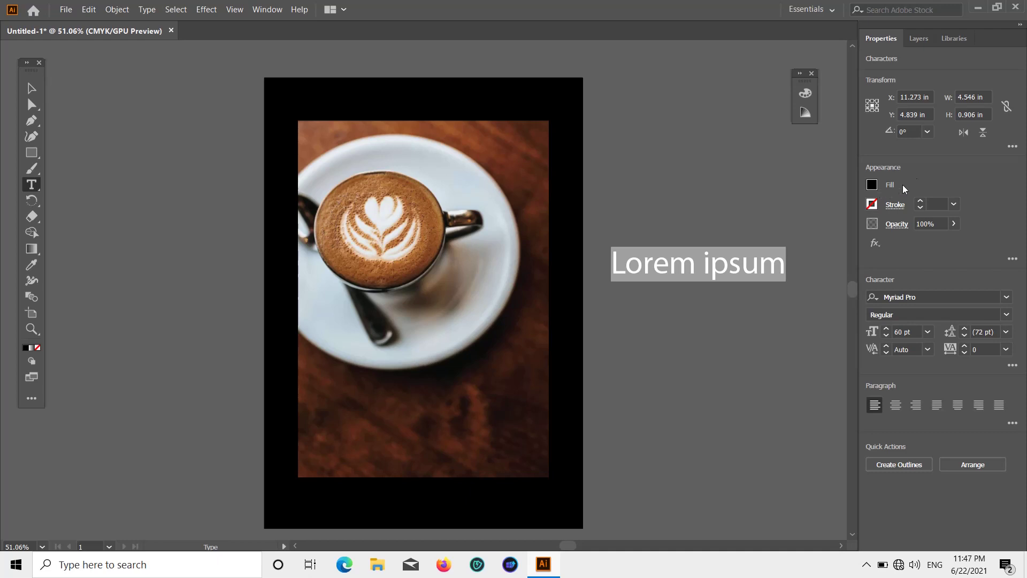
left_click(871, 185)
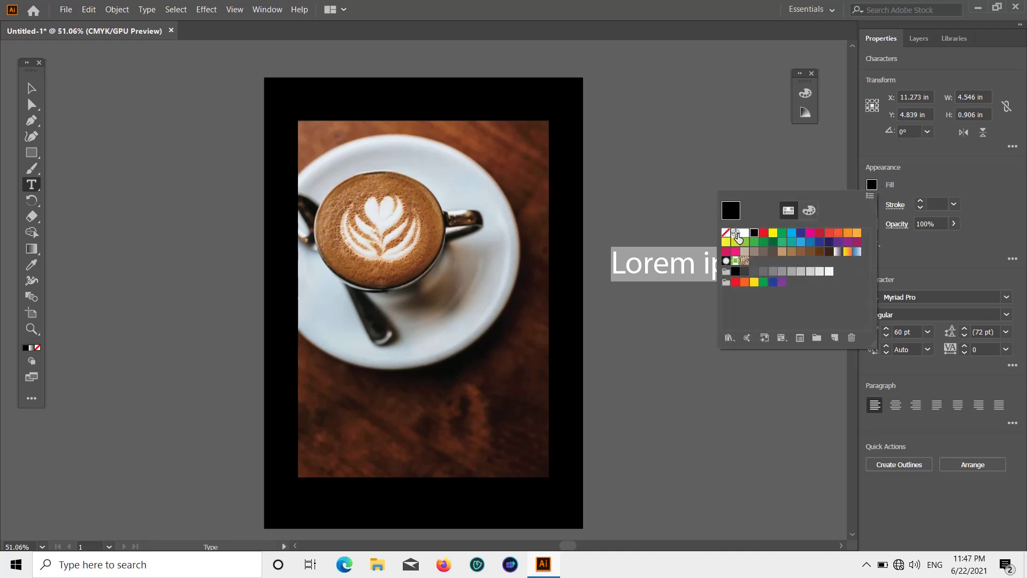
left_click(744, 234)
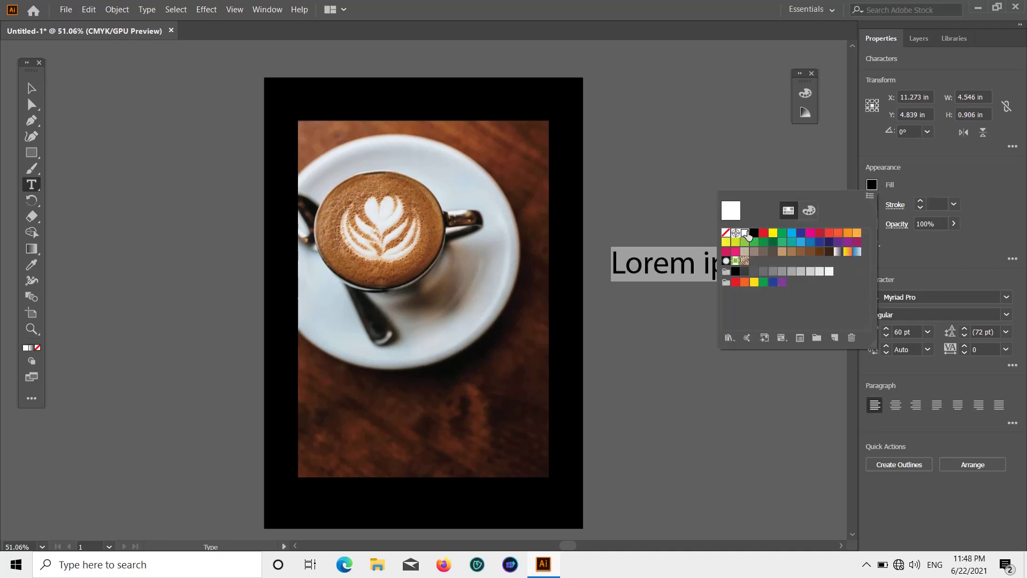
left_click(947, 180)
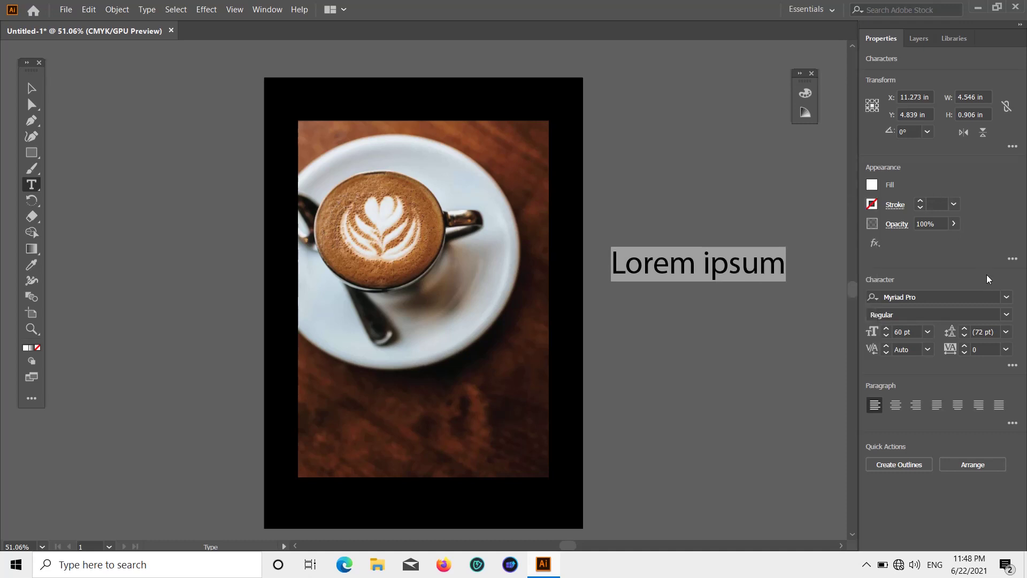
- Apply Monotype Corsiva and replace the placeholder text with COFFEE
left_click(1005, 298)
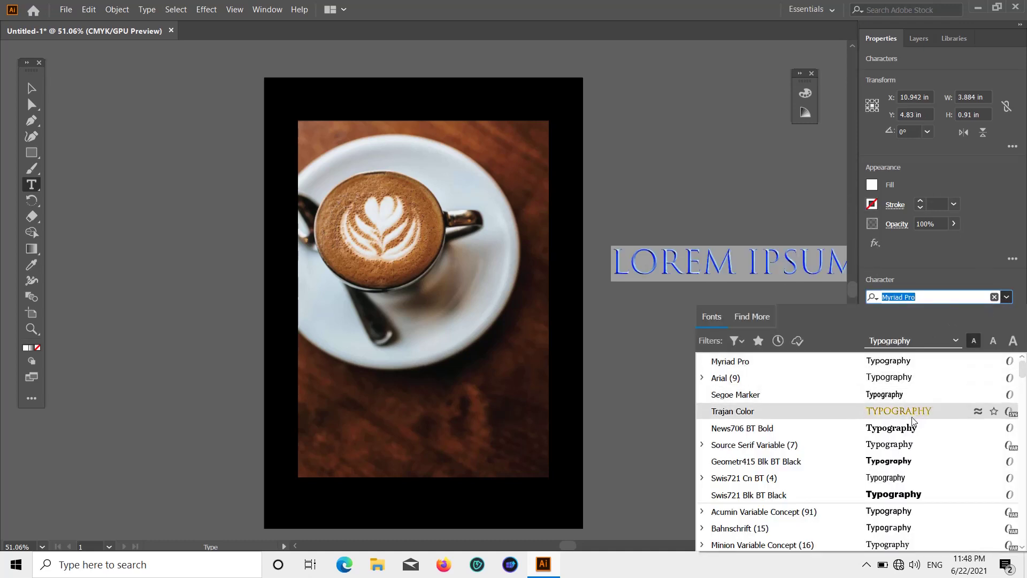
scroll(903, 478, "down", 1)
scroll(903, 478, "down", 1)
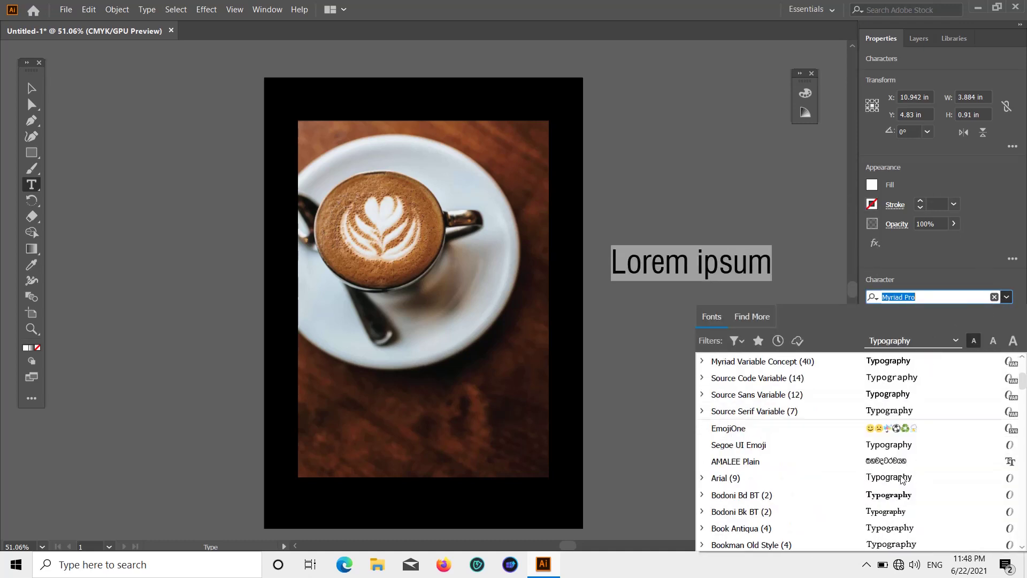
scroll(902, 478, "down", 3)
scroll(898, 470, "down", 3)
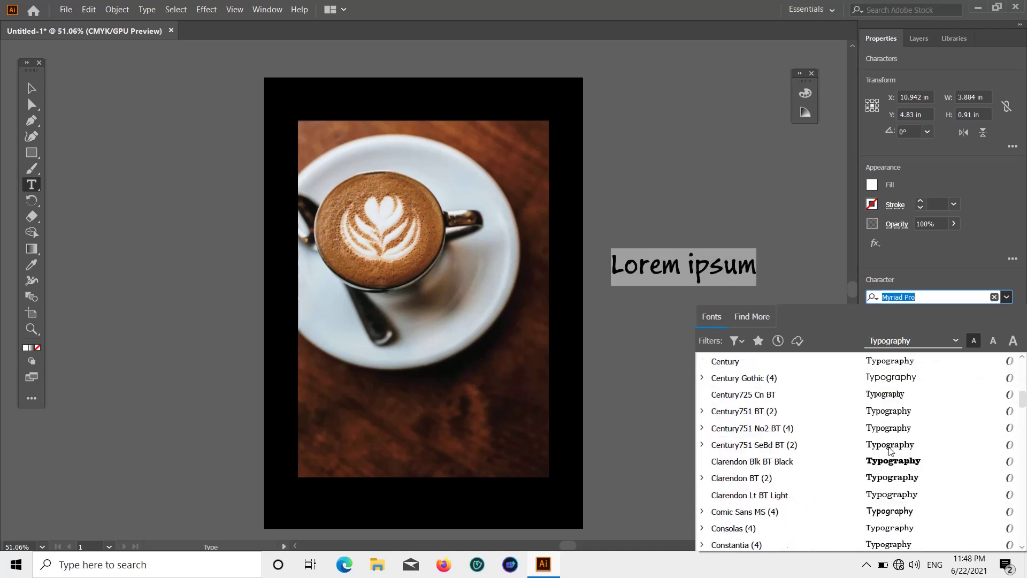
scroll(890, 455, "down", 2)
left_click(888, 478)
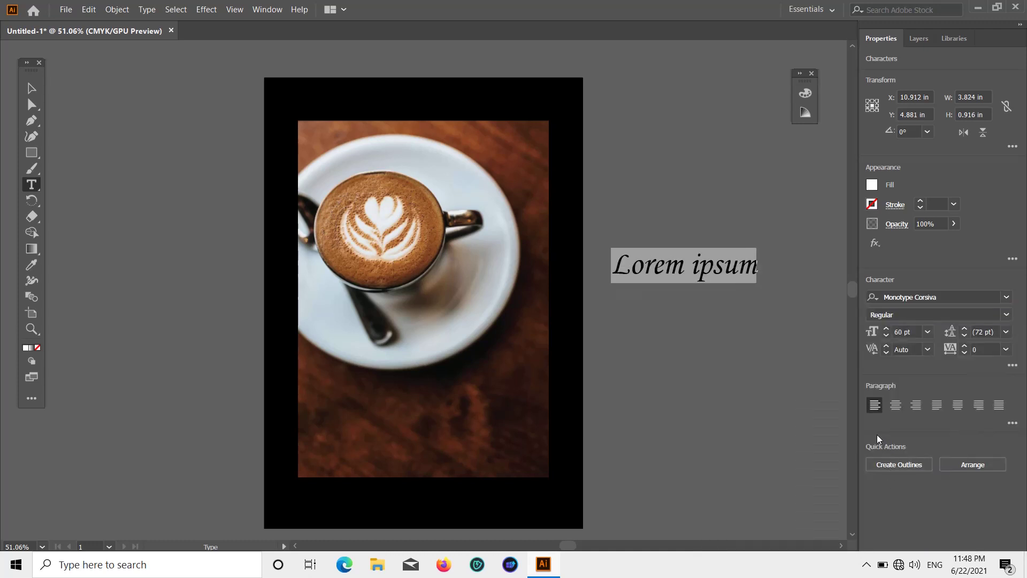
key("BackSpace")
type("C")
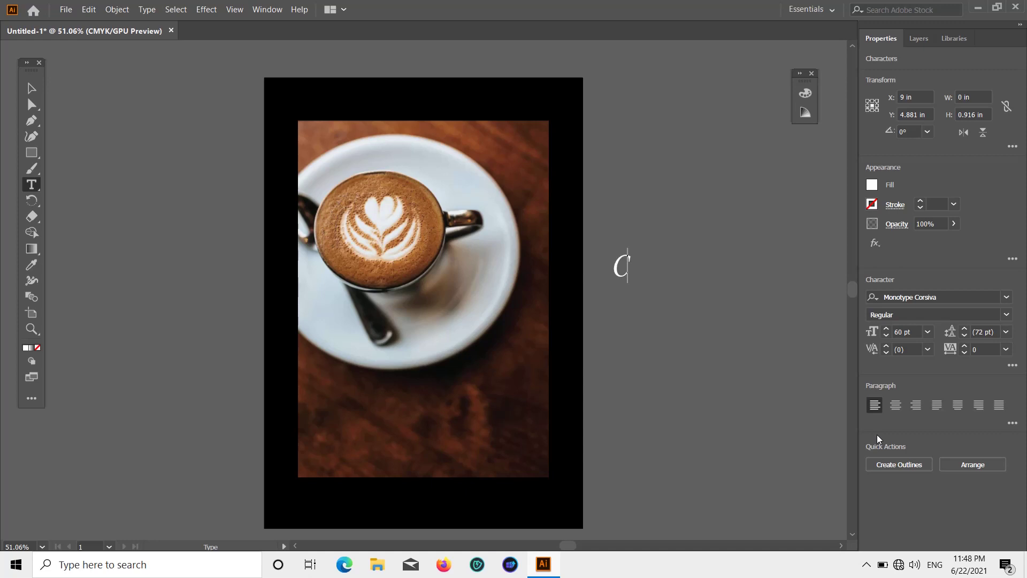
type("OFFE")
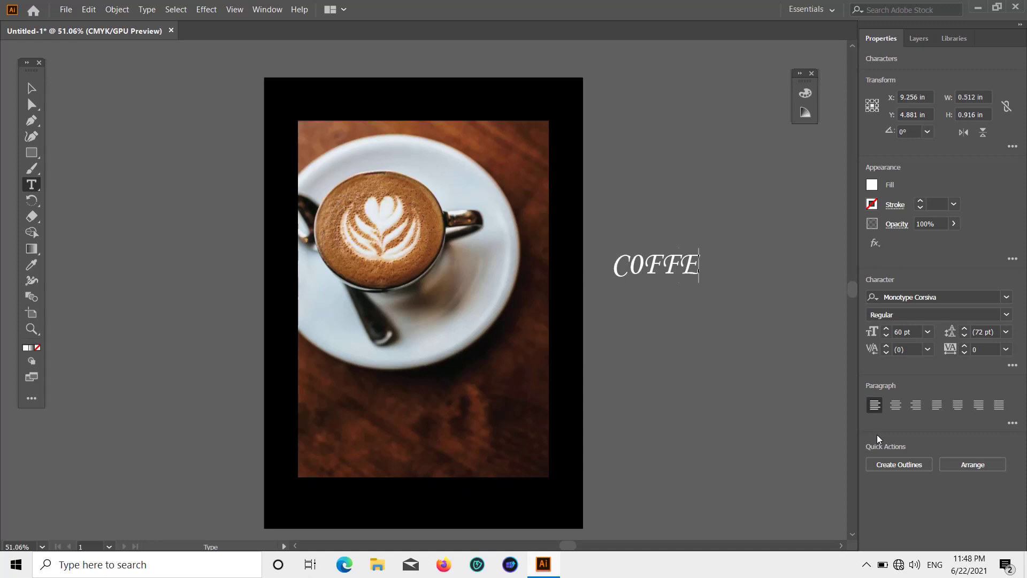
type("E")
- Move the COFFEE heading to the top of the artboard and resize it to 72 pt
left_click(31, 88)
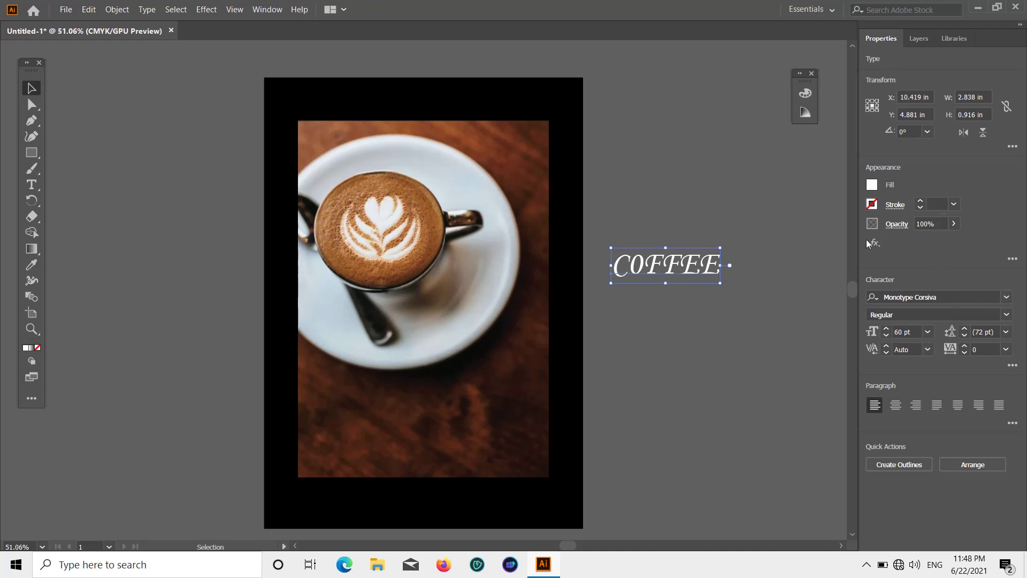
left_click_drag(689, 275, 426, 110)
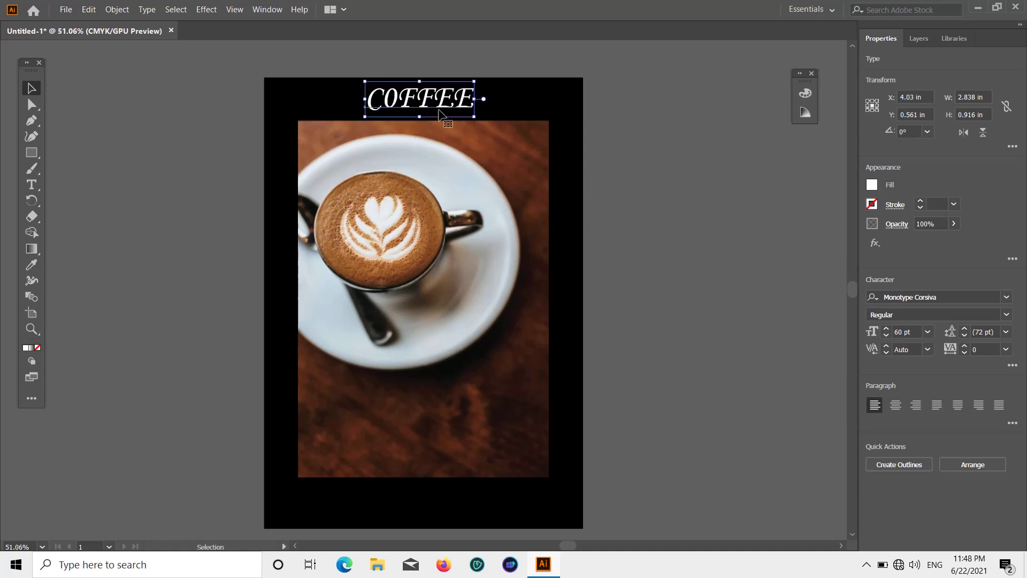
left_click(734, 151)
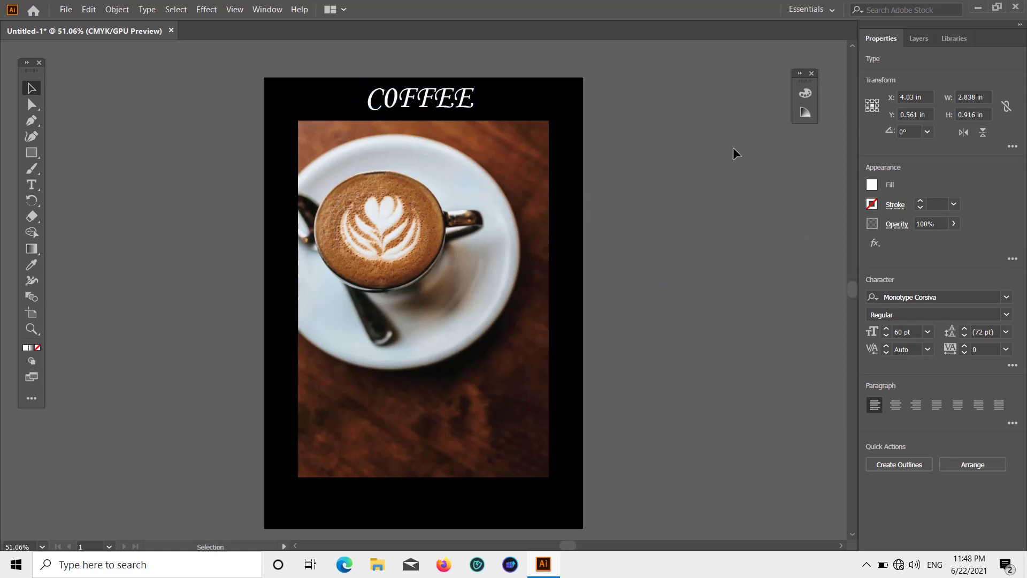
double_click(433, 106)
left_click_drag(469, 95, 365, 91)
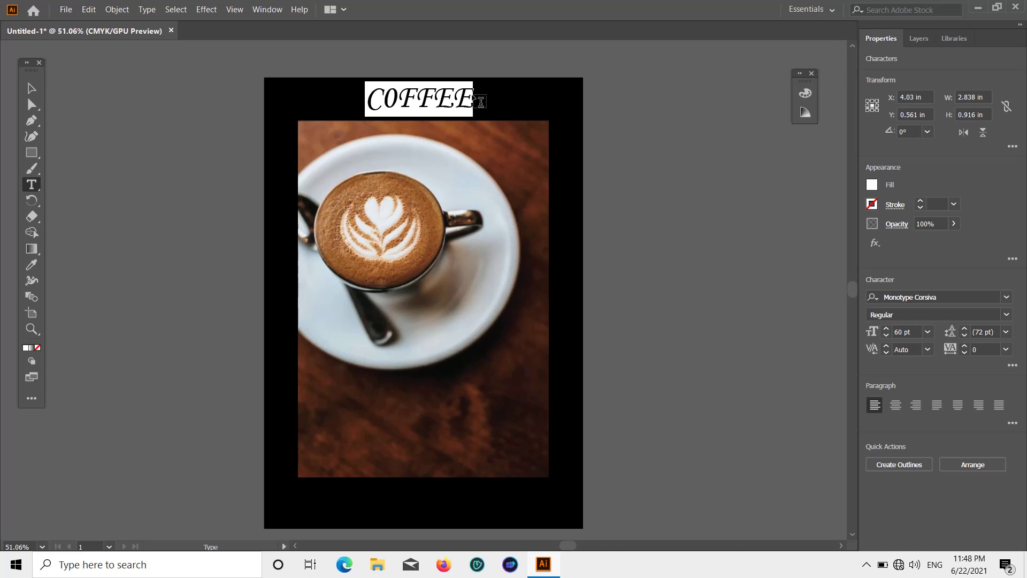
left_click_drag(481, 102, 371, 97)
left_click(927, 332)
left_click(938, 319)
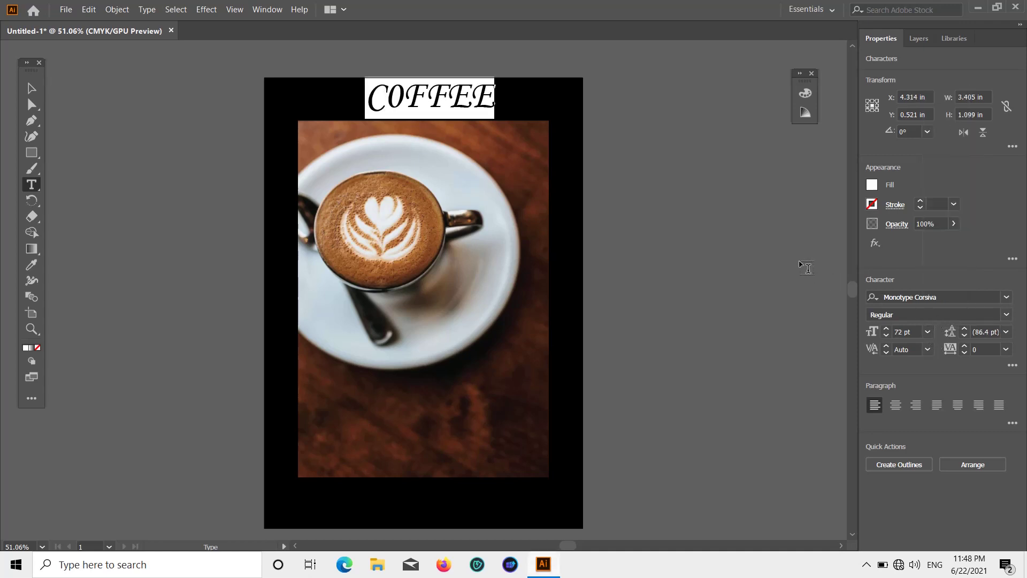
- Nudge the heading slightly lower and replace the mistyped zero with the letter O
left_click(31, 89)
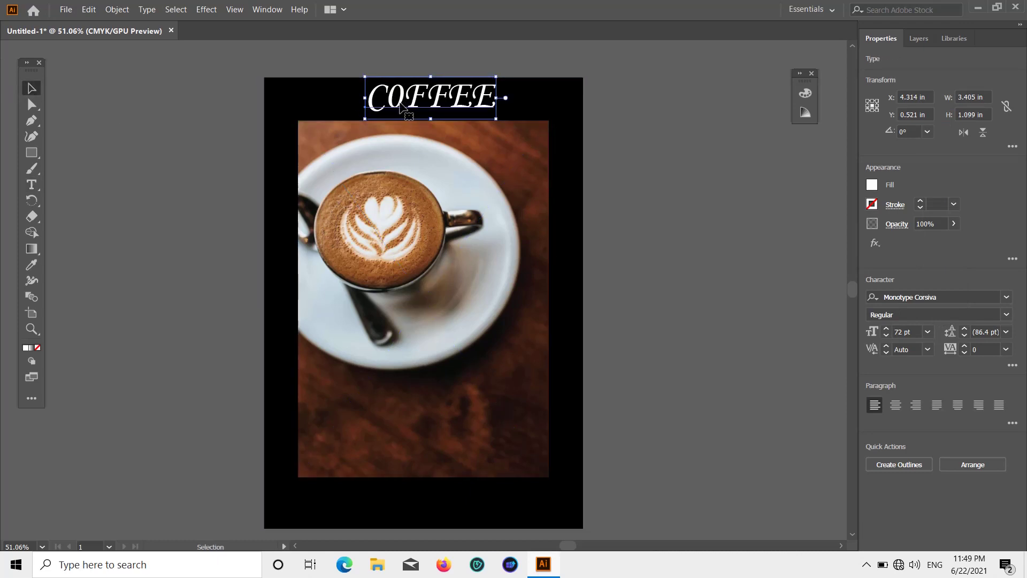
left_click_drag(399, 103, 398, 107)
key("t")
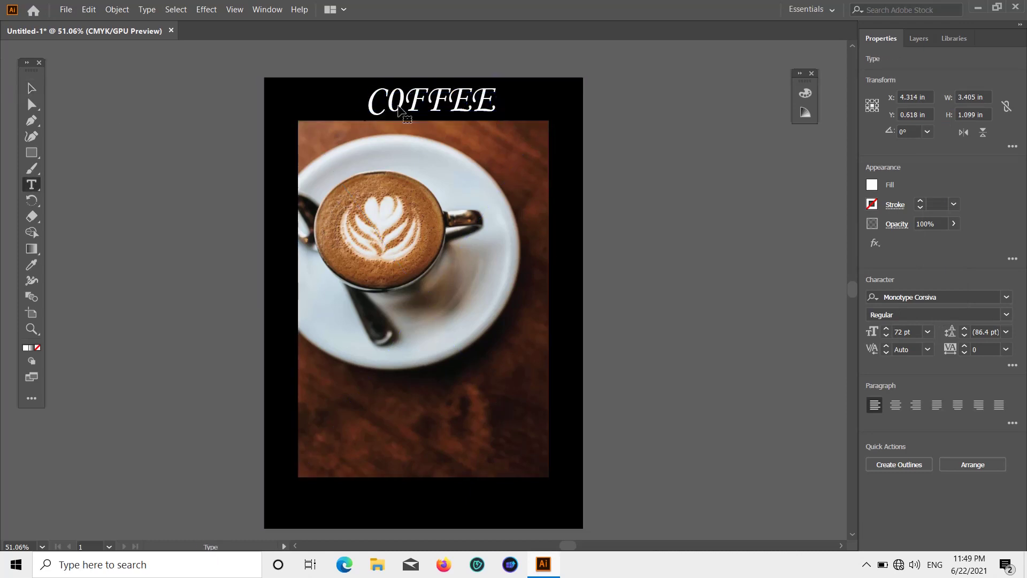
left_click(404, 102)
key("BackSpace")
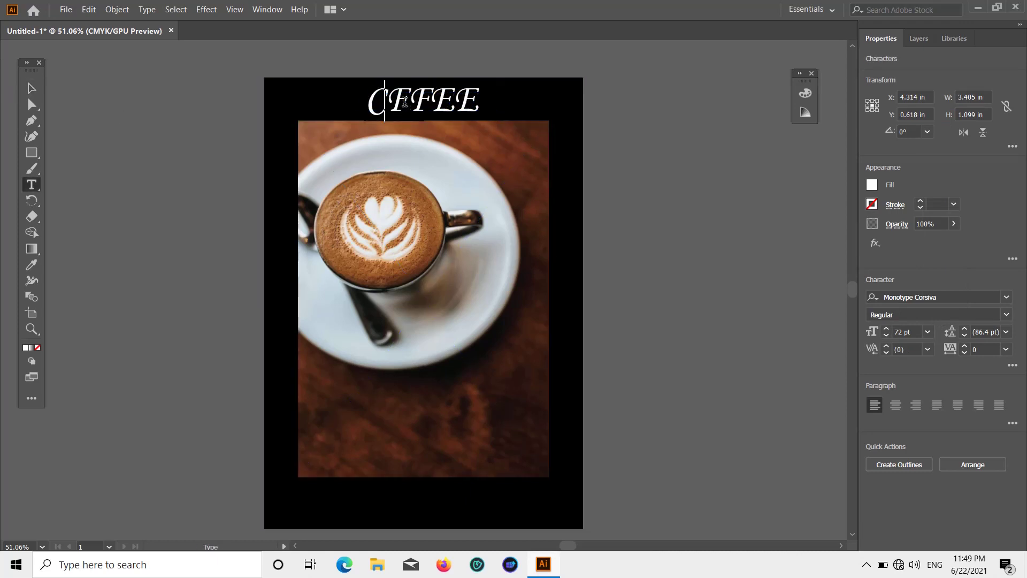
type("O")
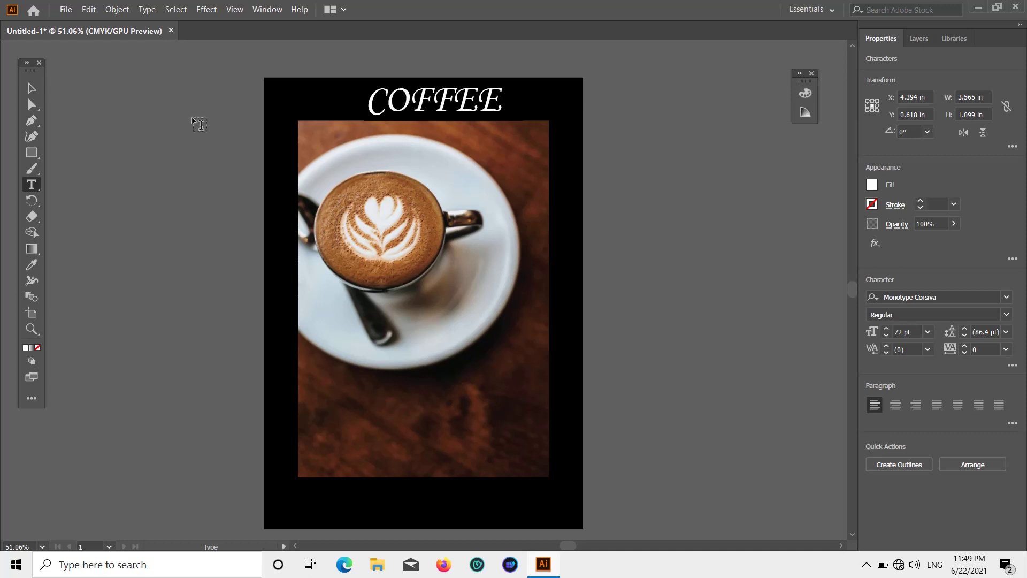
left_click(37, 88)
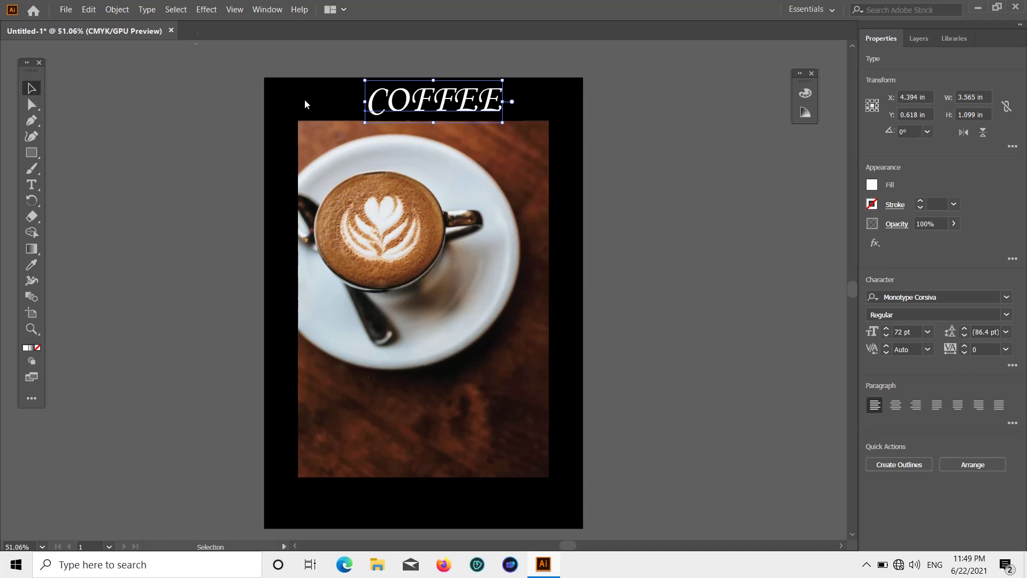
left_click(685, 270)
scroll(681, 272, "down", 1)
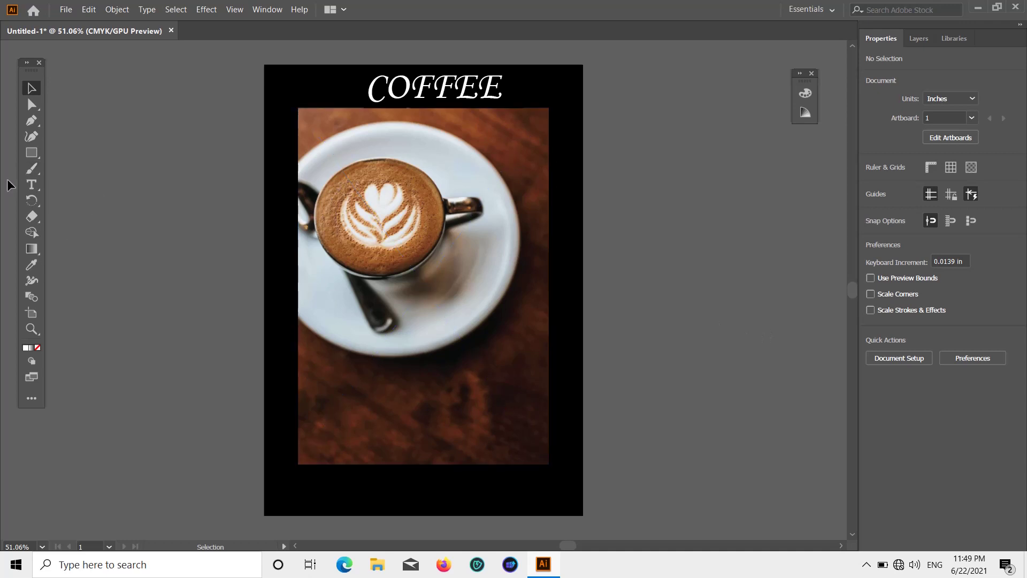
- Create a 24 pt 'Good to the last drop' text and move it to the photo's top-left
left_click(31, 185)
left_click(602, 188)
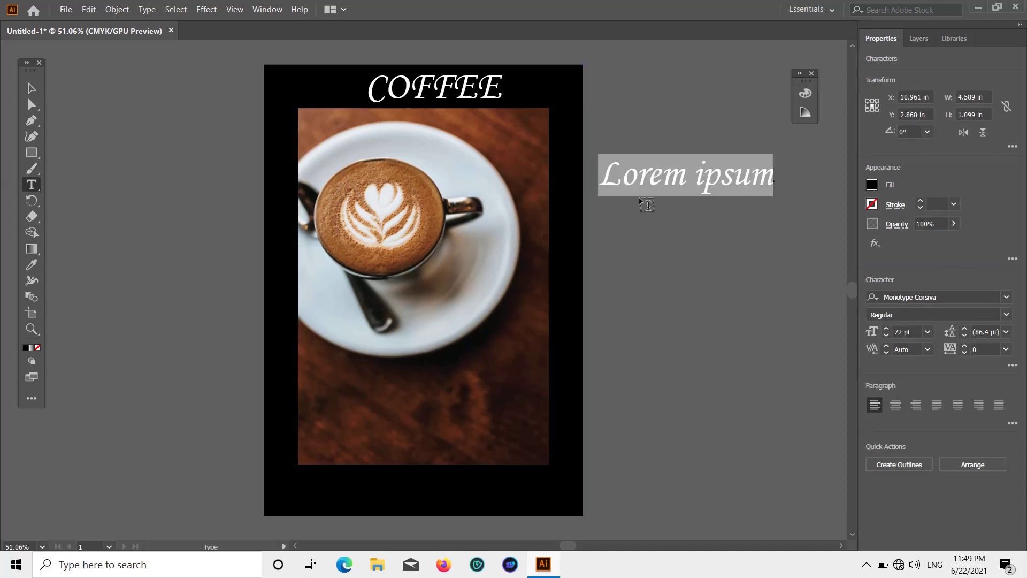
left_click(923, 335)
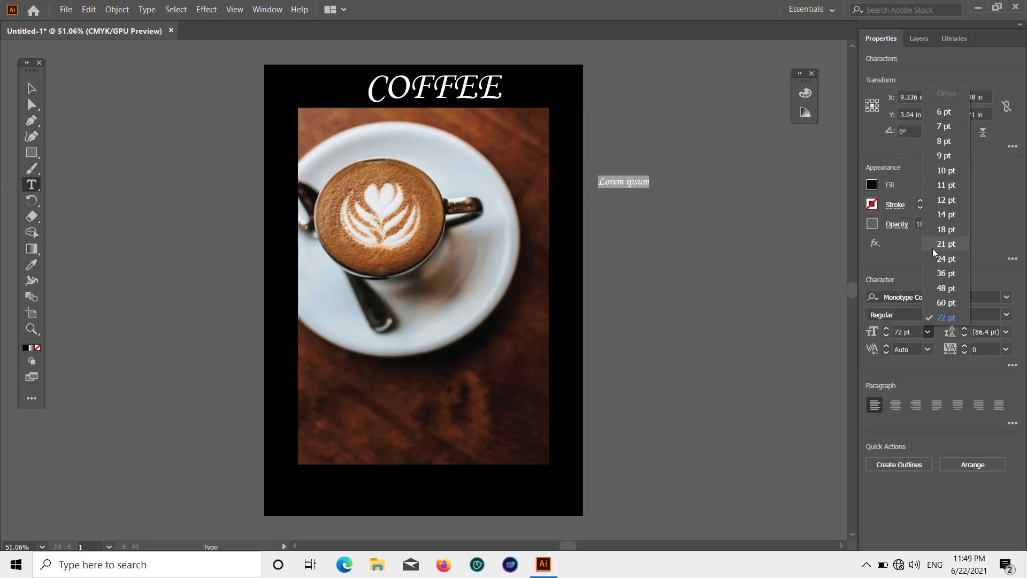
left_click(935, 256)
key("BackSpace")
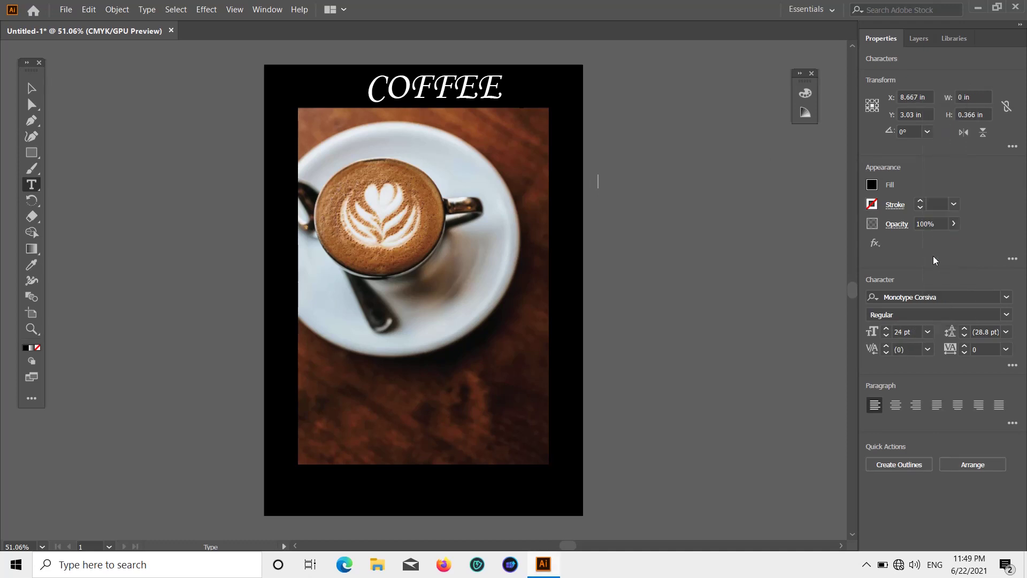
type("Good to the last drop")
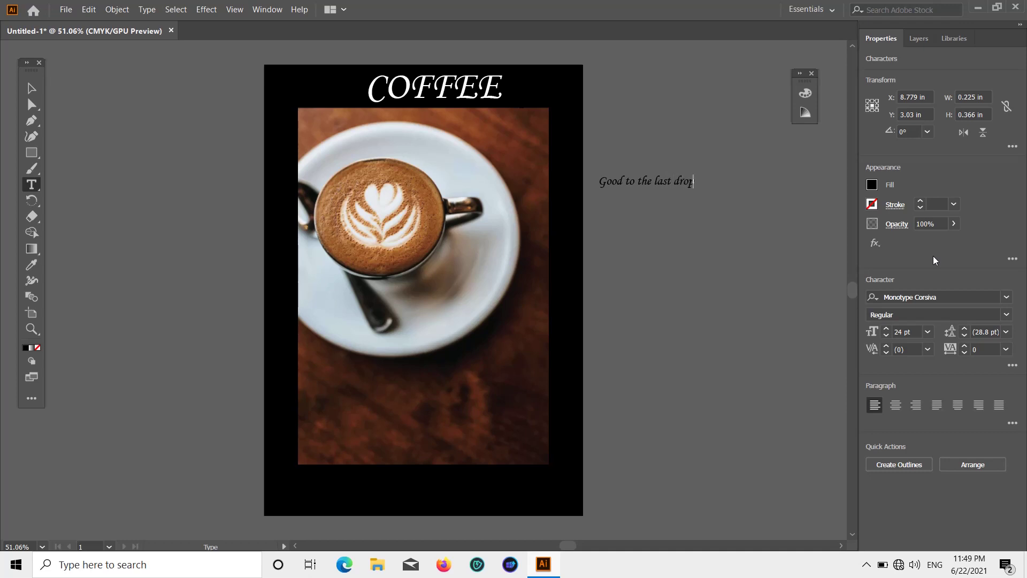
left_click(32, 87)
left_click_drag(663, 180, 377, 123)
- Change the tagline's fill colour to white
left_click(871, 185)
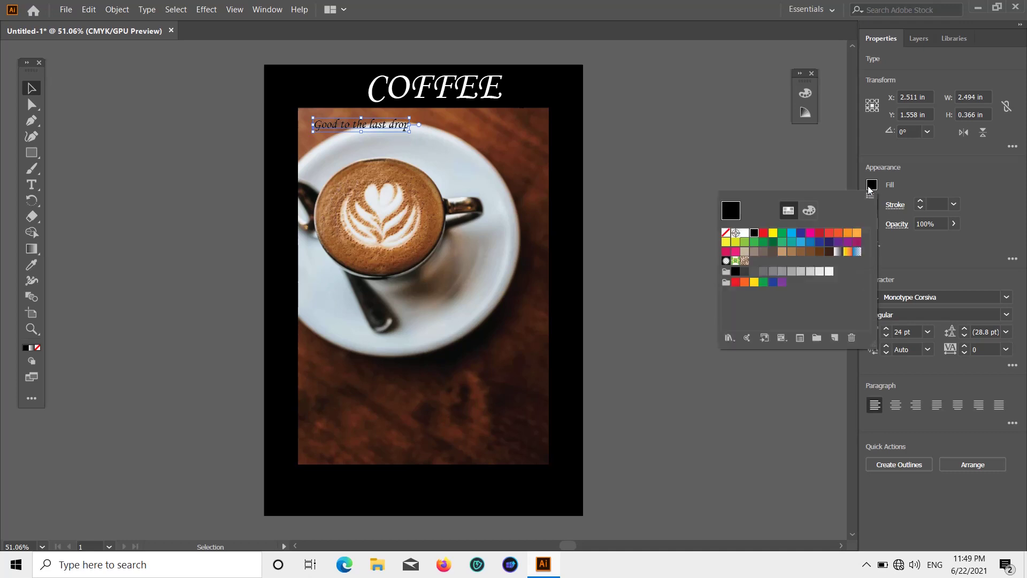
left_click(744, 235)
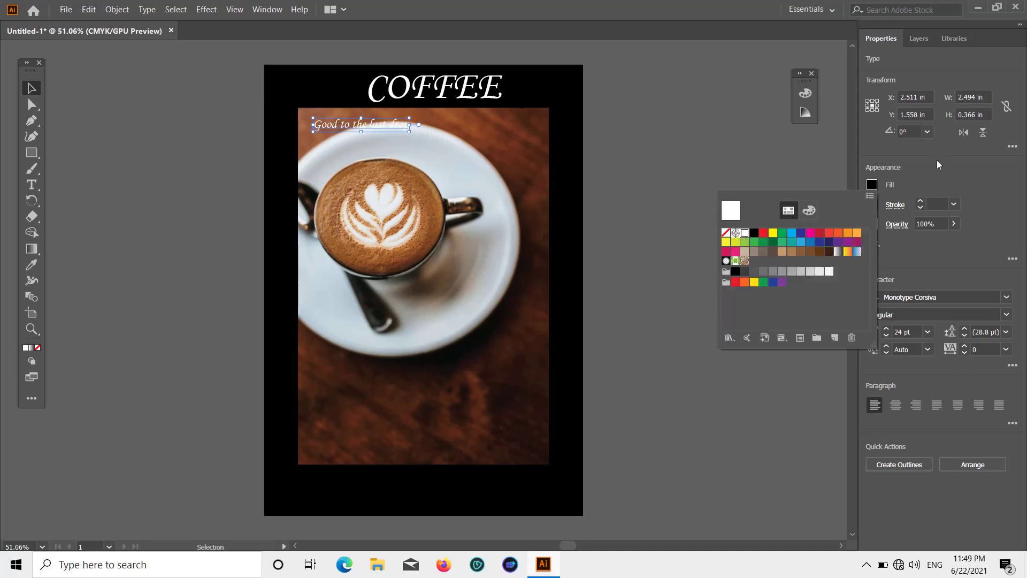
left_click(936, 159)
- Scale the tagline up proportionally to about 5.96 in wide across the photo
left_click_drag(410, 136, 514, 146)
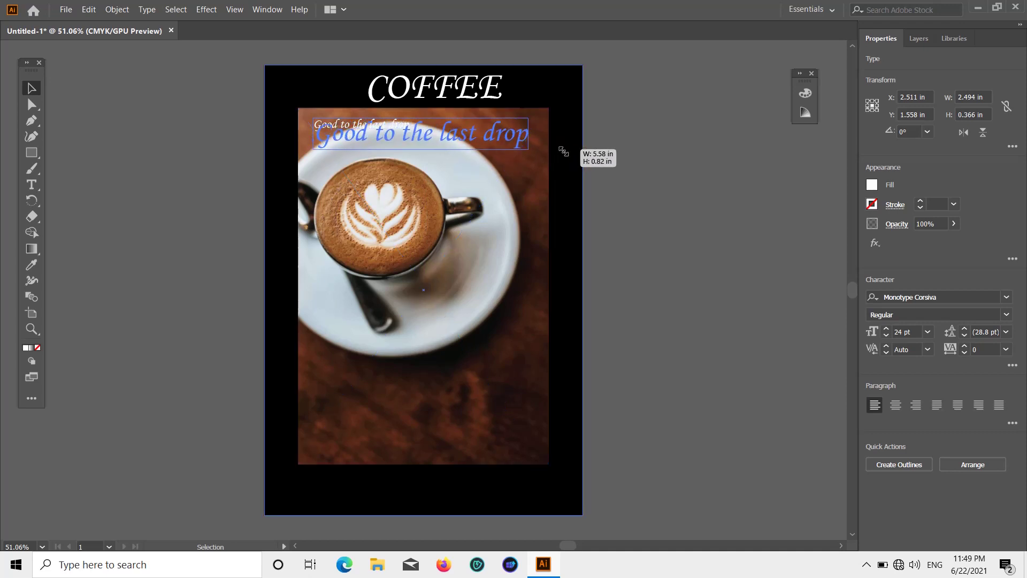
left_click_drag(514, 146, 581, 155)
left_click_drag(564, 152, 569, 153)
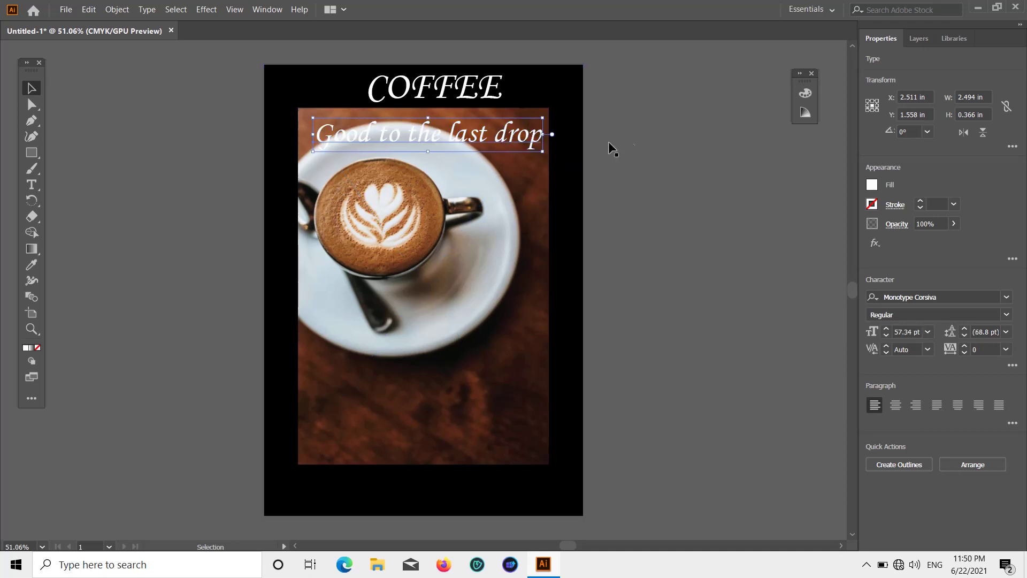
left_click(638, 141)
key("t")
left_click(536, 144)
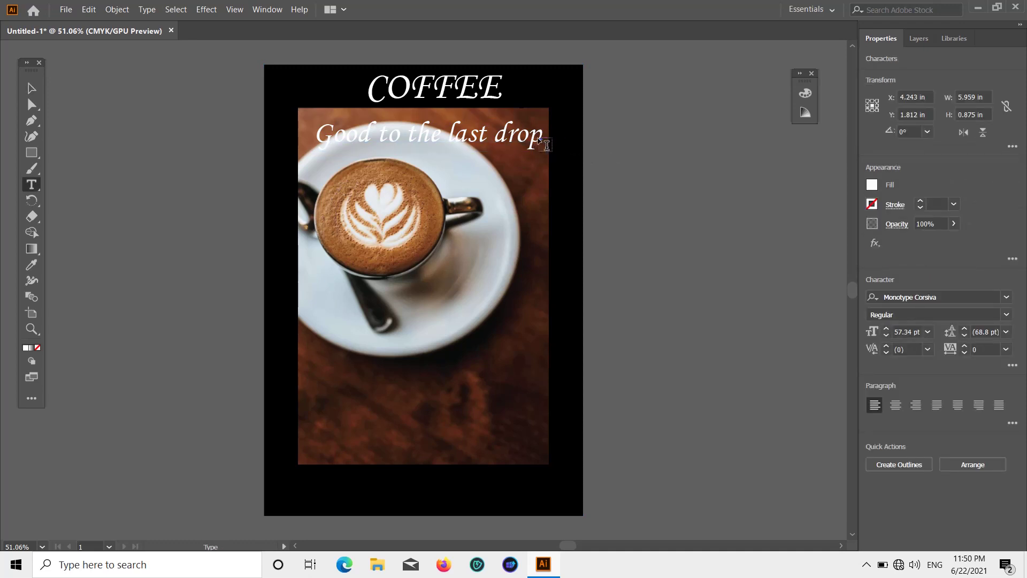
double_click(536, 139)
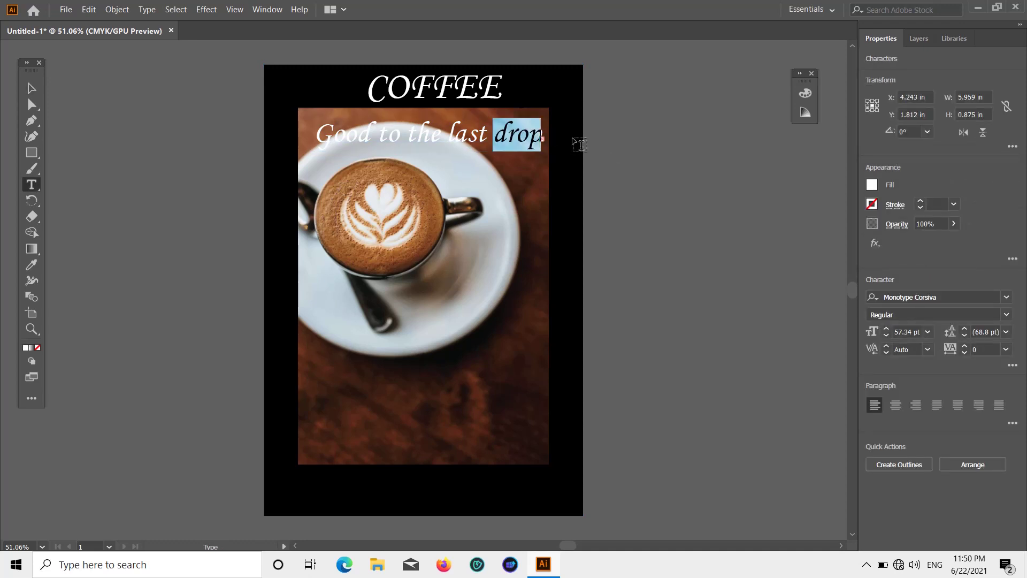
key("Escape")
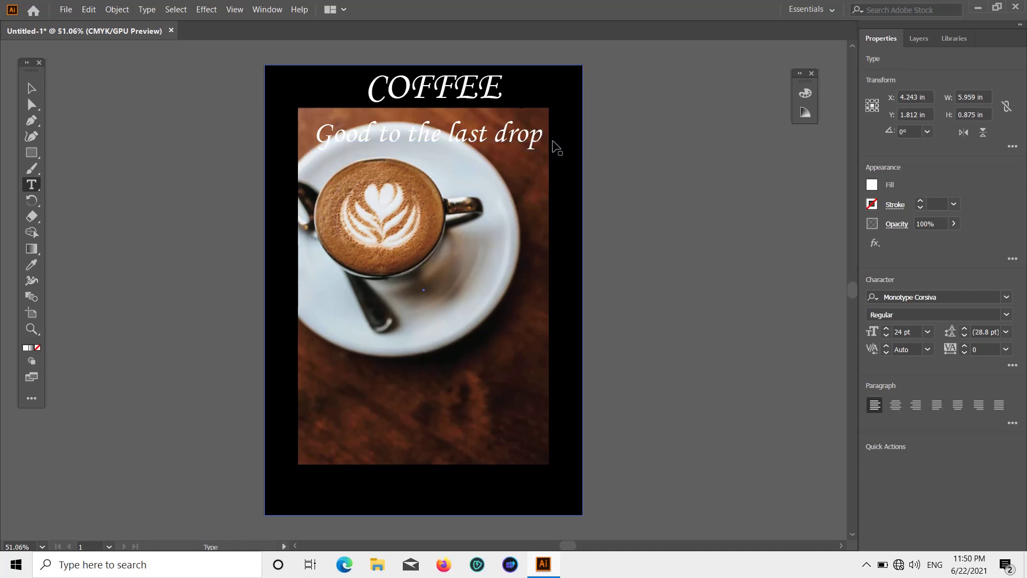
- Give the tagline a black fill and a white outline
left_click(31, 88)
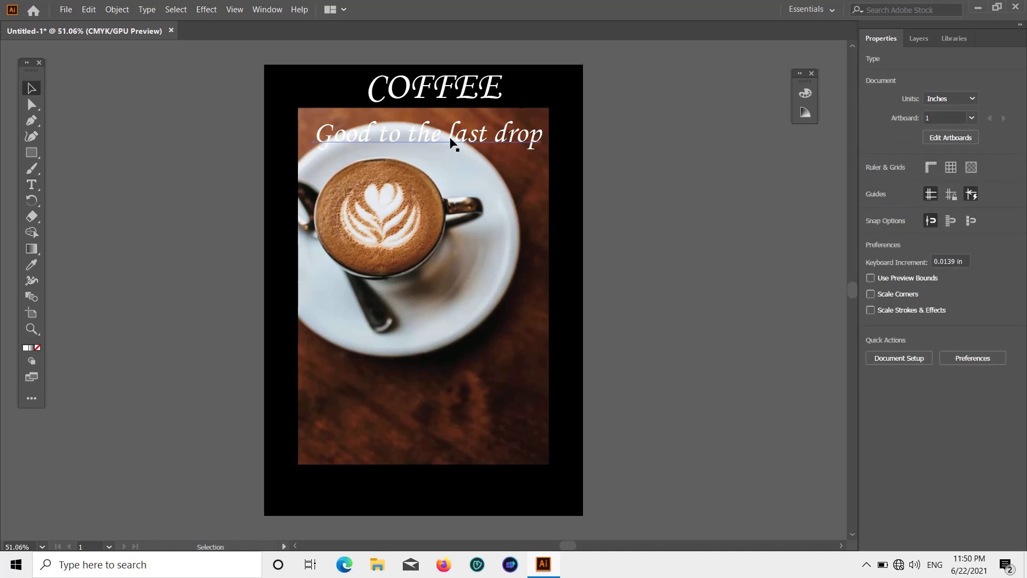
left_click(451, 141)
left_click(871, 185)
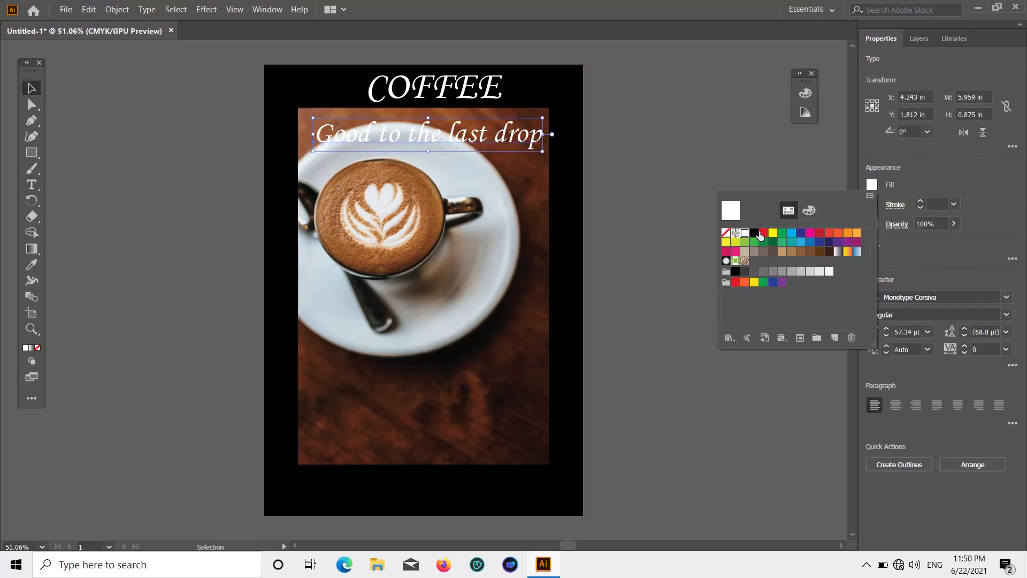
left_click(756, 233)
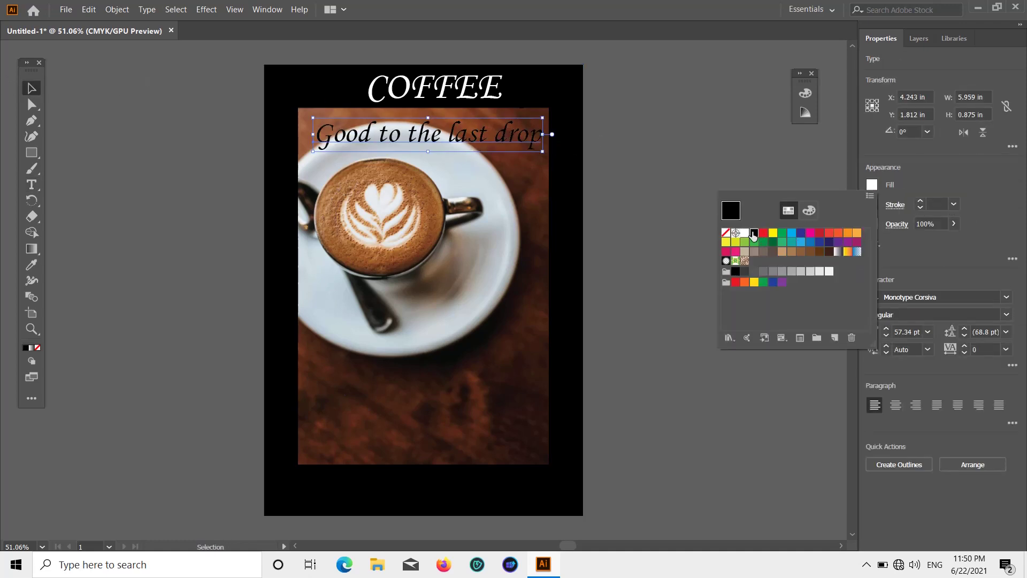
left_click(745, 272)
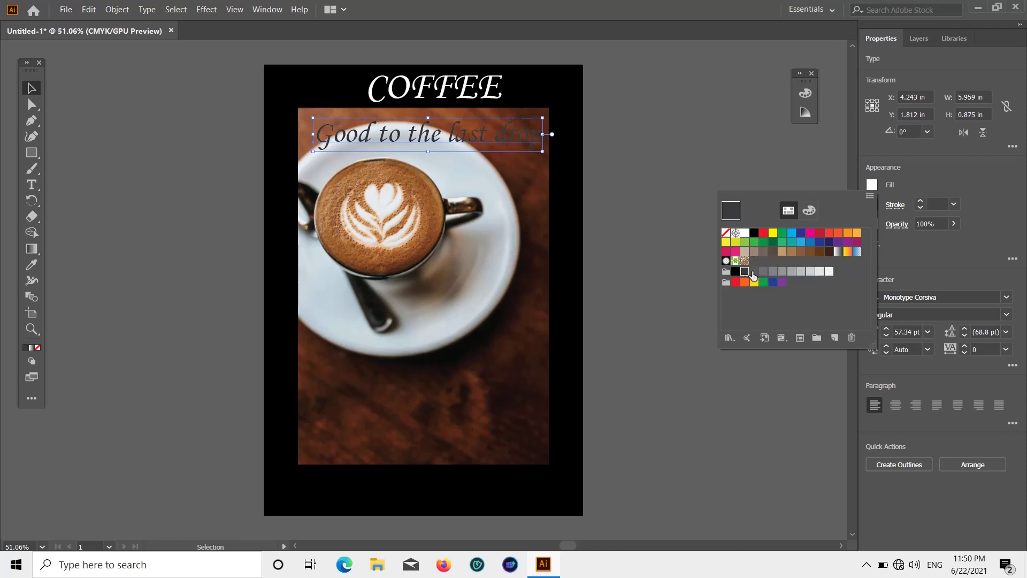
left_click(752, 271)
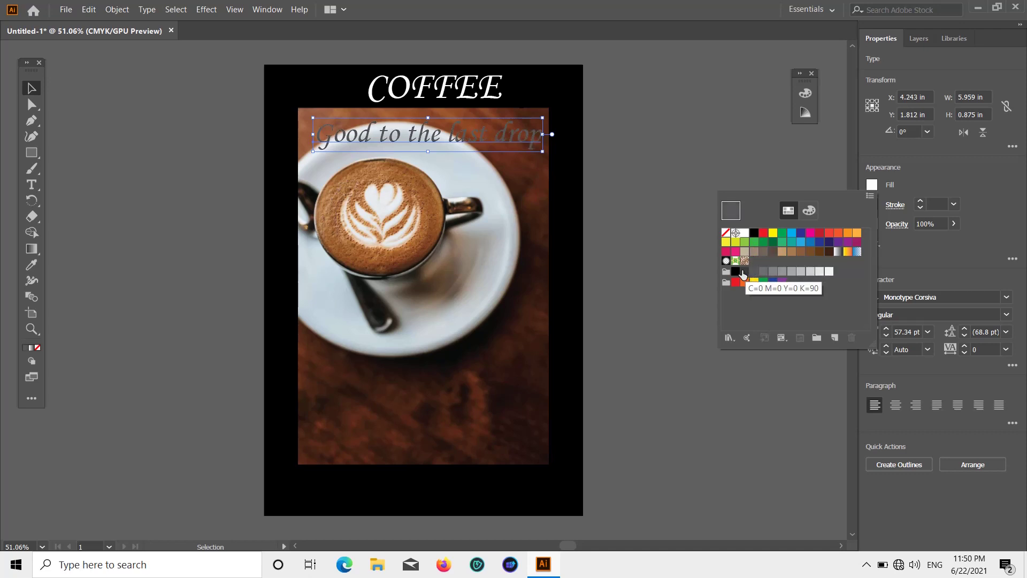
left_click(744, 271)
left_click(754, 233)
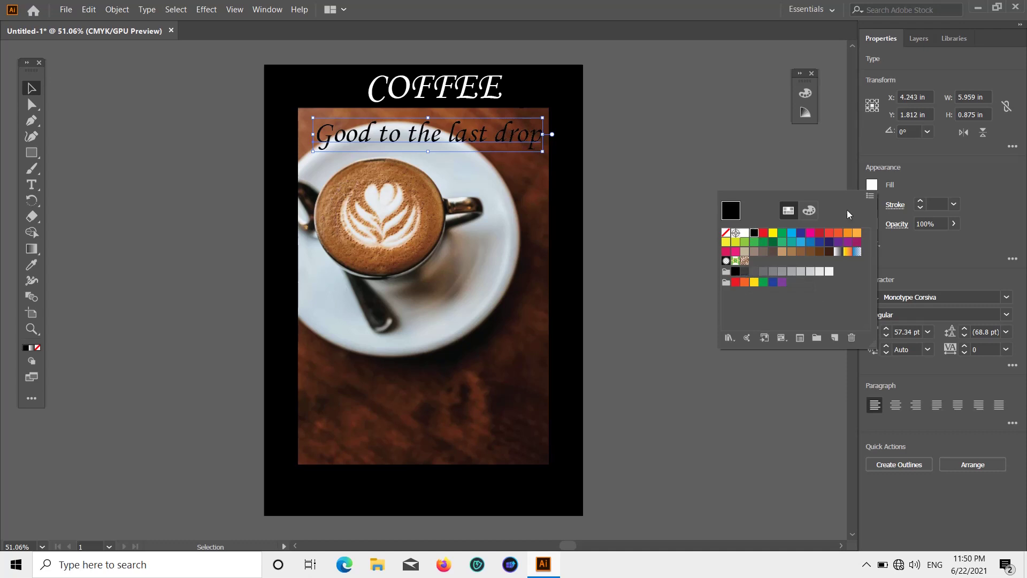
left_click(872, 204)
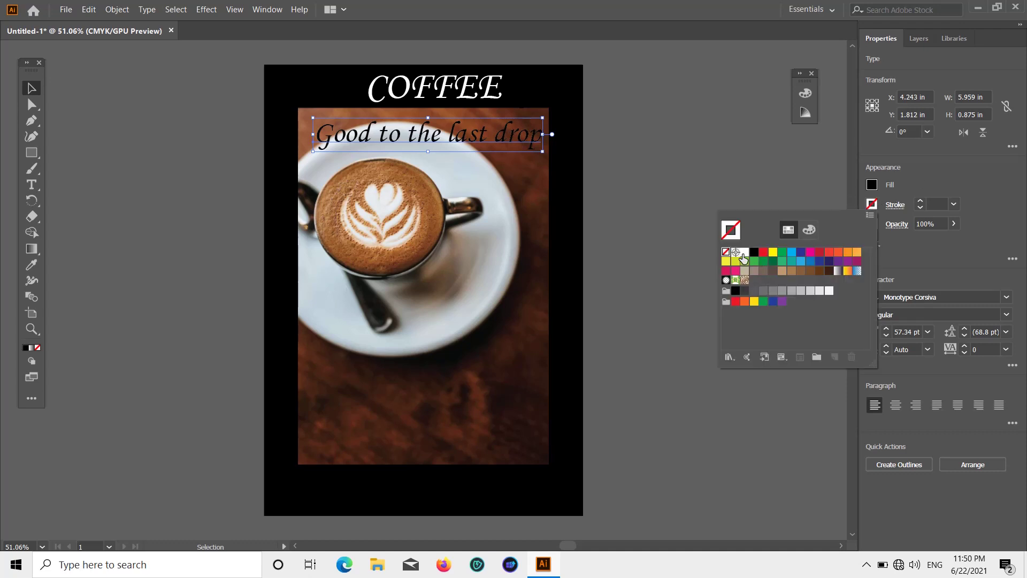
left_click(743, 256)
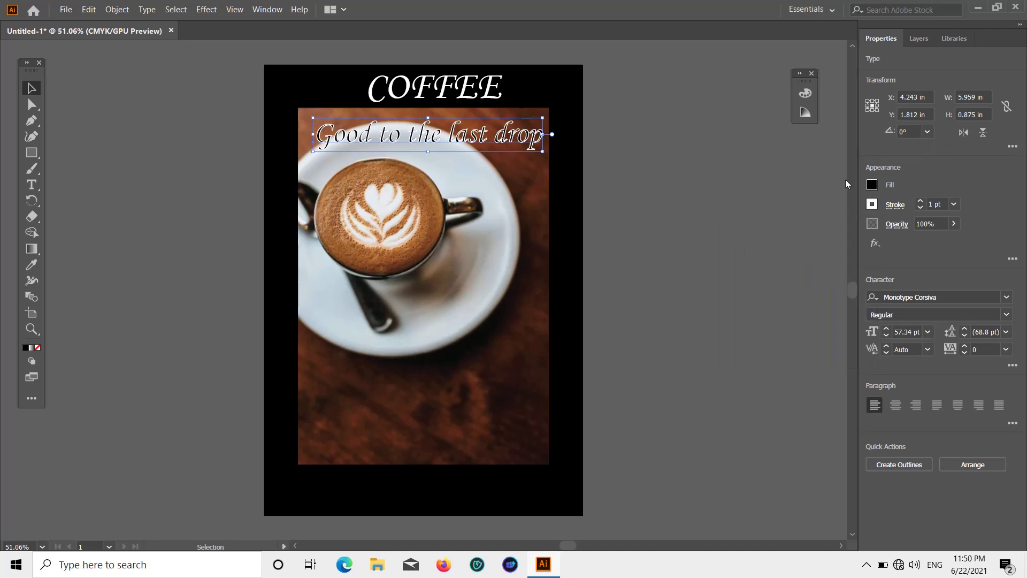
- Shift the tagline slightly down-left and thin its outline to 0.75 pt
left_click(634, 175)
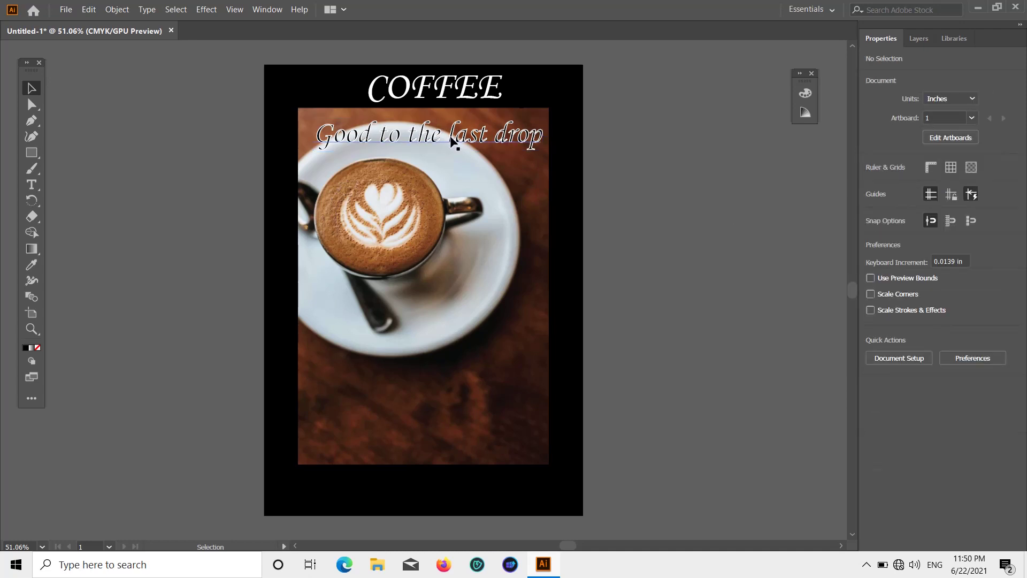
left_click_drag(450, 137, 444, 146)
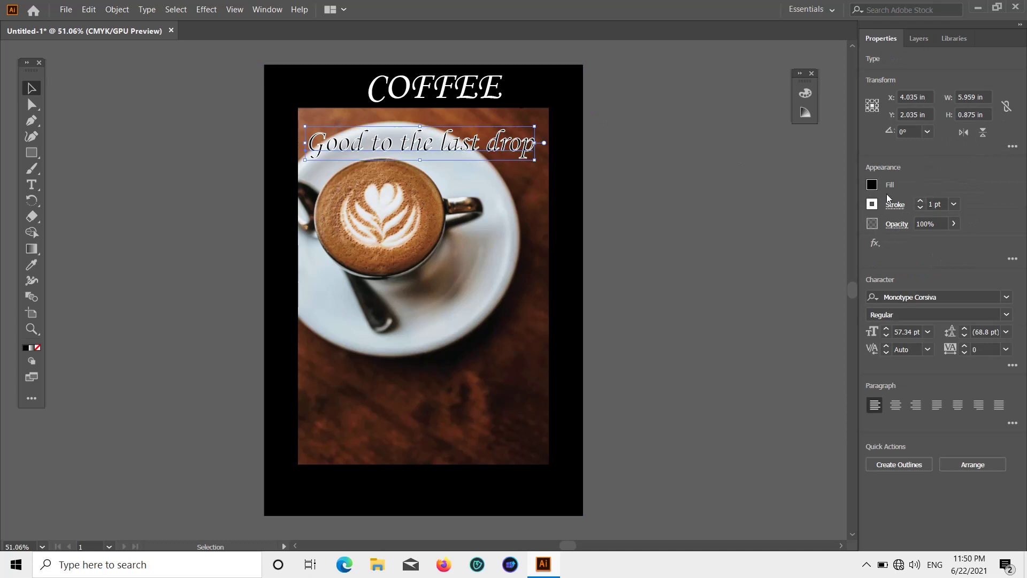
left_click(955, 204)
left_click(960, 247)
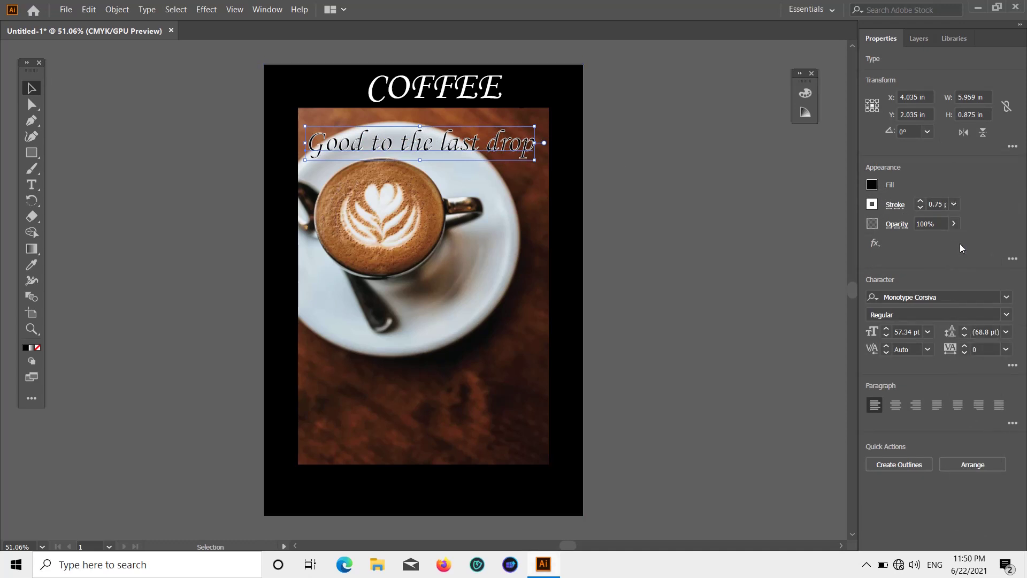
left_click(705, 175)
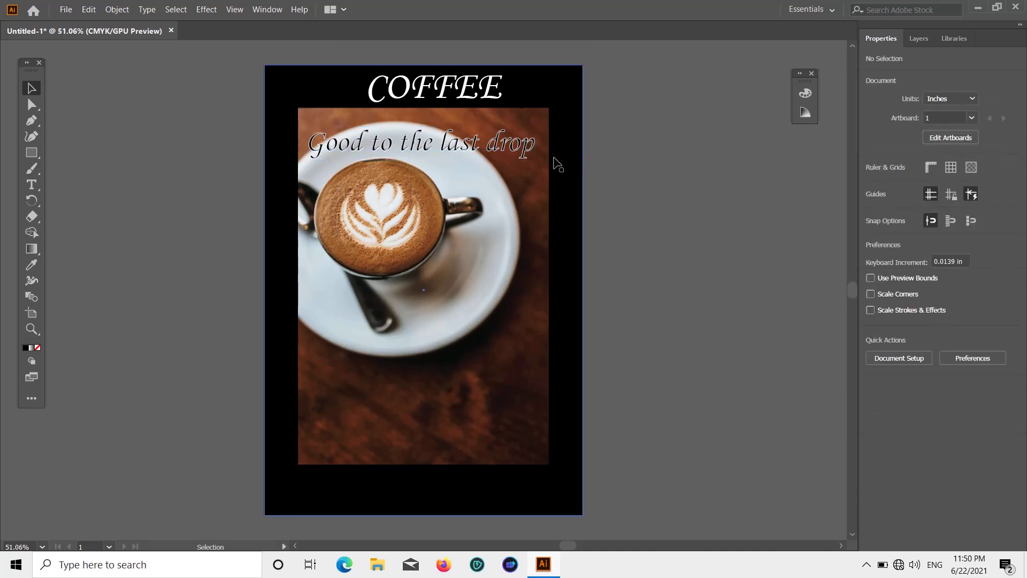
- Switch the tagline font from Monotype Corsiva to Segoe Marker and nudge it up-left
mouse_move(534, 147)
left_mouse_down()
mouse_move(538, 138)
mouse_move(533, 148)
mouse_move(312, 136)
left_mouse_up()
double_click(533, 143)
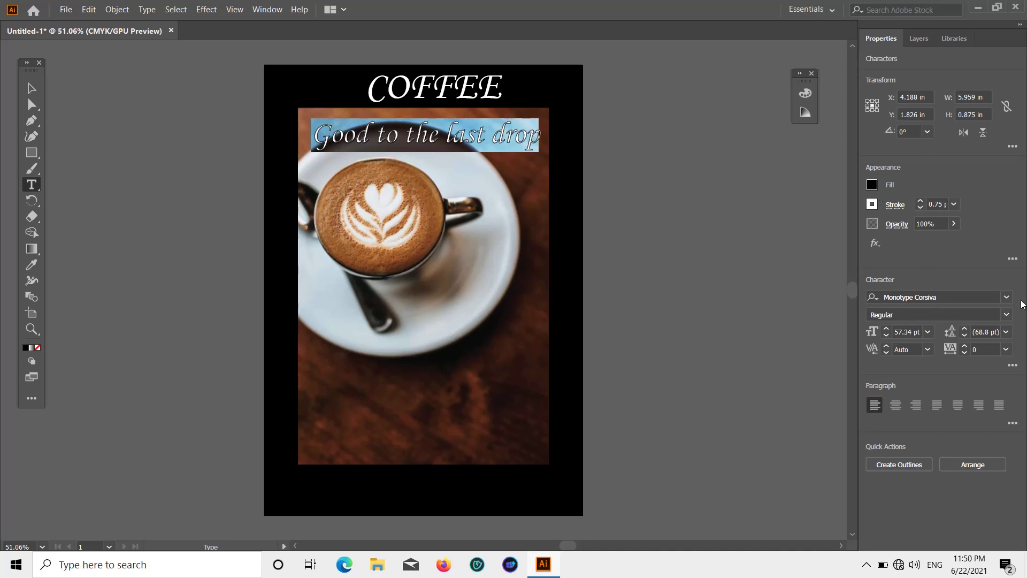
left_click(1007, 297)
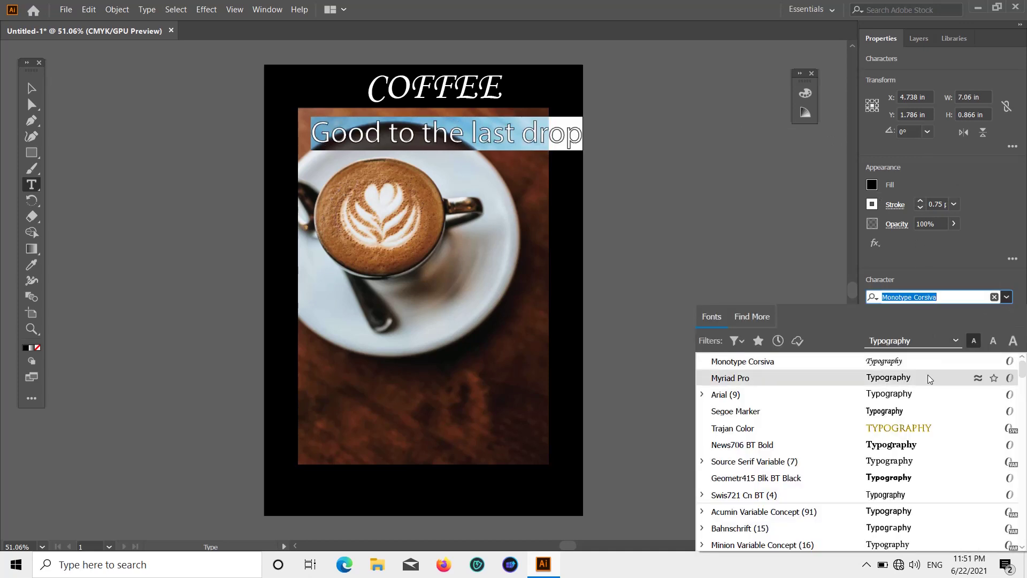
left_click(919, 404)
left_click(32, 88)
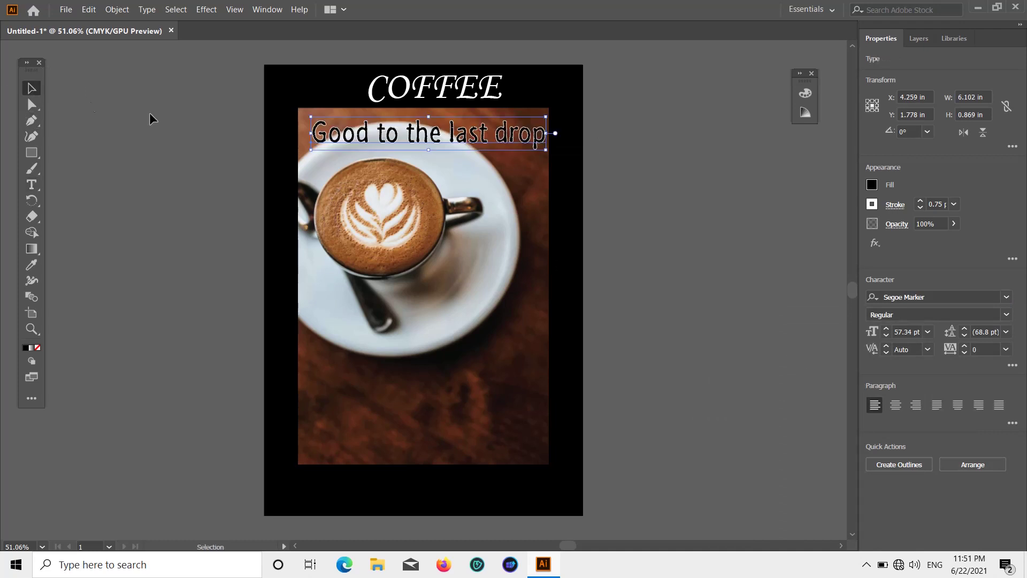
left_click_drag(411, 140, 404, 134)
left_click(629, 158)
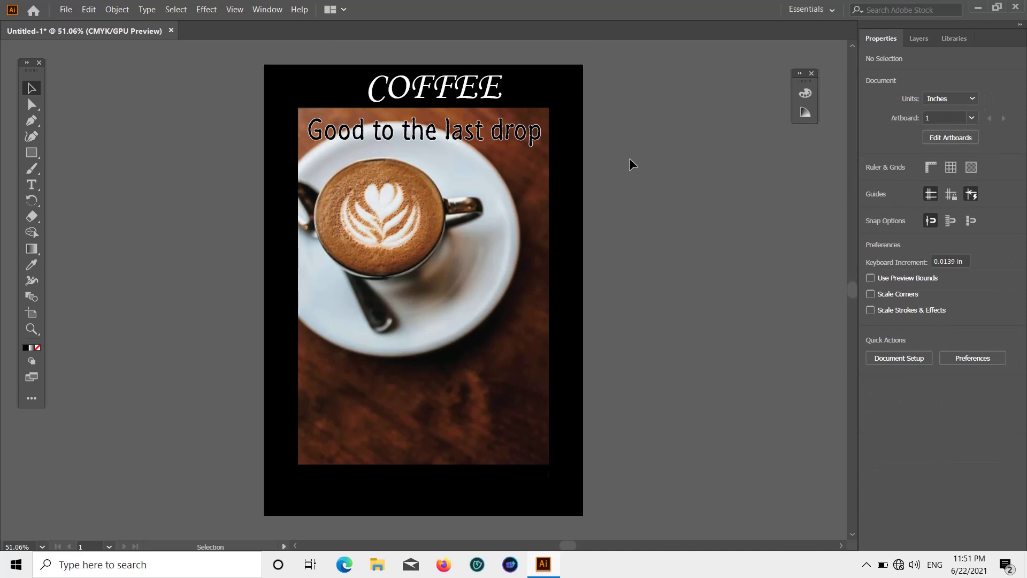
- Nudge the COFFEE heading slightly left and turn on the rulers
scroll(630, 163, "up", 1)
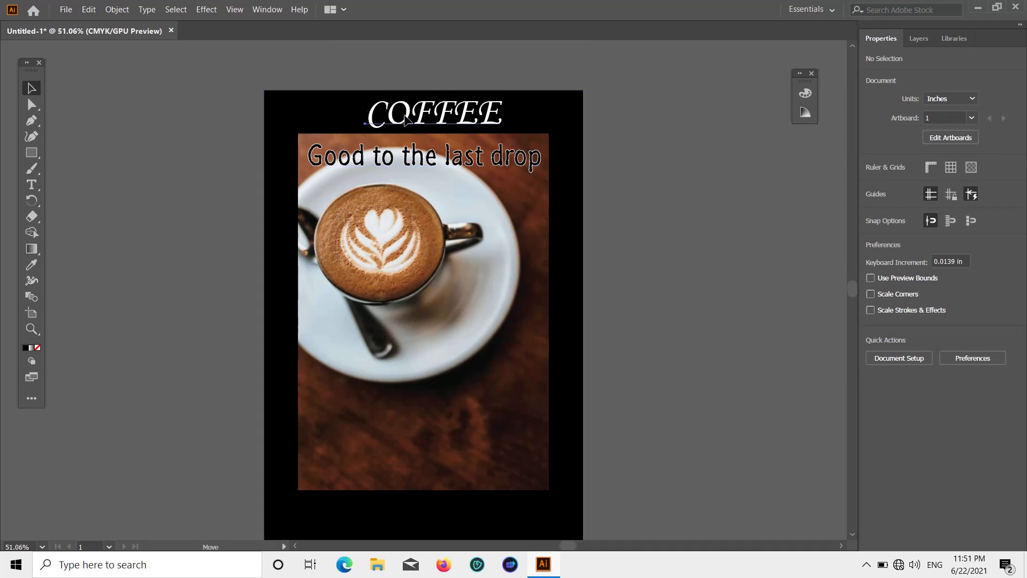
left_click_drag(405, 119, 395, 119)
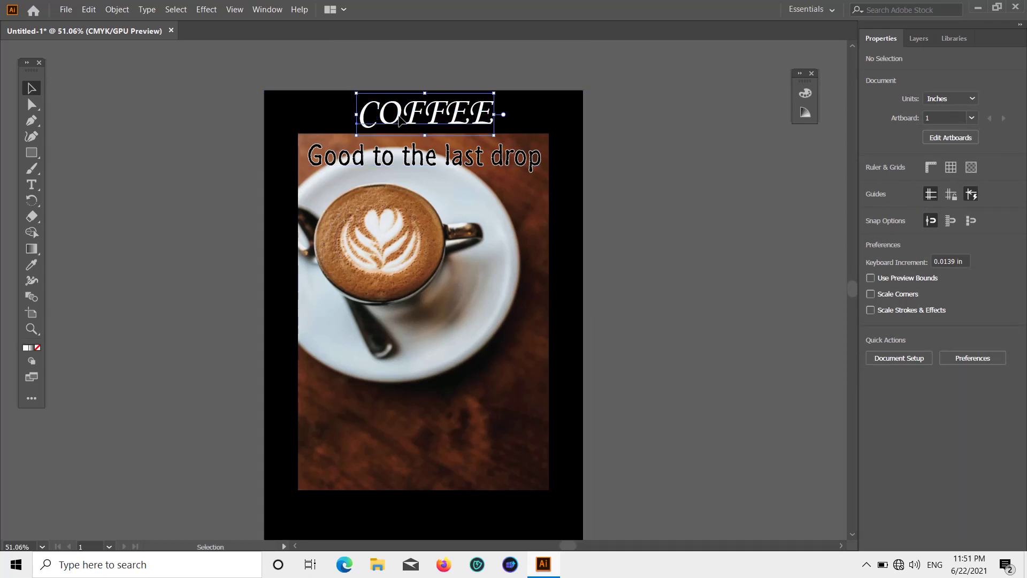
left_click(700, 138)
scroll(273, 63, "up", 1)
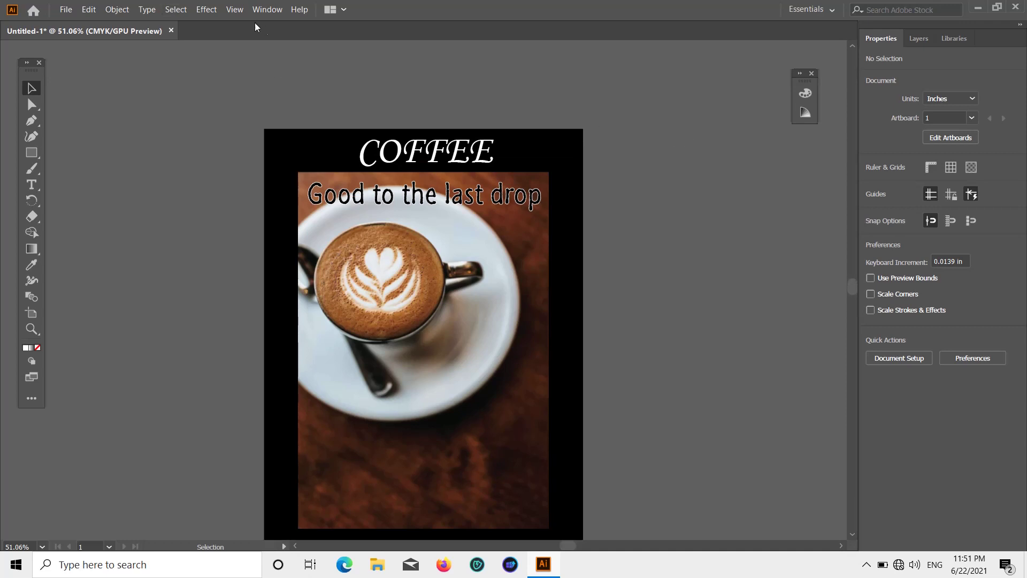
left_click(235, 9)
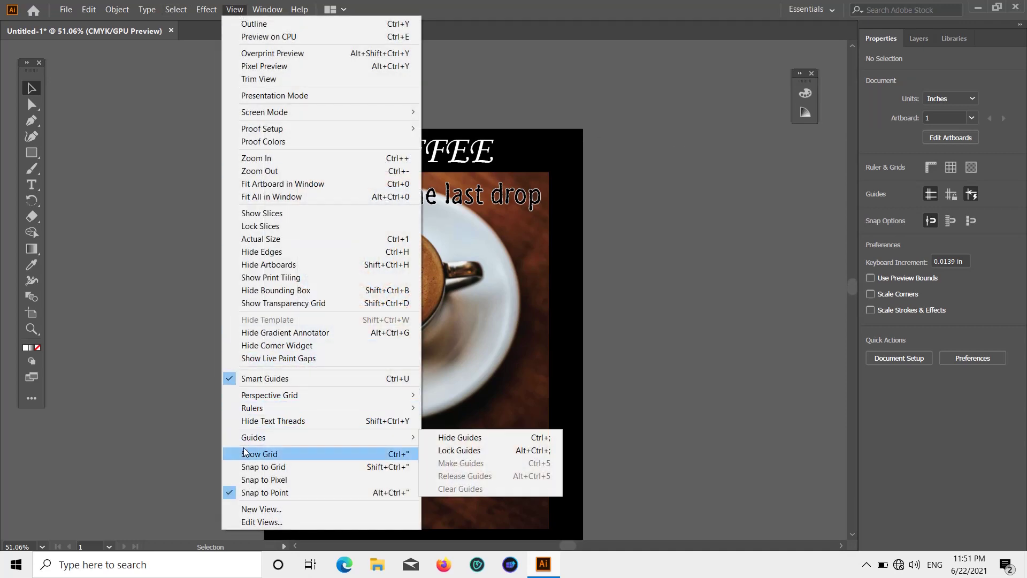
mouse_move(252, 408)
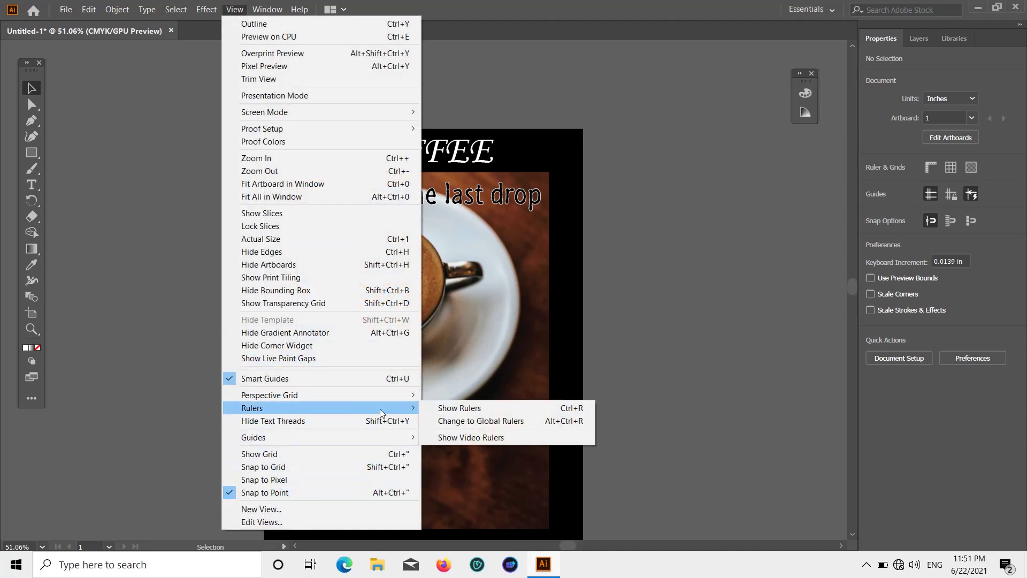
left_click(459, 408)
scroll(381, 305, "down", 1)
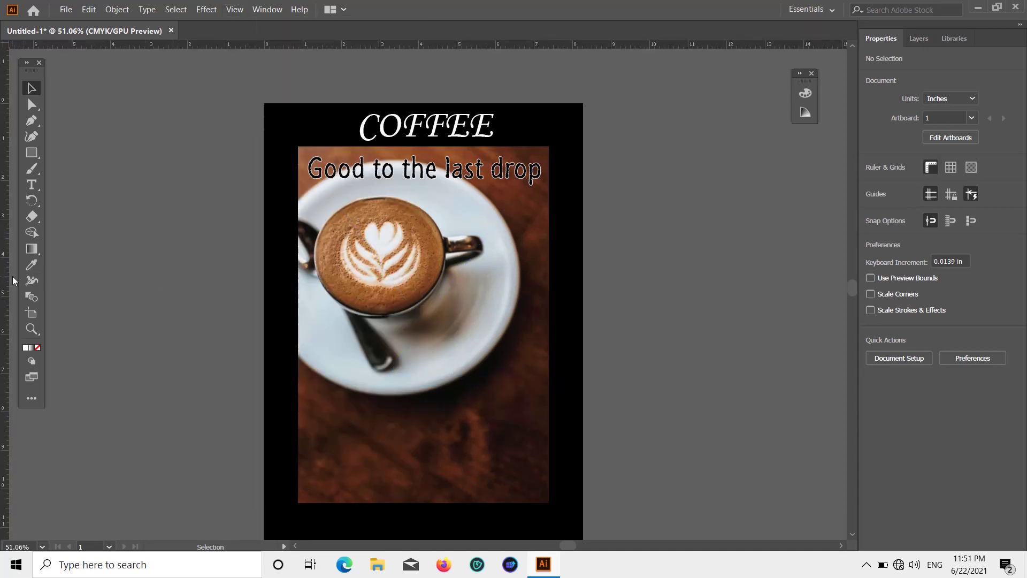
- Add vertical guides at about 0.514 in and 7.764 in along the photo's edges
left_click_drag(163, 288, 299, 298)
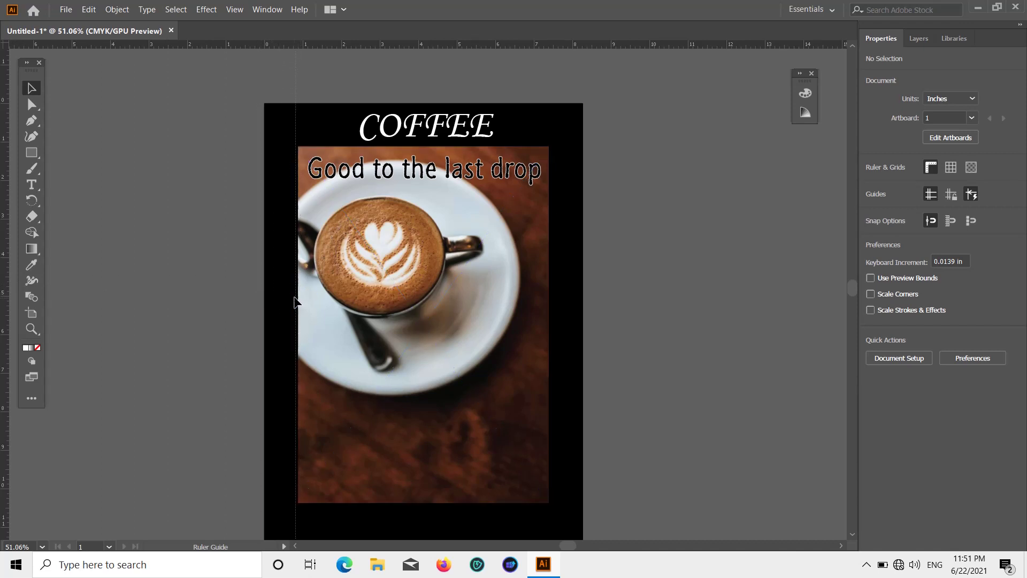
left_click_drag(299, 297, 284, 294)
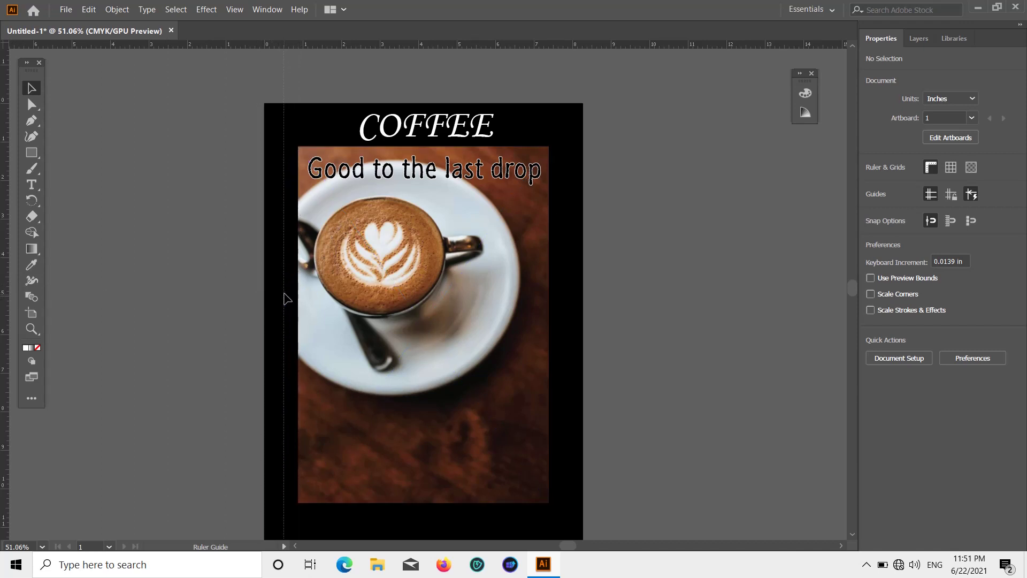
left_click_drag(286, 298, 284, 298)
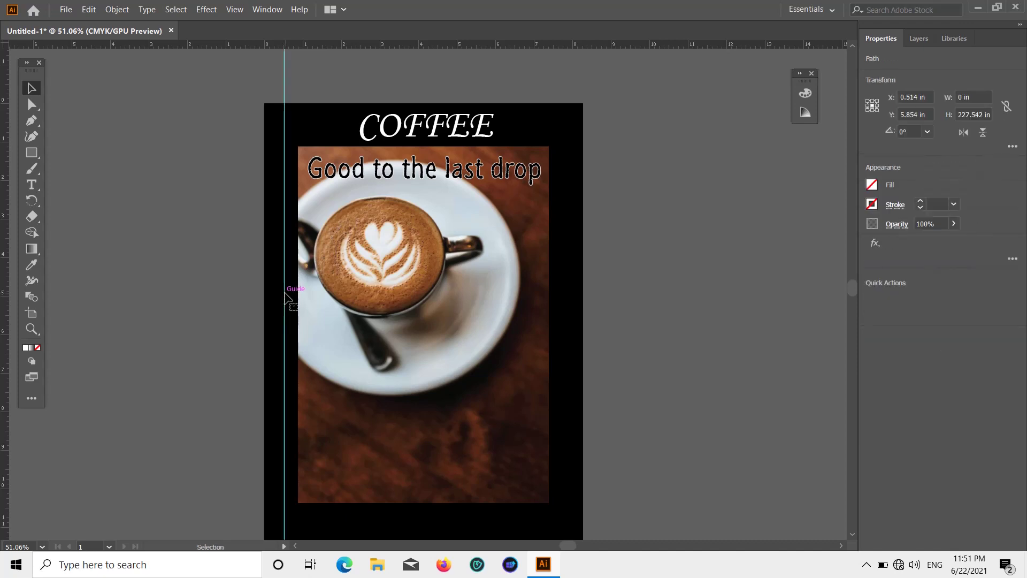
mouse_move(10, 310)
left_mouse_down()
mouse_move(584, 311)
mouse_move(562, 304)
left_mouse_up()
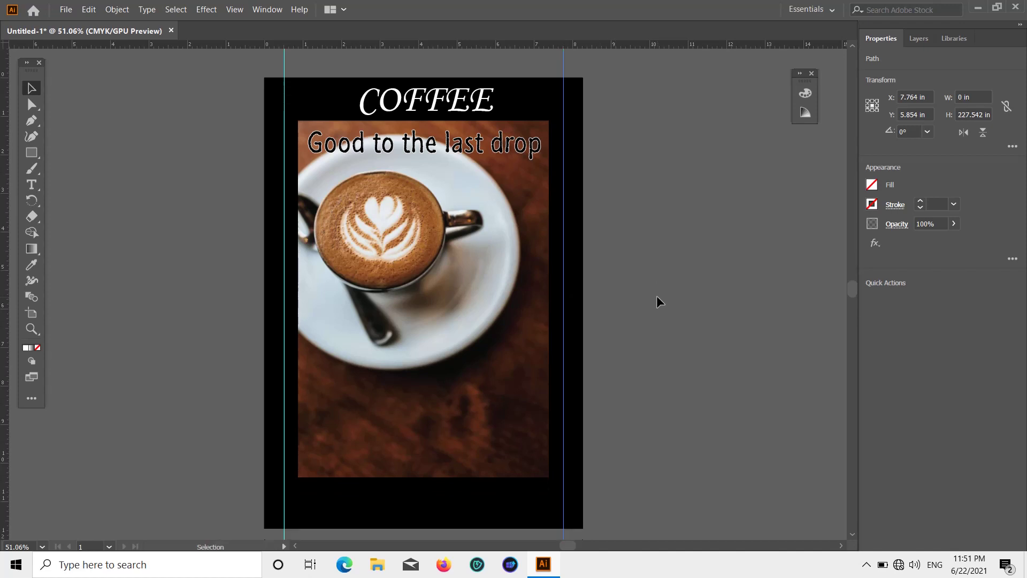
scroll(527, 276, "down", 1)
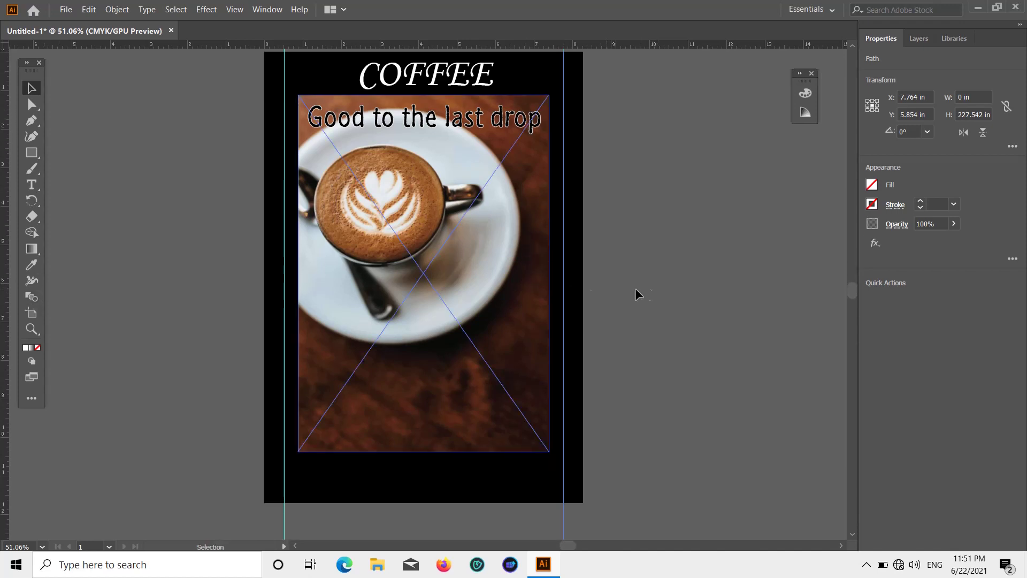
left_click(676, 288)
- Centre the COFFEE heading between the two guides
scroll(676, 288, "up", 1)
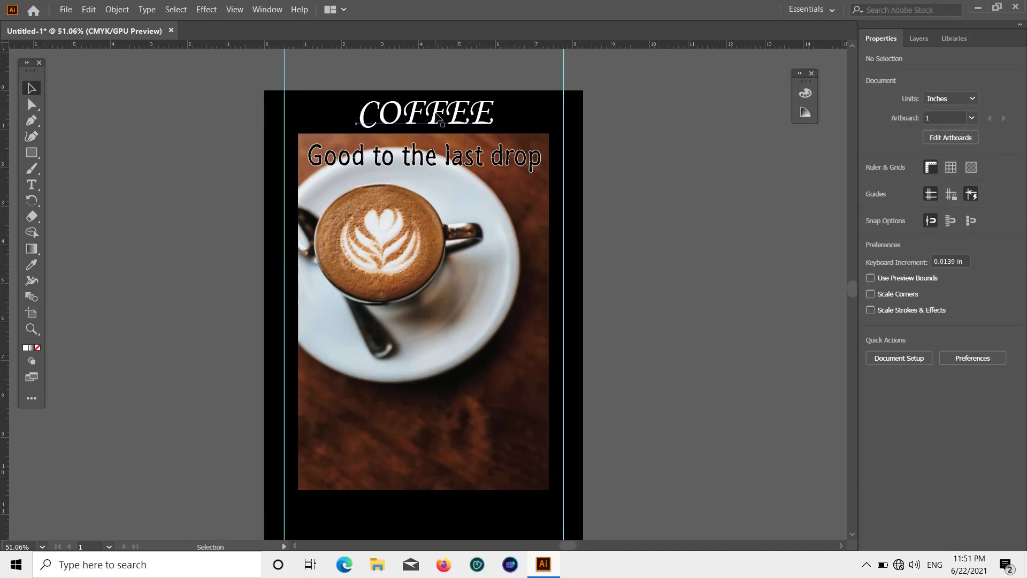
left_click_drag(437, 115, 437, 116)
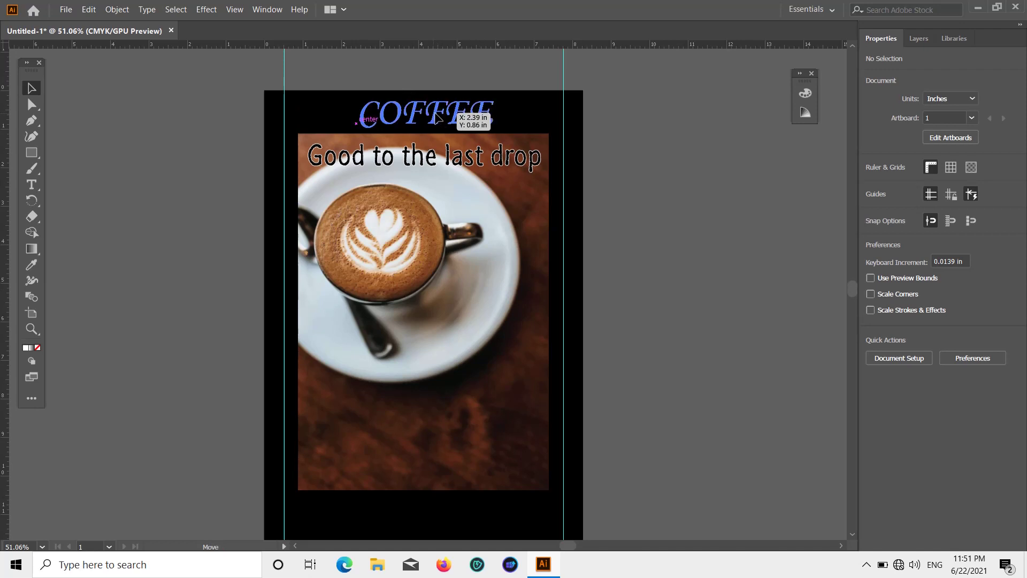
left_click(628, 150)
scroll(627, 150, "down", 1)
scroll(627, 151, "down", 2)
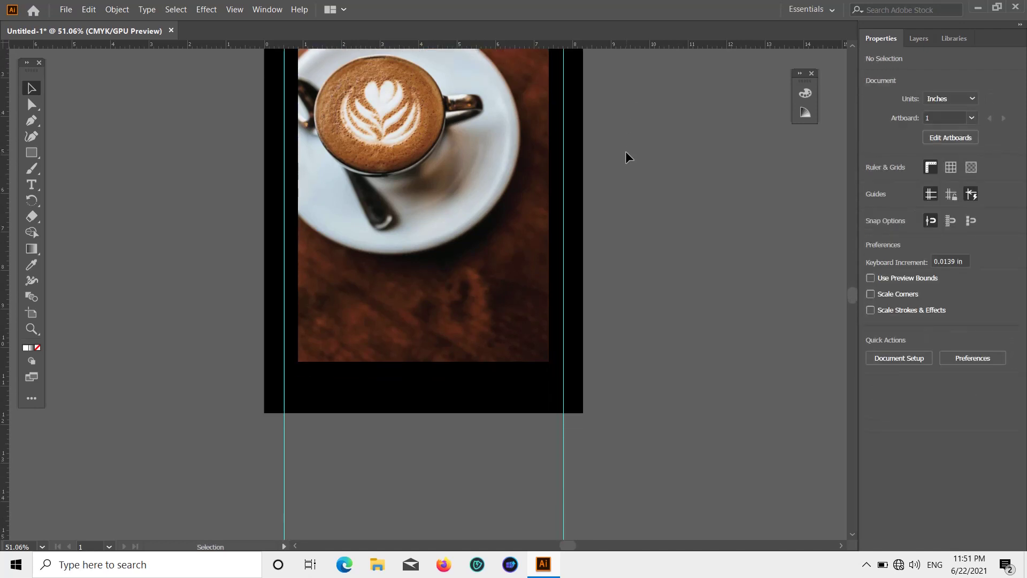
scroll(624, 152, "up", 2)
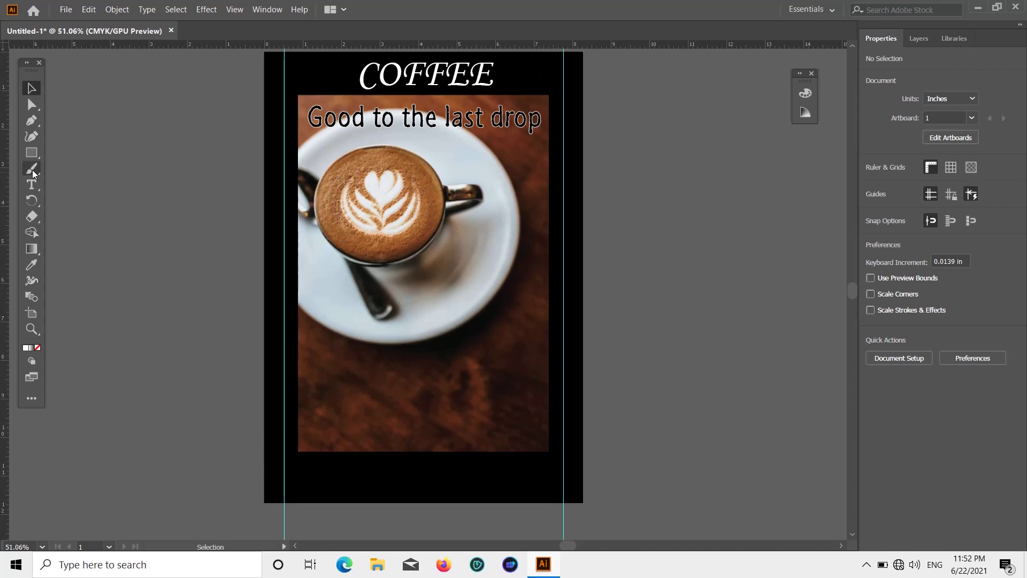
- Draw a small white hexagon beside the artboard with the Polygon tool
left_click(32, 152)
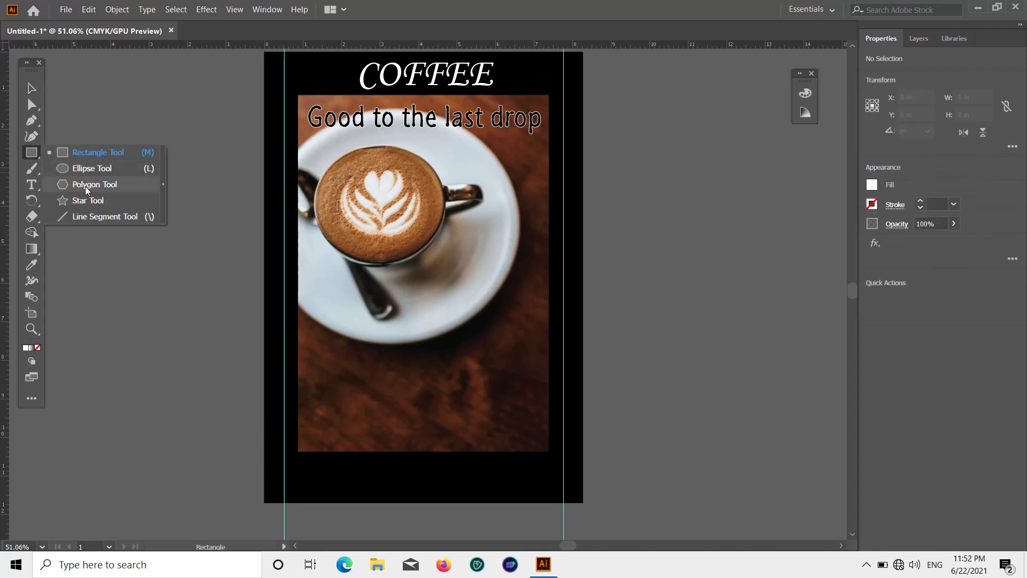
left_click(85, 186)
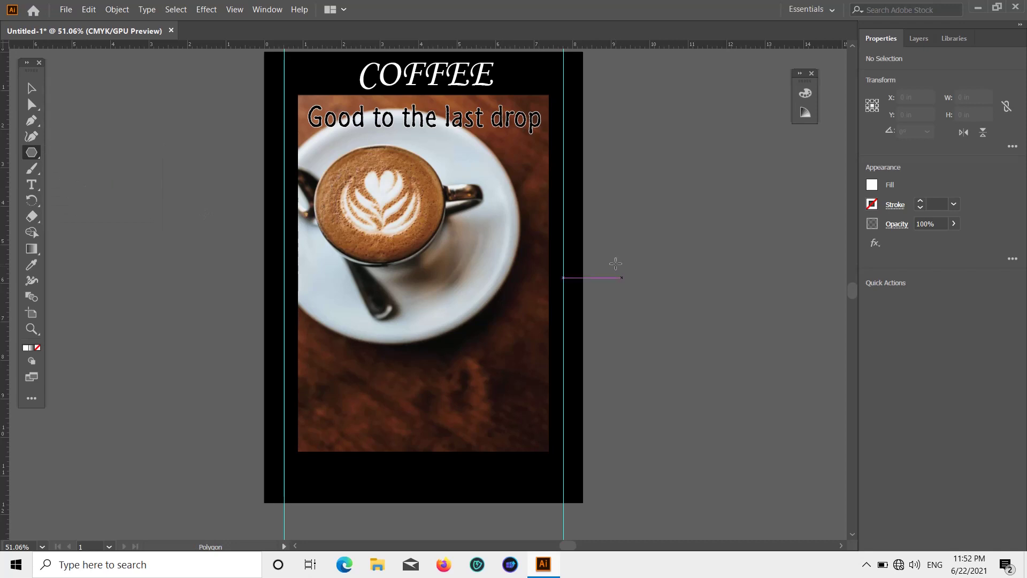
left_click_drag(615, 264, 628, 283)
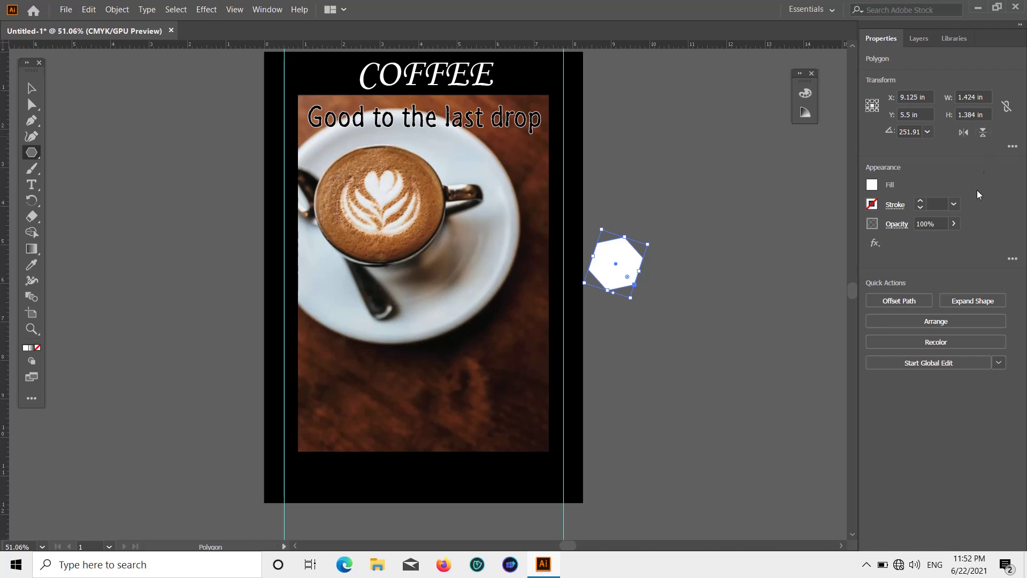
right_click(615, 271)
key("Escape")
- Change the polygon to 13 sides in the Polygon dialog
left_click(618, 271)
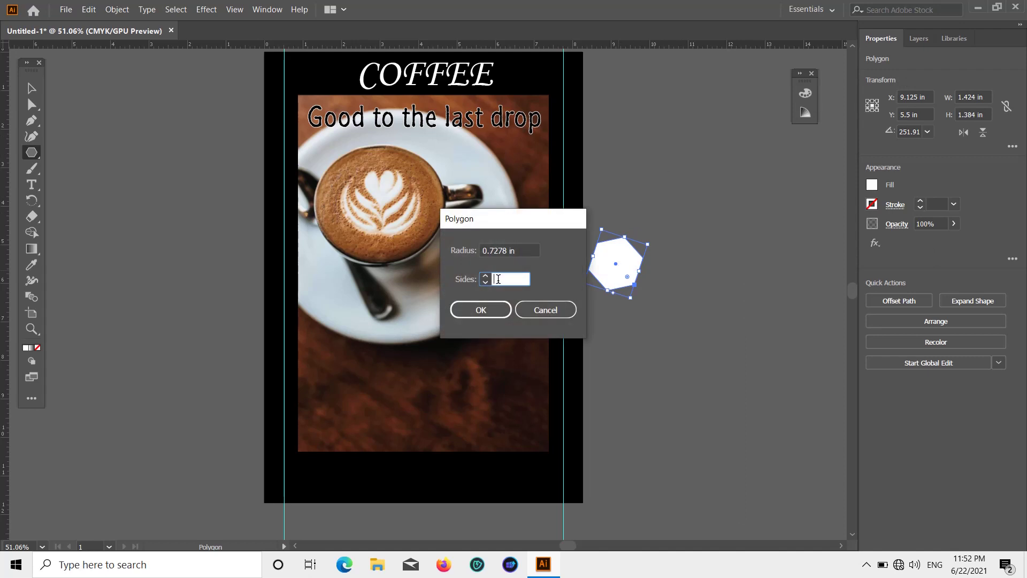
left_click(488, 313)
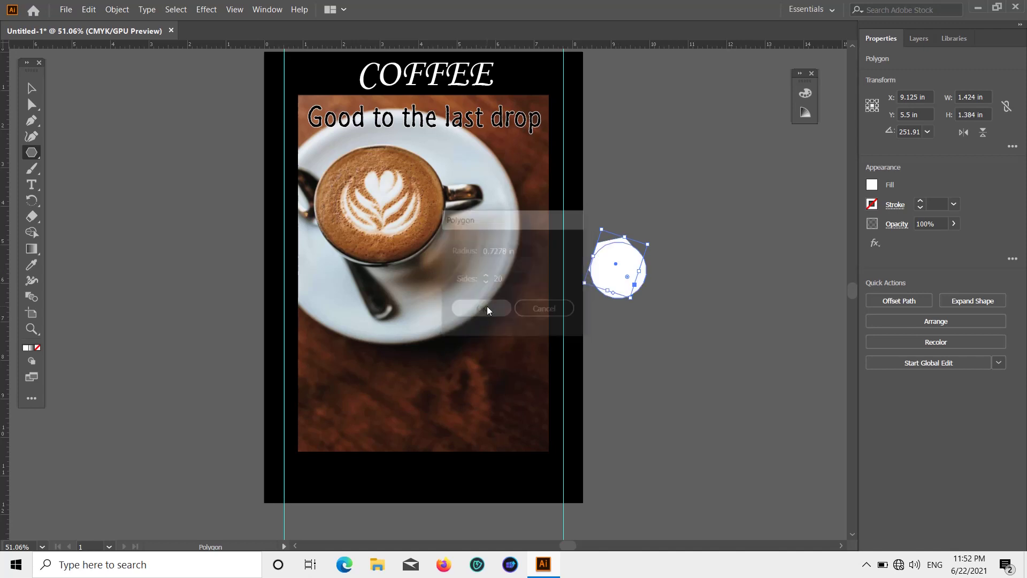
right_click(622, 255)
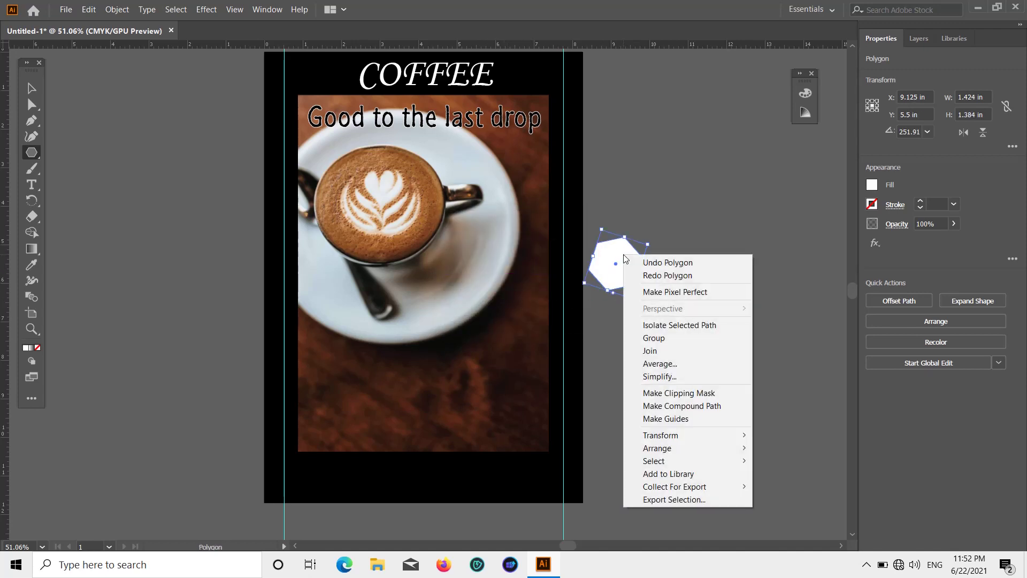
key("Escape")
left_click(606, 262)
type("13")
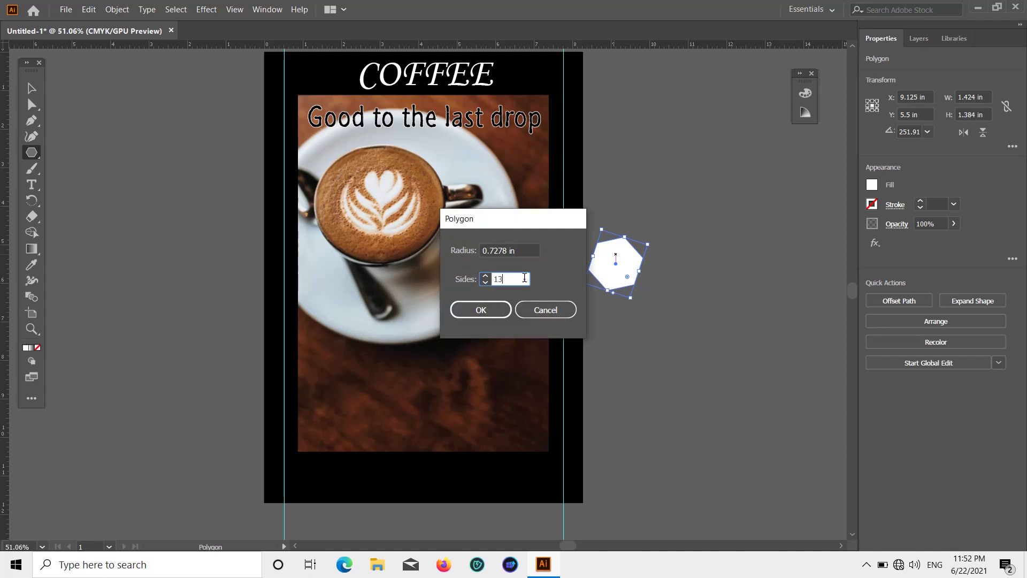
left_click(475, 310)
left_click(723, 310)
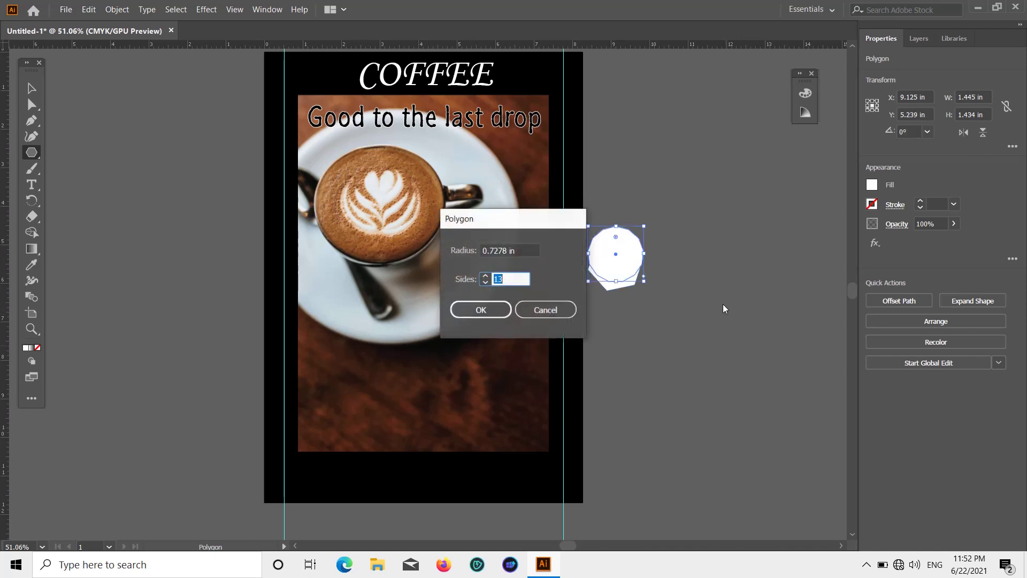
left_click(545, 311)
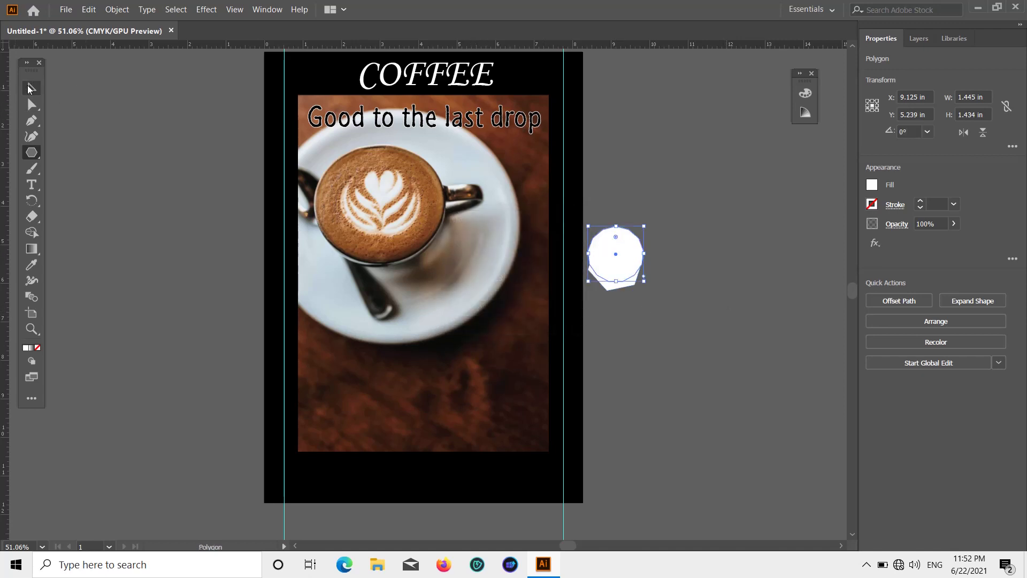
- Separate the 13-sided polygon from the leftover hexagon and delete the hexagon
left_click(30, 89)
left_click_drag(640, 261, 646, 326)
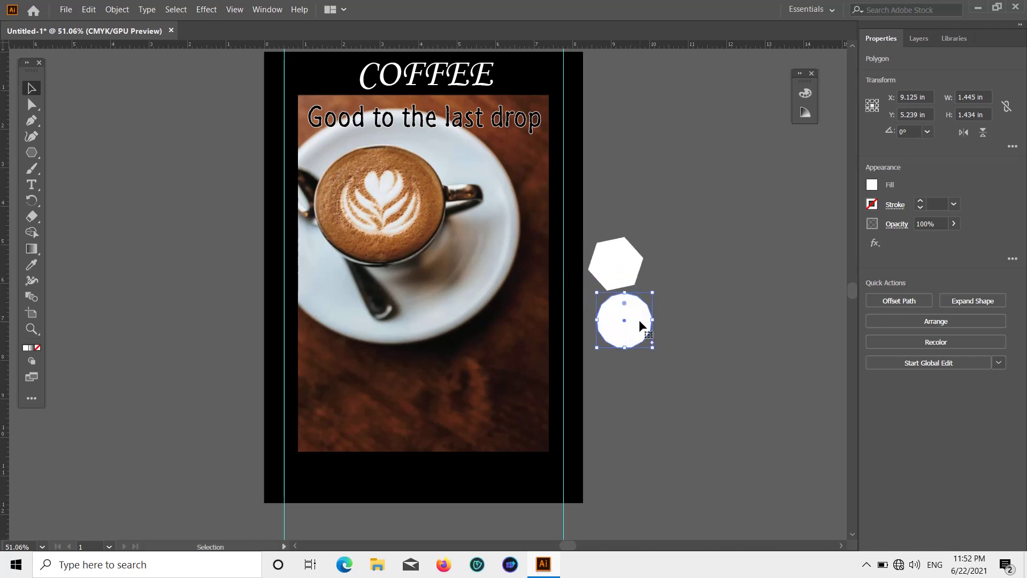
left_click_drag(602, 264, 617, 234)
right_click(616, 234)
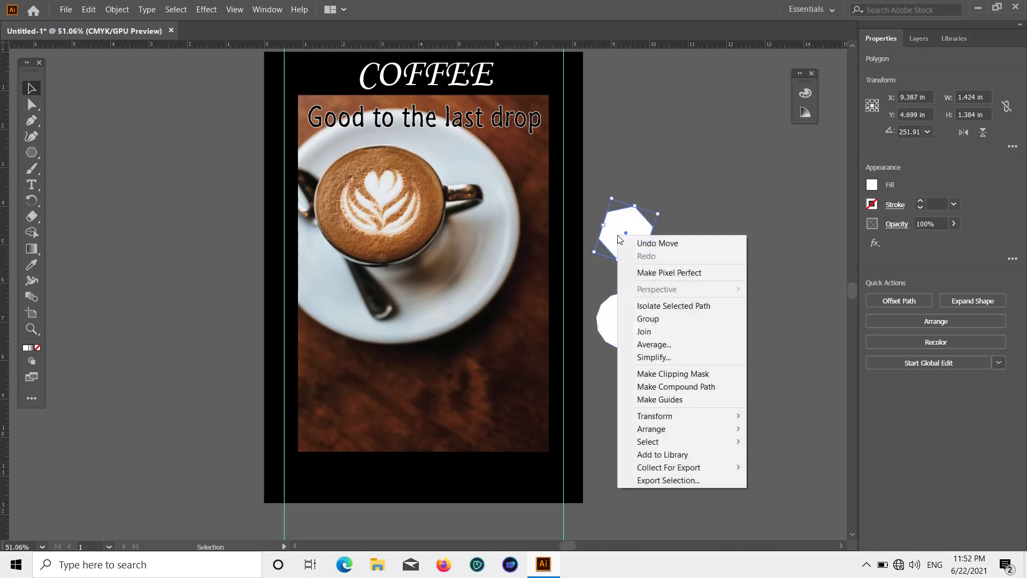
left_click(614, 217)
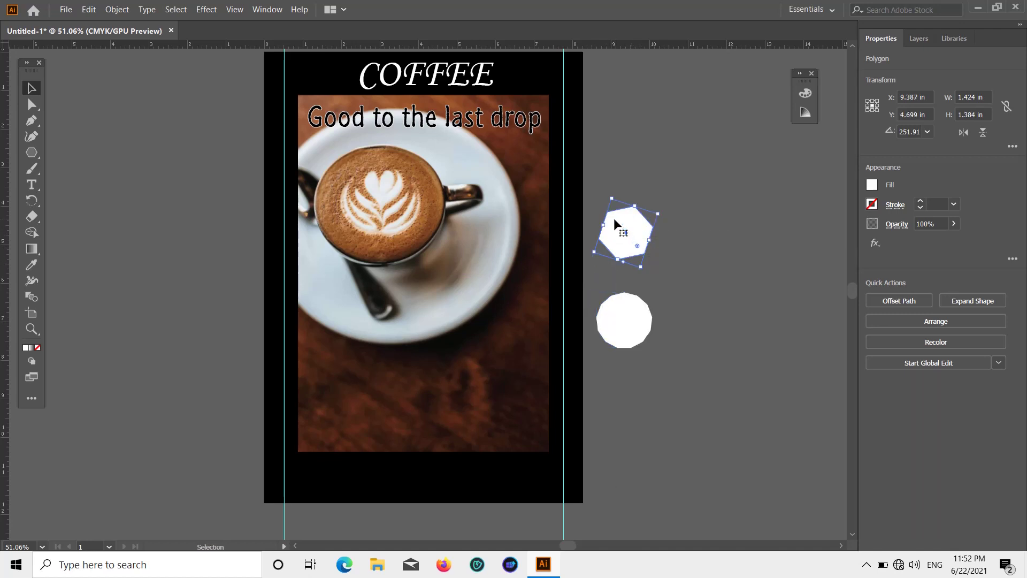
key("Delete")
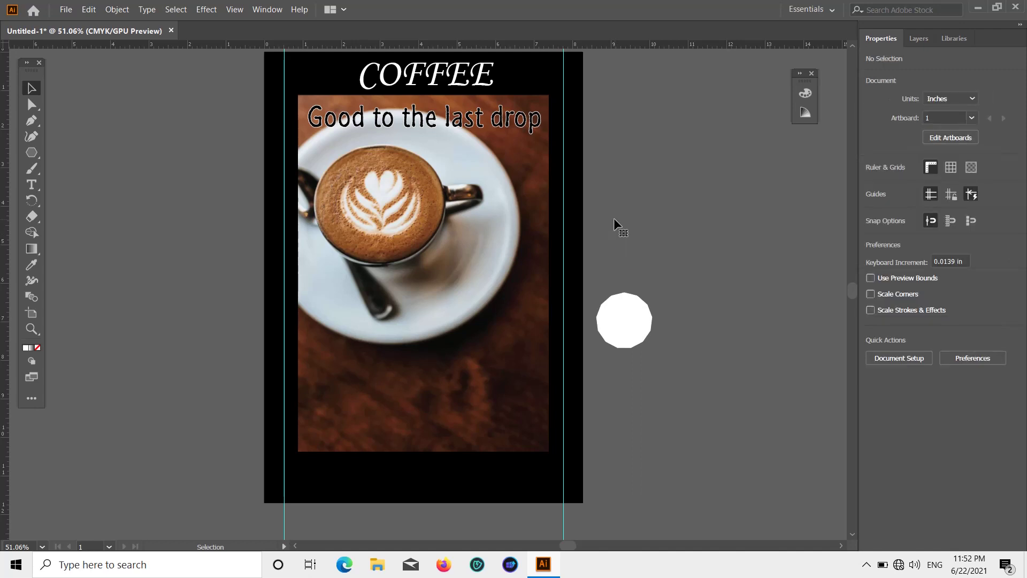
- Move the polygon onto the saucer, fill it black and give it a white stroke
left_click_drag(631, 325, 519, 279)
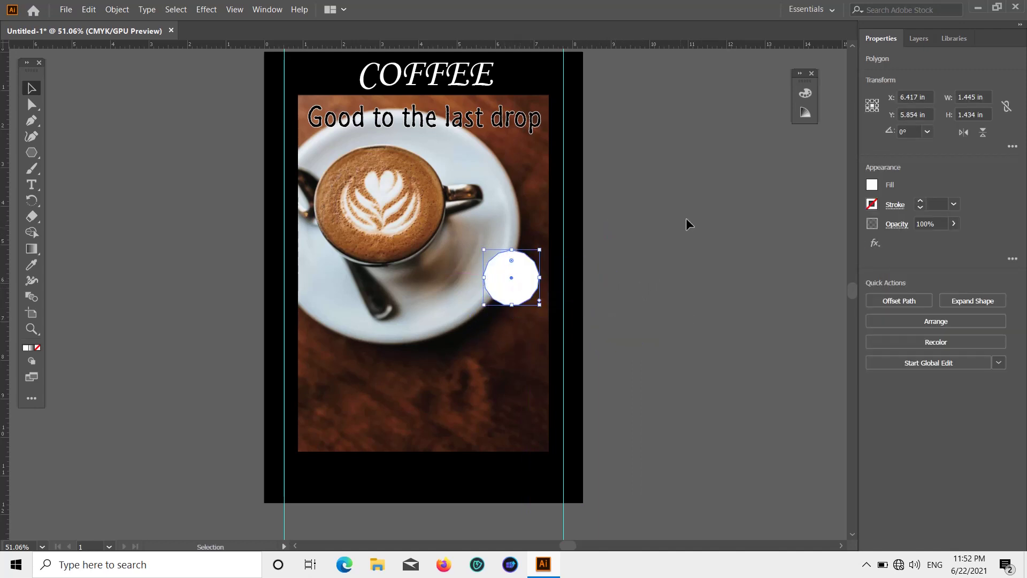
left_click(871, 185)
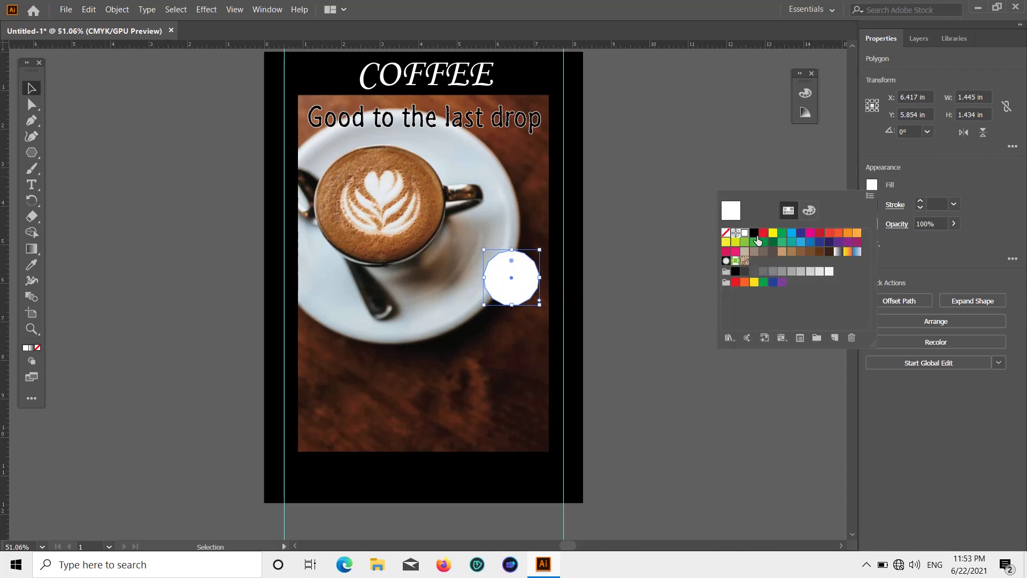
left_click(754, 234)
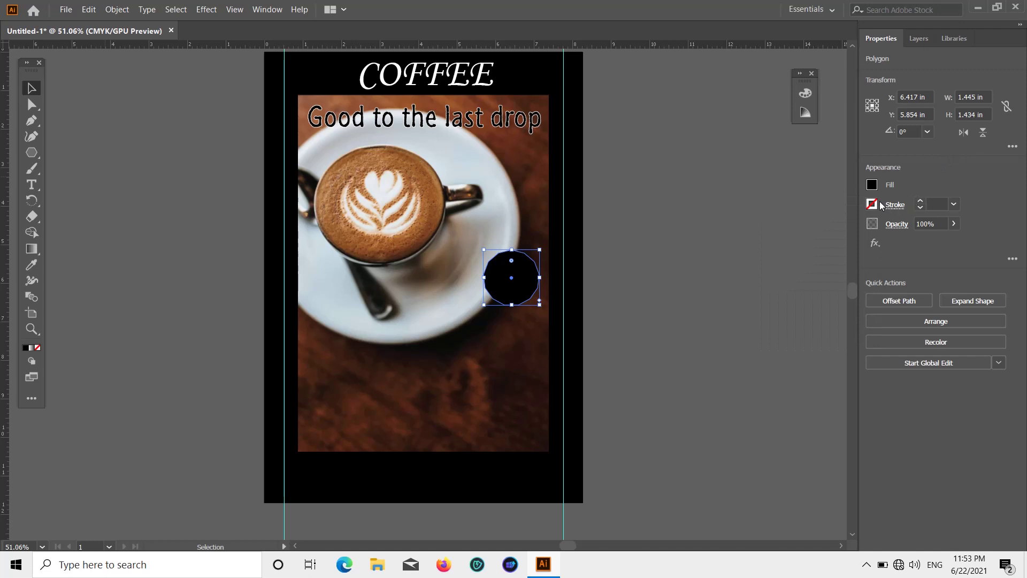
left_click(872, 204)
left_click(872, 204)
left_click(745, 254)
- Set the polygon's outline weight to 3 pt
left_click(953, 204)
left_click(969, 350)
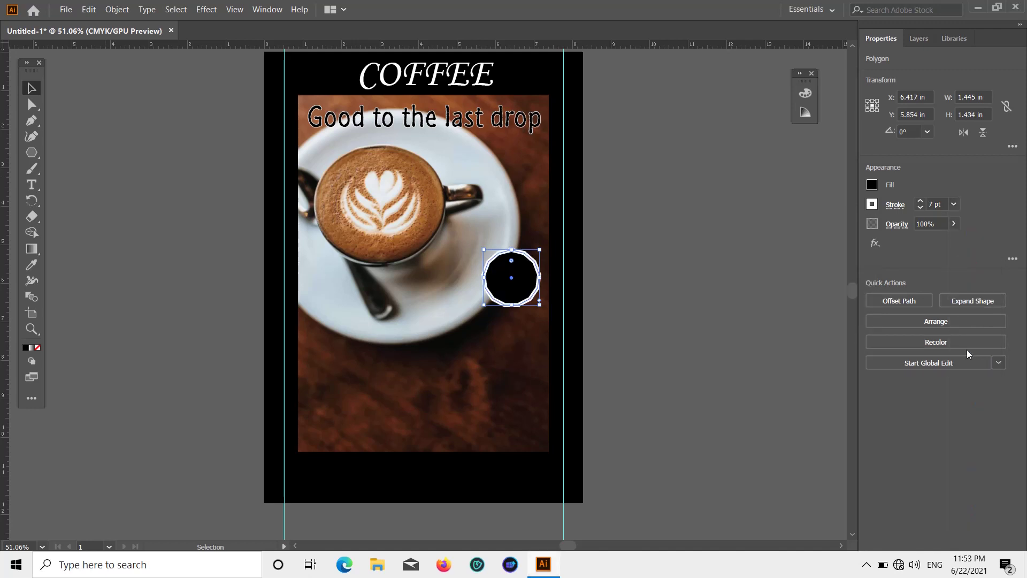
left_click(953, 204)
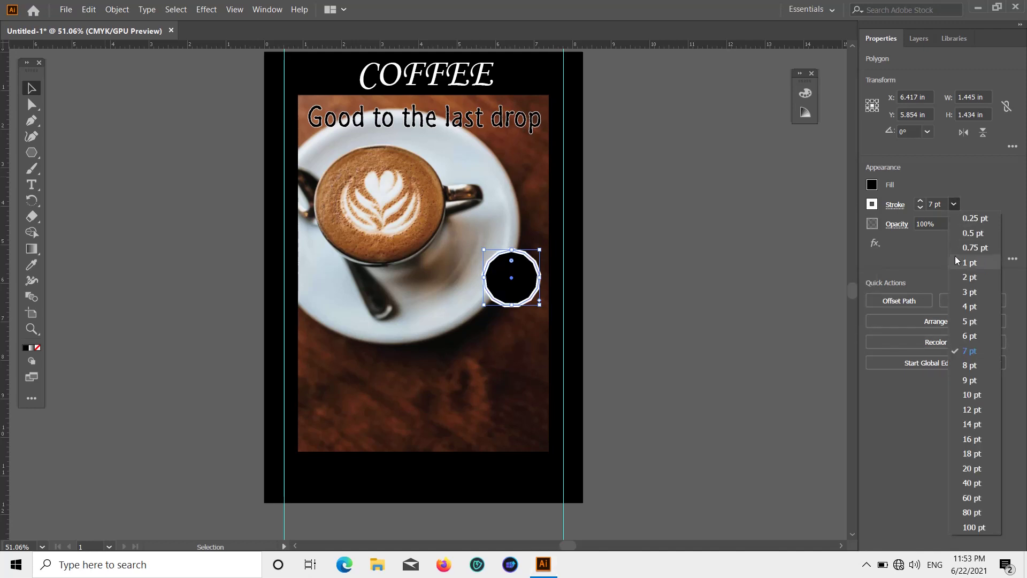
left_click(968, 321)
left_click(955, 202)
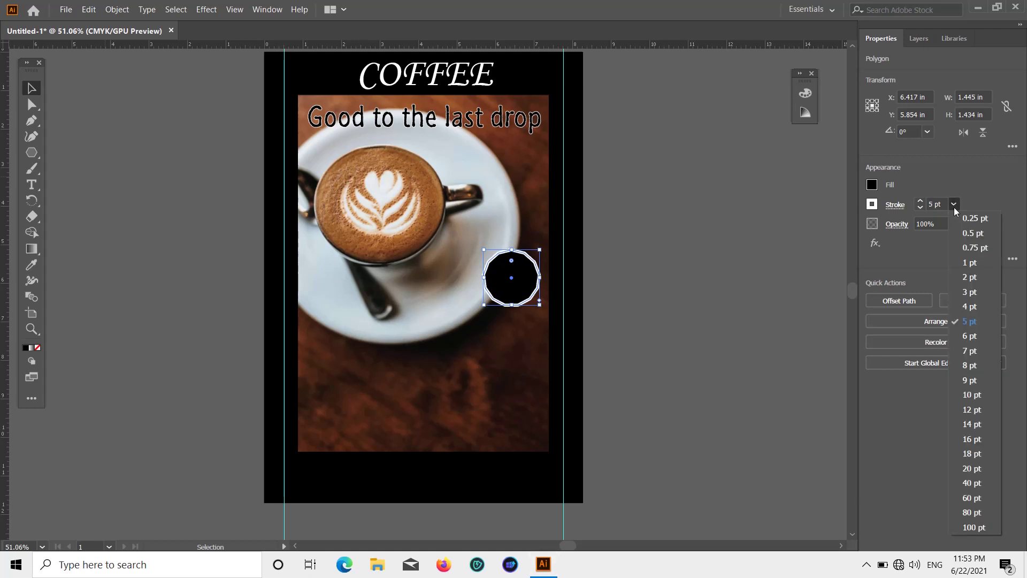
left_click(965, 290)
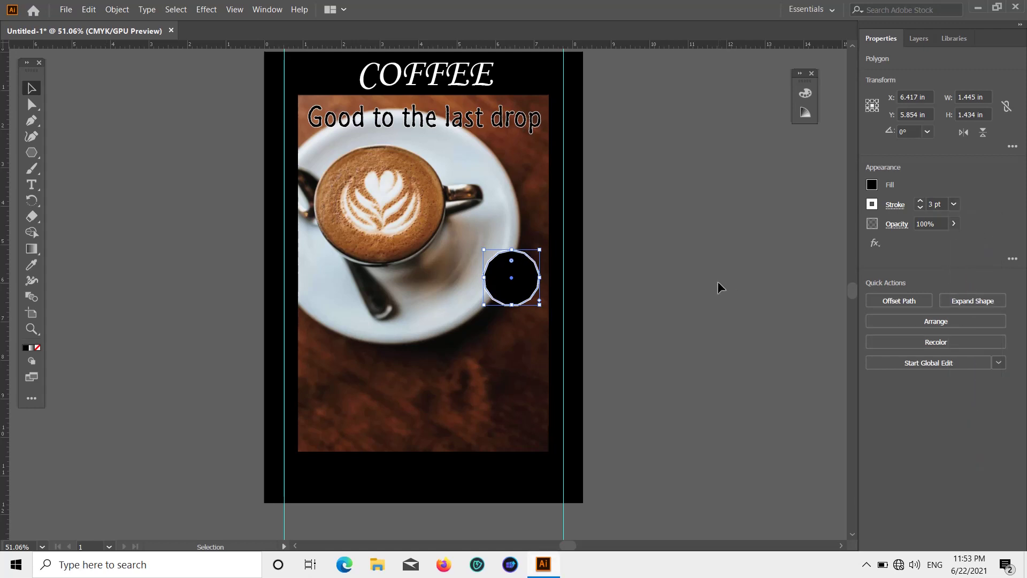
scroll(717, 281, "down", 2)
left_click(688, 274)
- Reposition the black circle on the saucer
left_click_drag(517, 233, 530, 157)
scroll(529, 157, "up", 2)
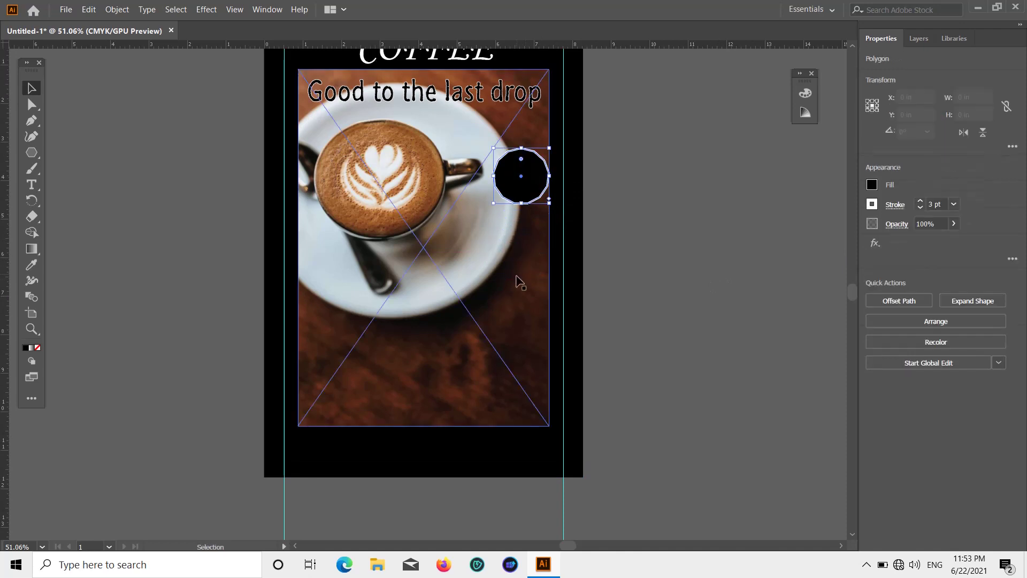
mouse_move(535, 211)
left_mouse_down()
mouse_move(523, 252)
mouse_move(535, 250)
left_mouse_up()
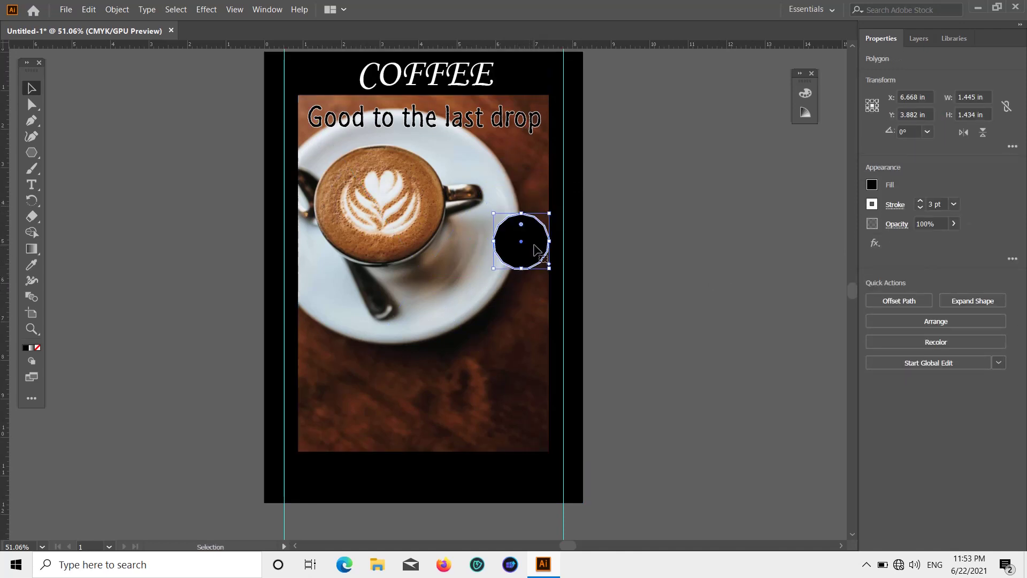
left_click(673, 227)
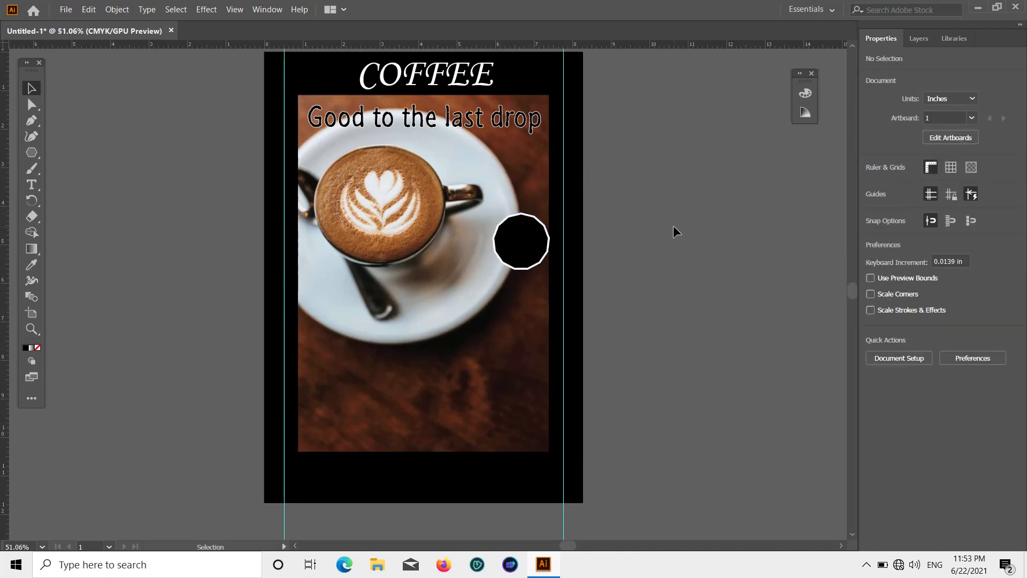
- Paste a smaller 1.178 in copy of the circle and centre it inside the original
left_click(538, 243)
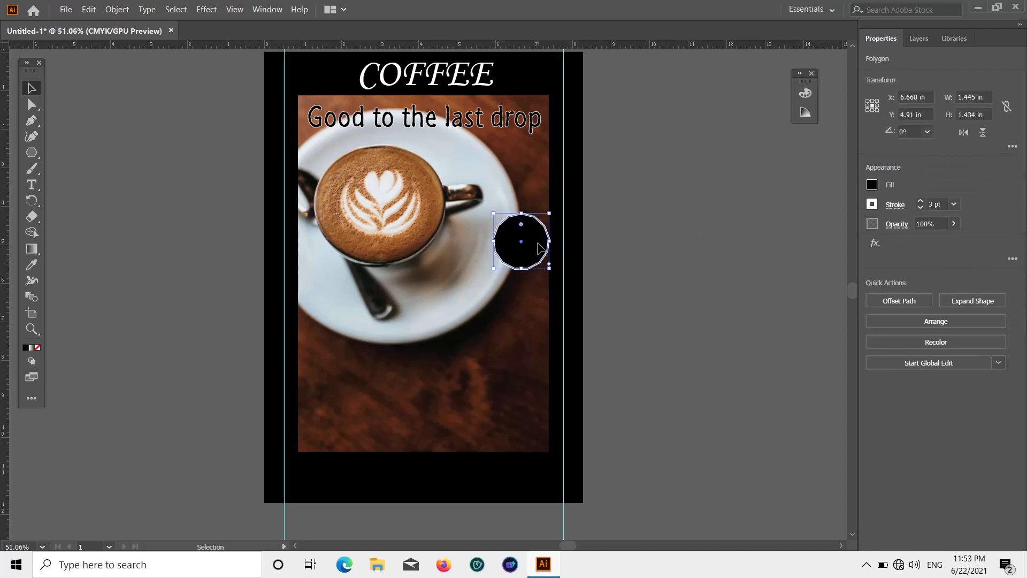
key("a")
key("v")
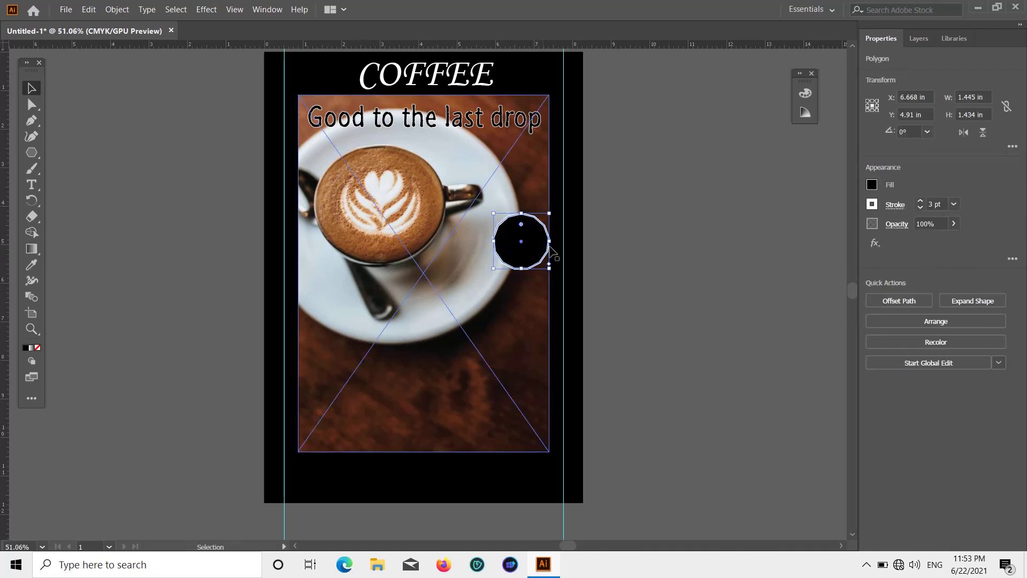
mouse_move(540, 245)
left_mouse_down()
mouse_move(584, 236)
mouse_move(589, 219)
mouse_move(522, 242)
left_mouse_up()
left_click(618, 214)
left_click(650, 226)
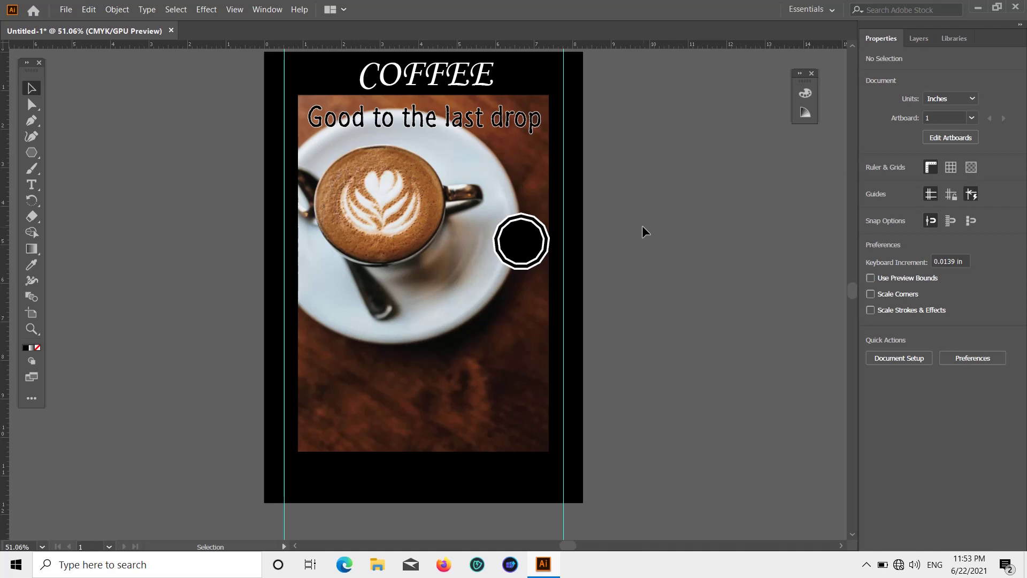
scroll(641, 226, "down", 3)
scroll(641, 226, "up", 2)
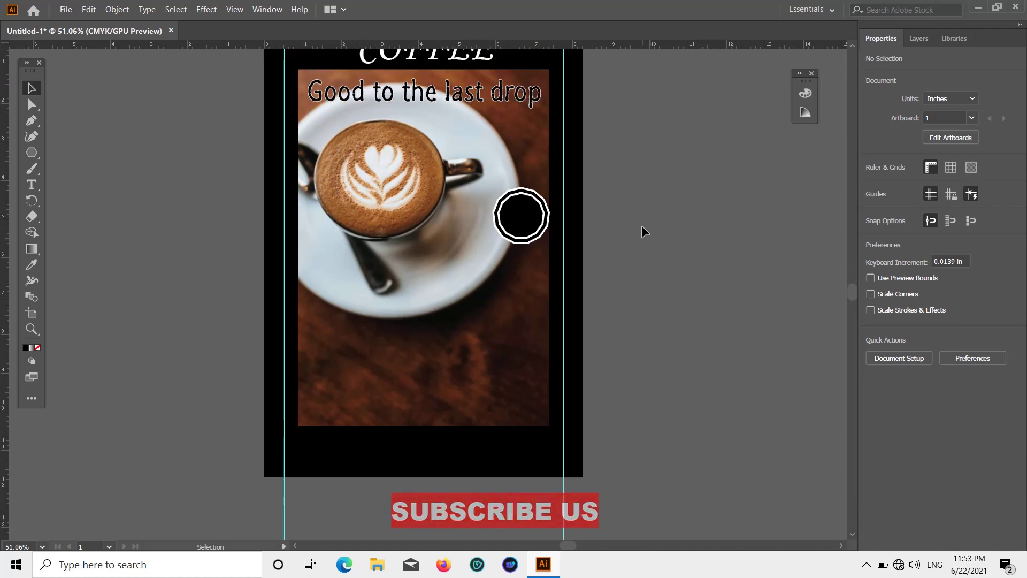
left_click(522, 215)
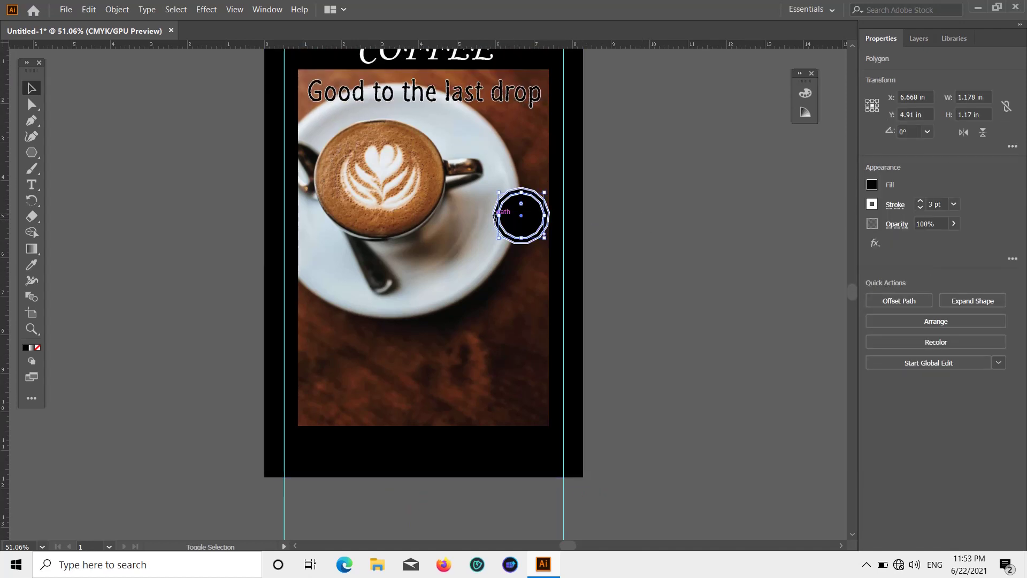
left_click(631, 214)
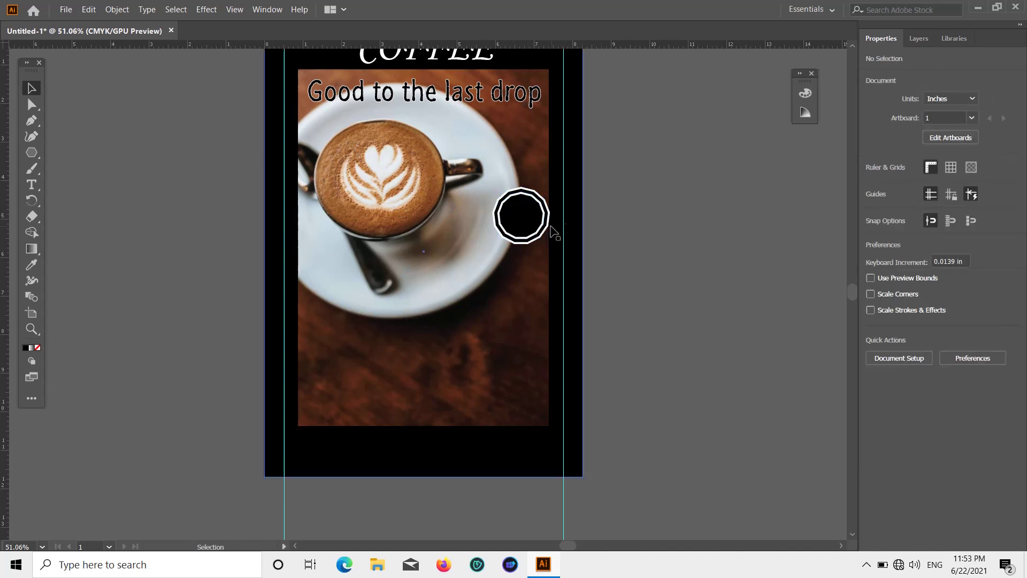
- Group the inner and outer circles and move the badge lower onto the saucer
left_click(542, 227)
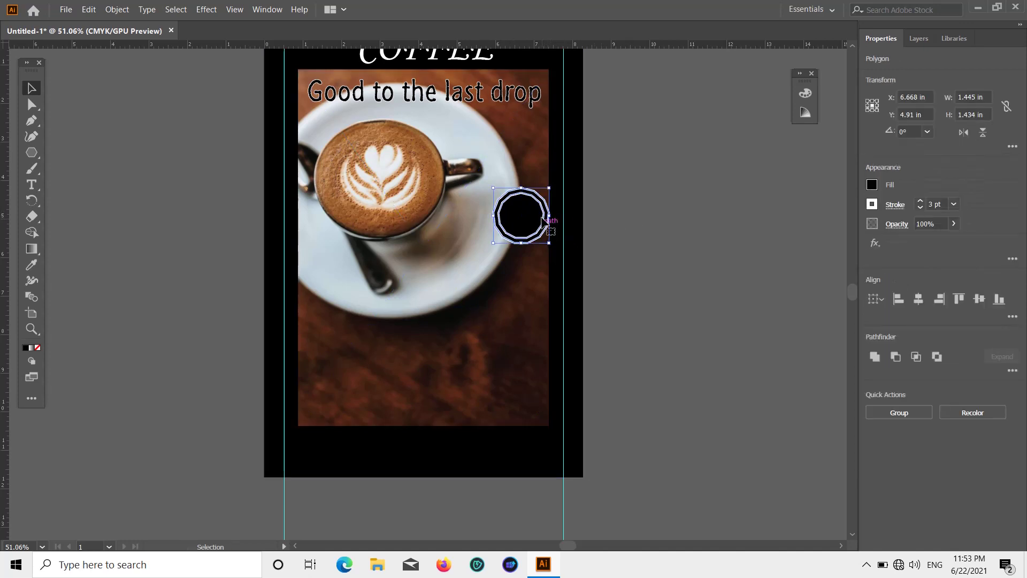
right_click(542, 219)
left_click(585, 289)
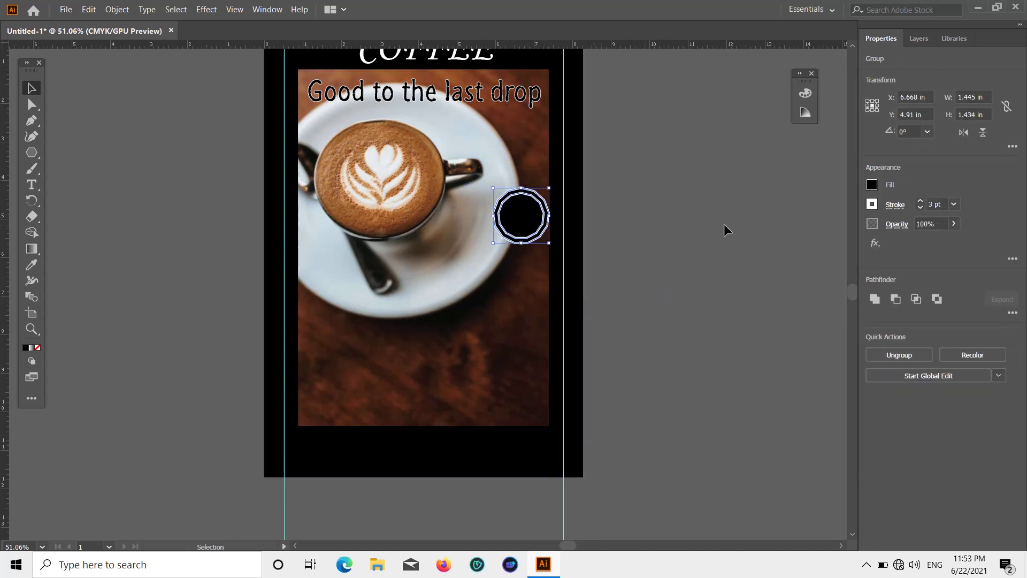
left_click(586, 222)
mouse_move(524, 223)
left_mouse_down()
mouse_move(511, 230)
mouse_move(508, 270)
left_mouse_up()
left_click(678, 239)
scroll(677, 246, "down", 2)
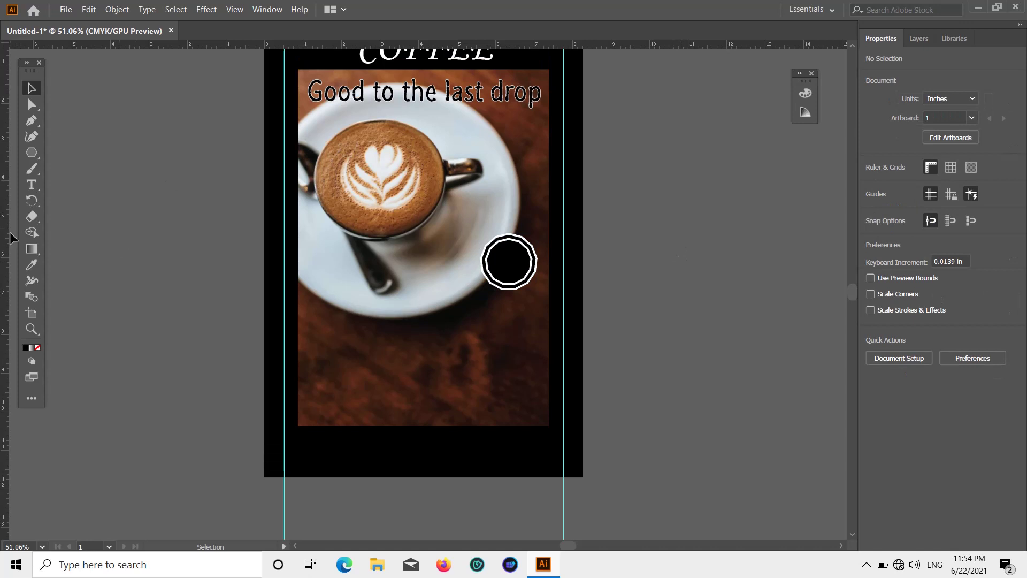
- Type a white $2 label beside the artboard and enlarge it
left_click(29, 186)
left_click(623, 236)
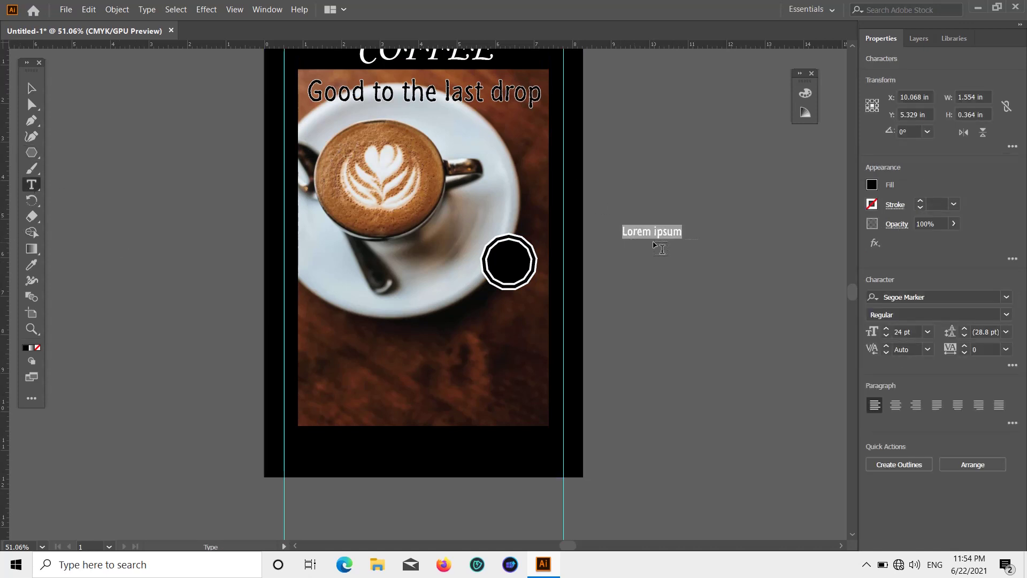
key("BackSpace")
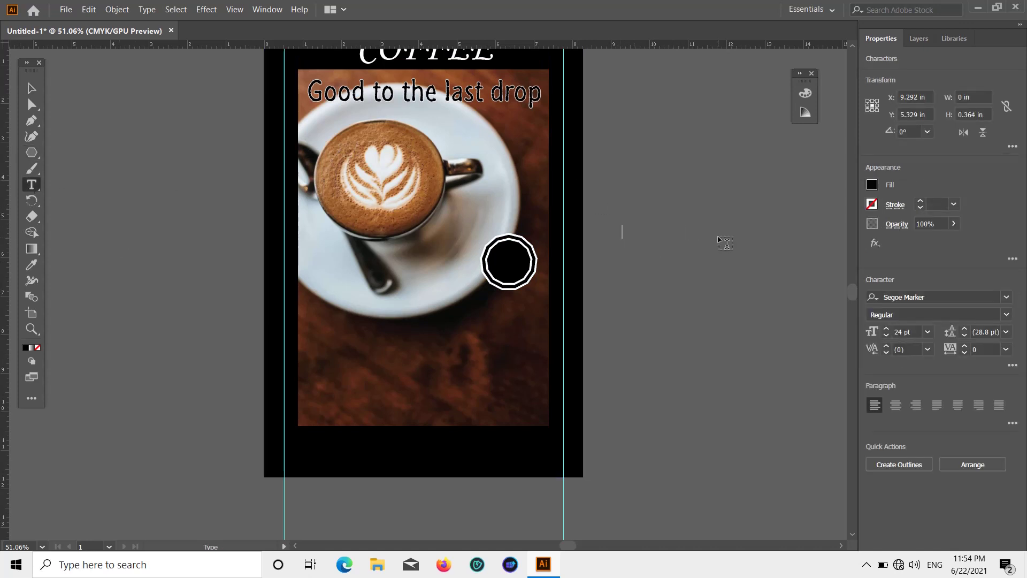
type("$2")
left_click(31, 89)
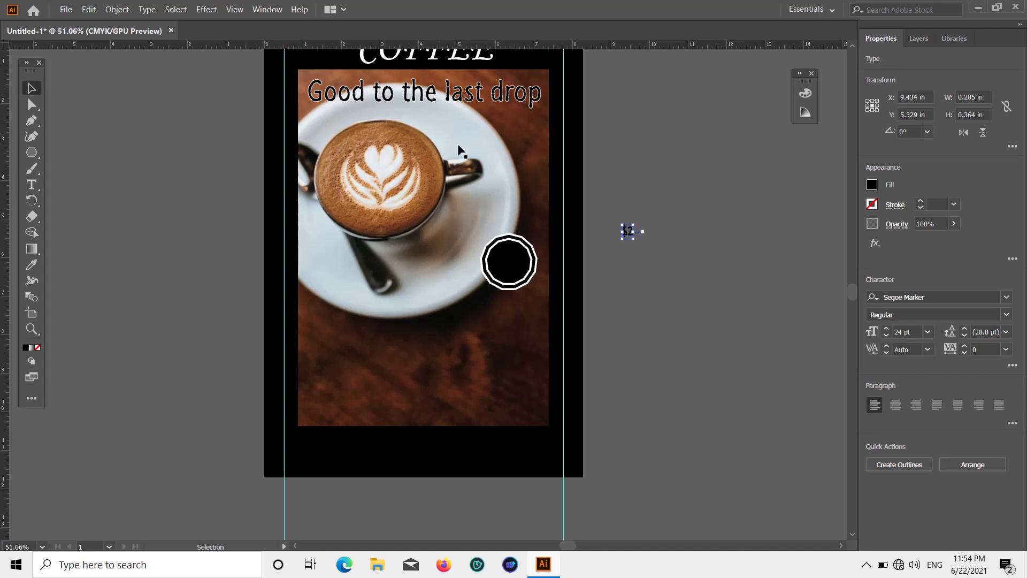
left_click(871, 186)
left_click(749, 235)
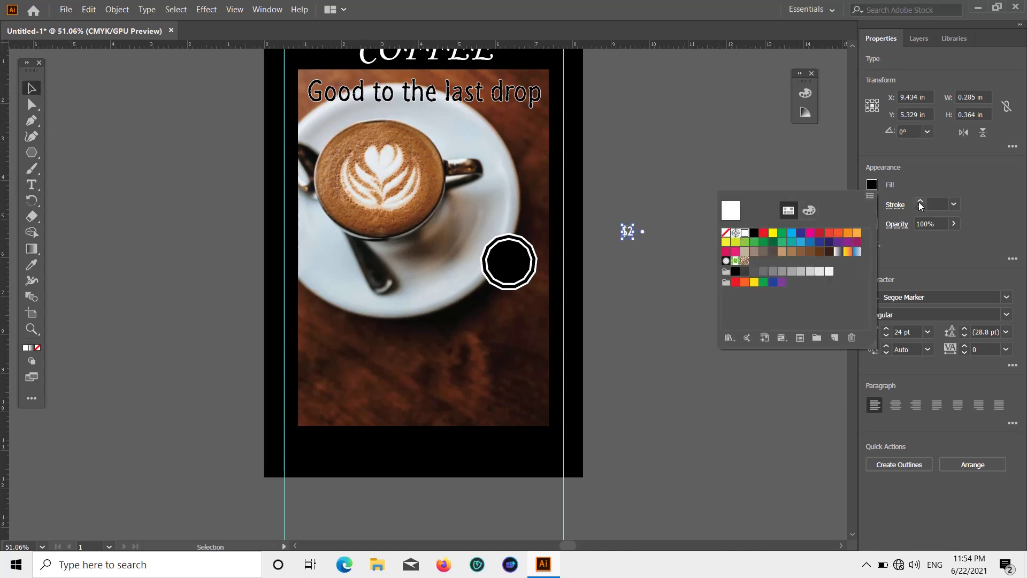
left_click_drag(633, 239, 664, 256)
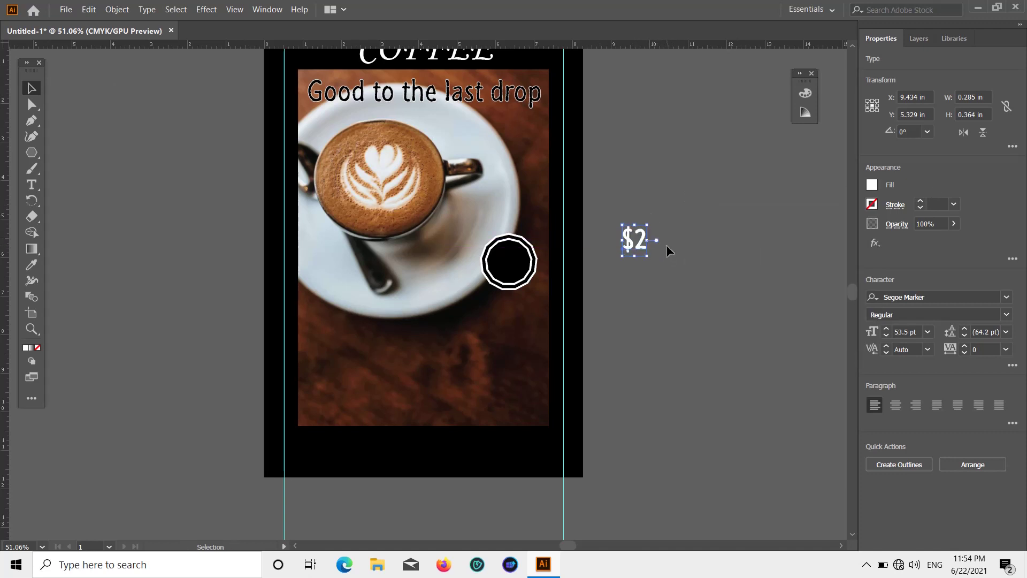
left_click(666, 245)
- Move the $2 onto the black circle in Minion Variable Concept, tilted about 4°
mouse_move(633, 247)
left_mouse_down()
mouse_move(527, 258)
mouse_move(508, 272)
left_mouse_up()
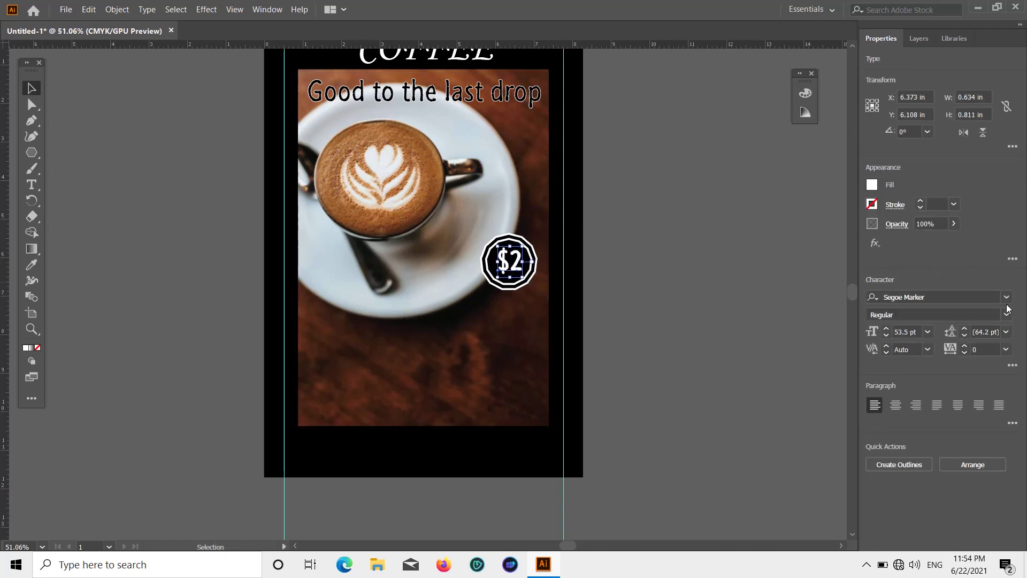
left_click(1006, 297)
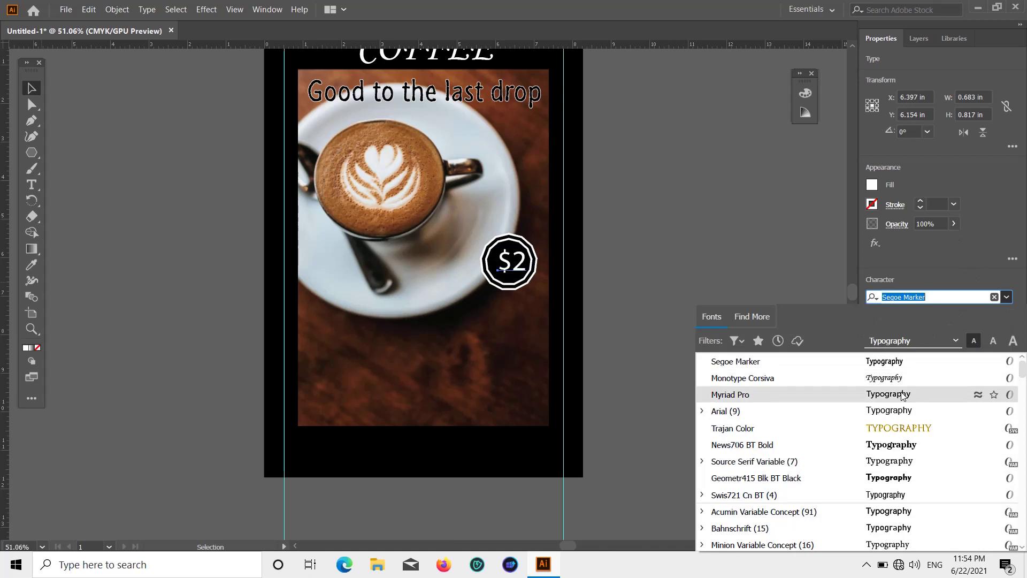
scroll(903, 396, "down", 1)
scroll(901, 404, "down", 2)
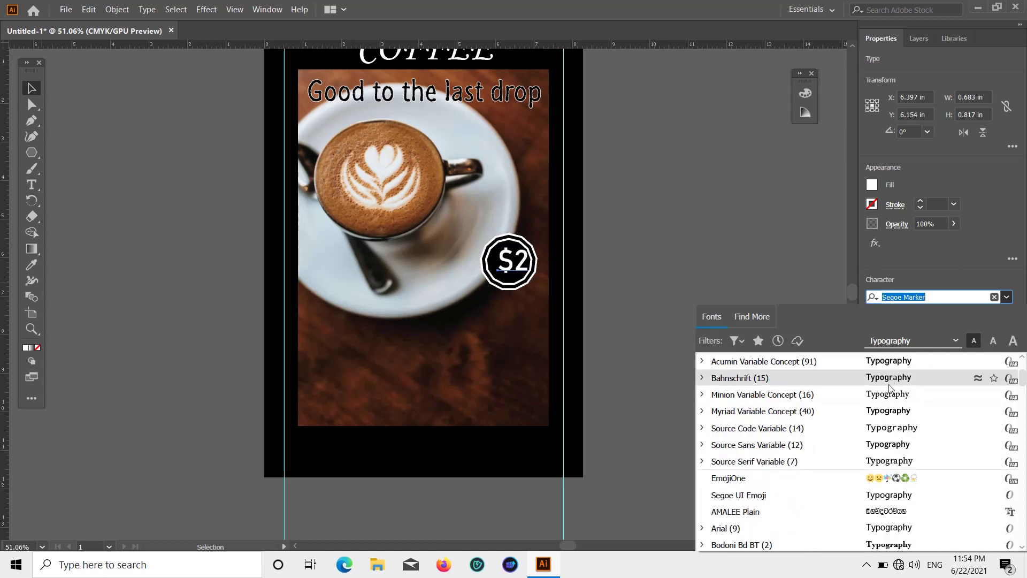
left_click(900, 394)
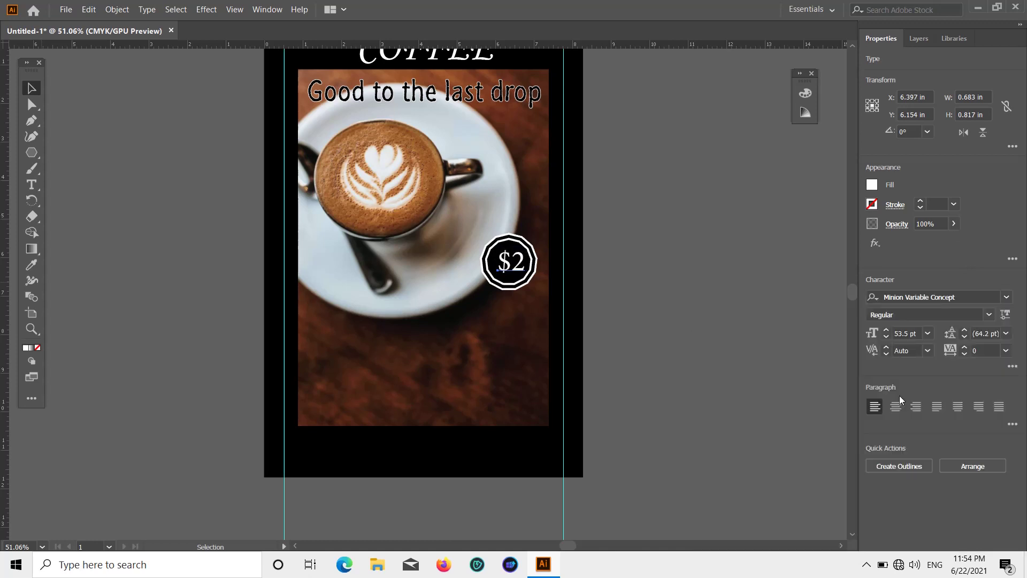
left_click(744, 346)
left_click(513, 267)
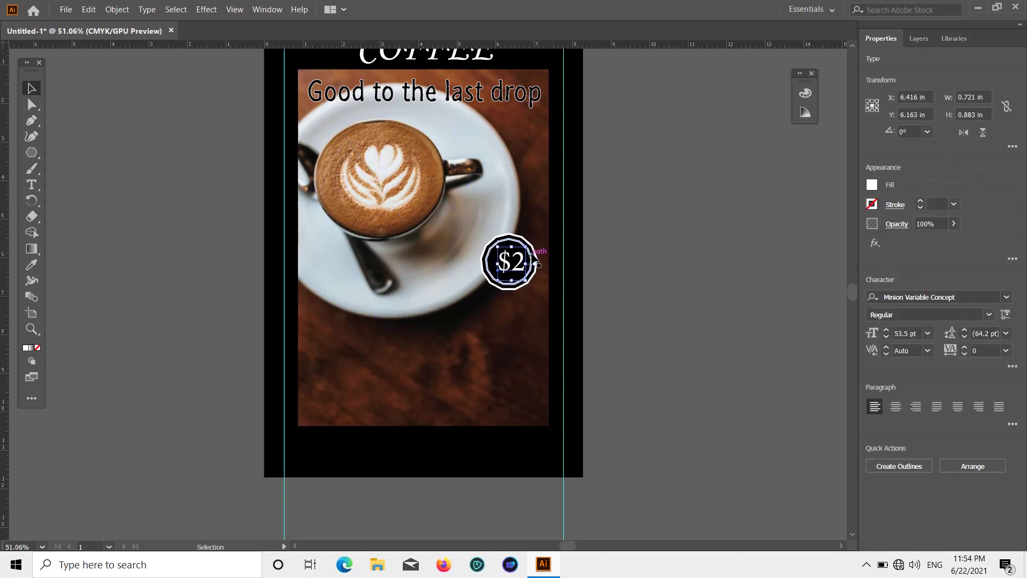
left_click_drag(533, 257, 526, 235)
- Nudge the tilted $2 into place within the badge
left_click(596, 239)
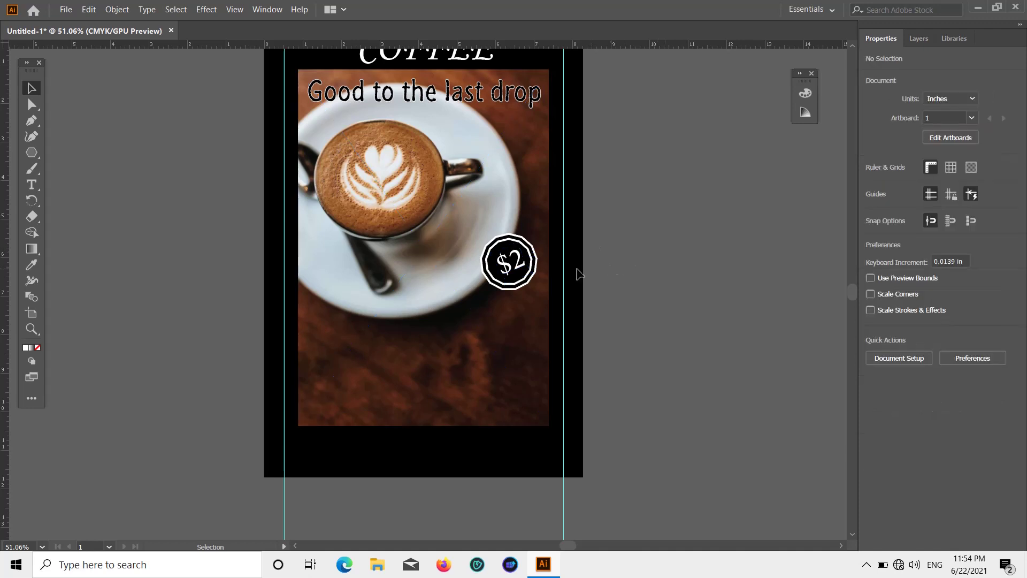
left_click_drag(511, 271, 507, 272)
scroll(616, 305, "down", 2)
scroll(583, 329, "up", 3)
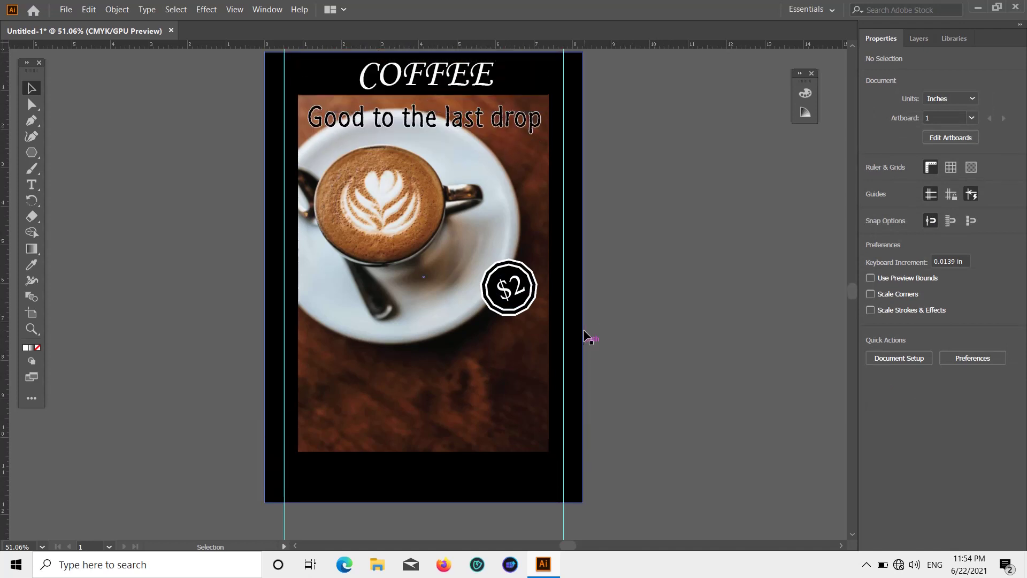
scroll(581, 328, "down", 2)
scroll(580, 332, "down", 2)
scroll(572, 336, "down", 1)
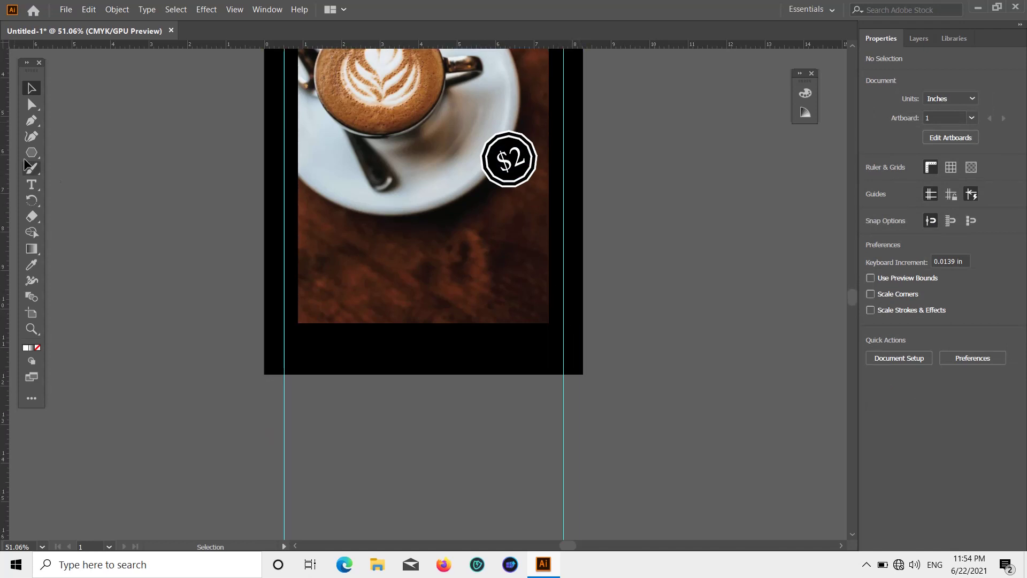
left_click(32, 185)
left_click(373, 407)
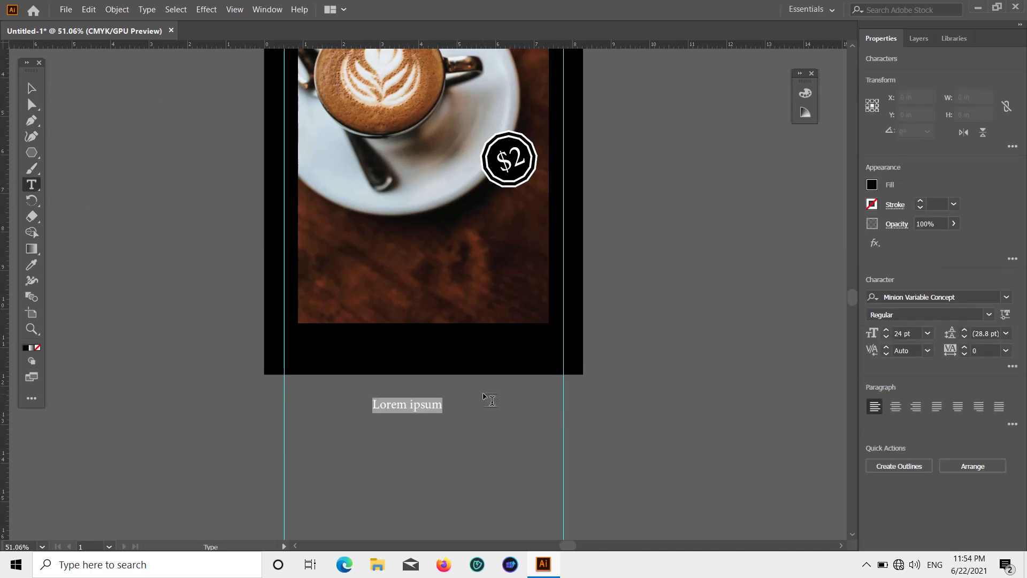
key("BackSpace")
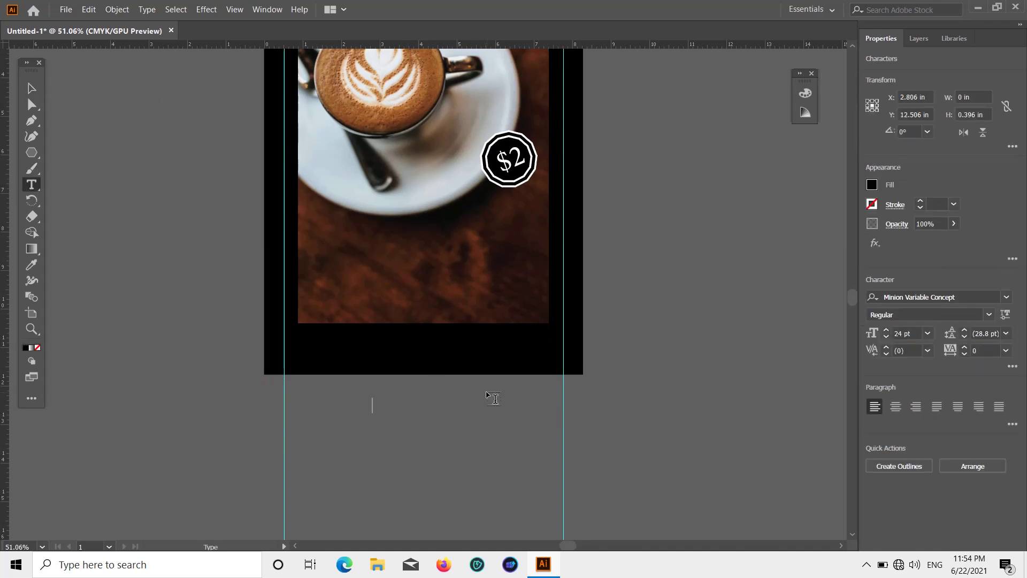
type("ww.co")
type("ffee.com")
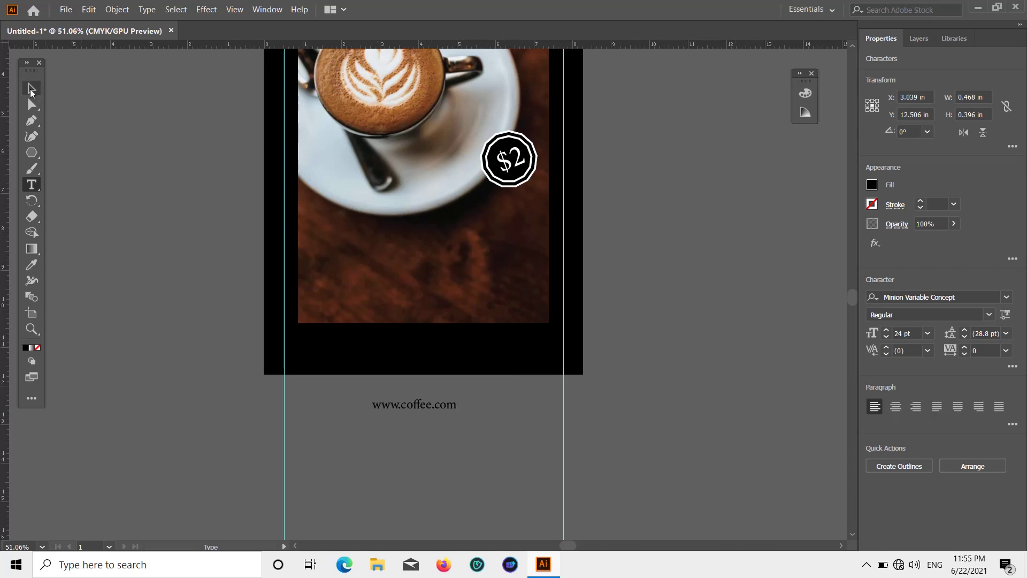
left_click(30, 88)
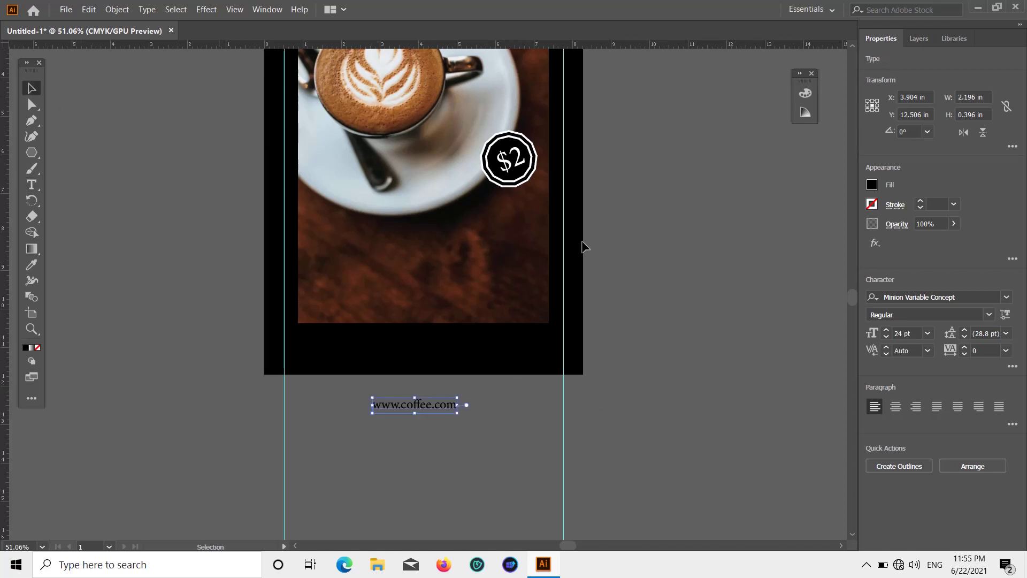
left_click(872, 185)
left_click(744, 232)
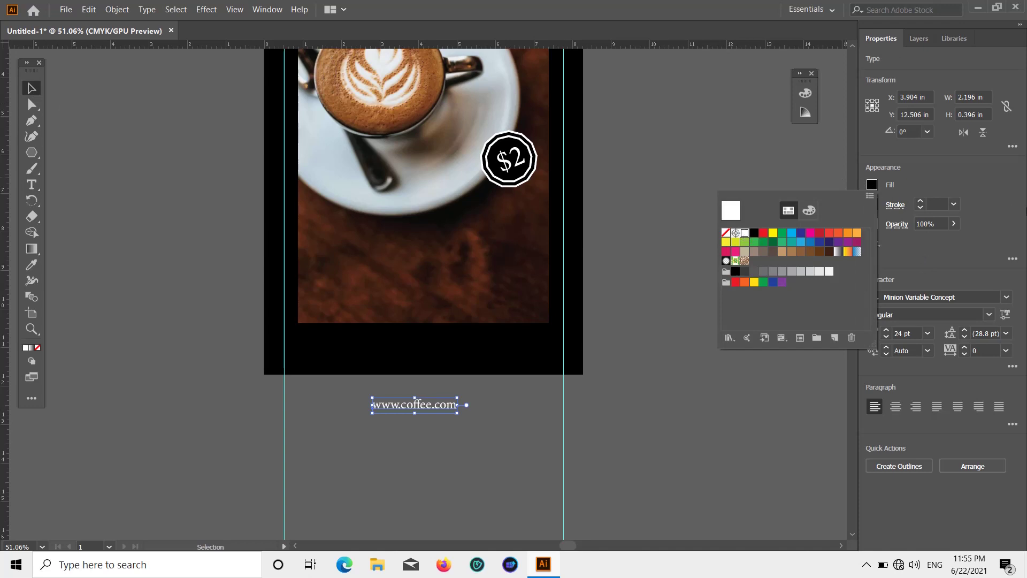
left_click(988, 220)
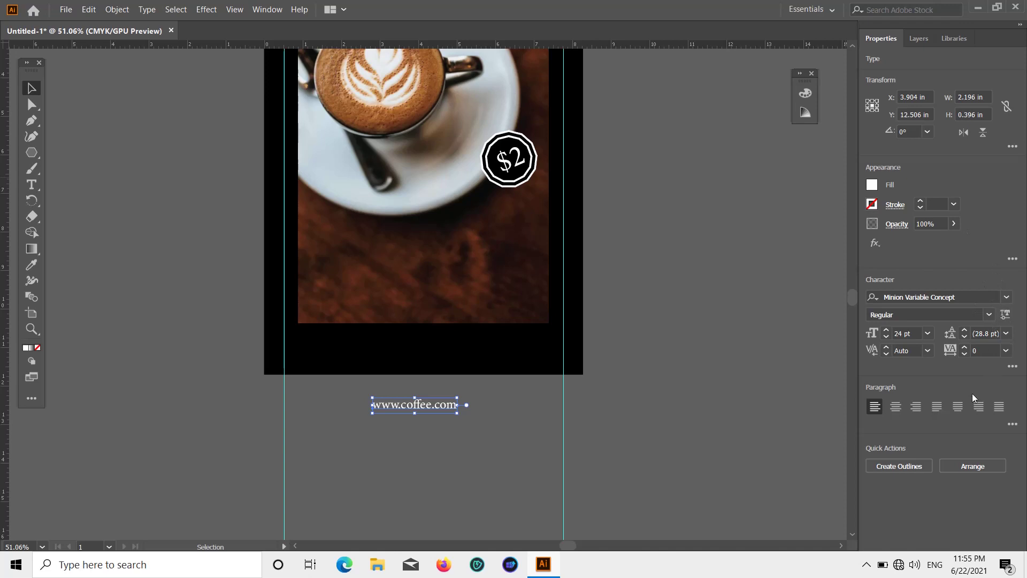
- Set the URL in Arial with letter spacing of 400
left_click(1006, 297)
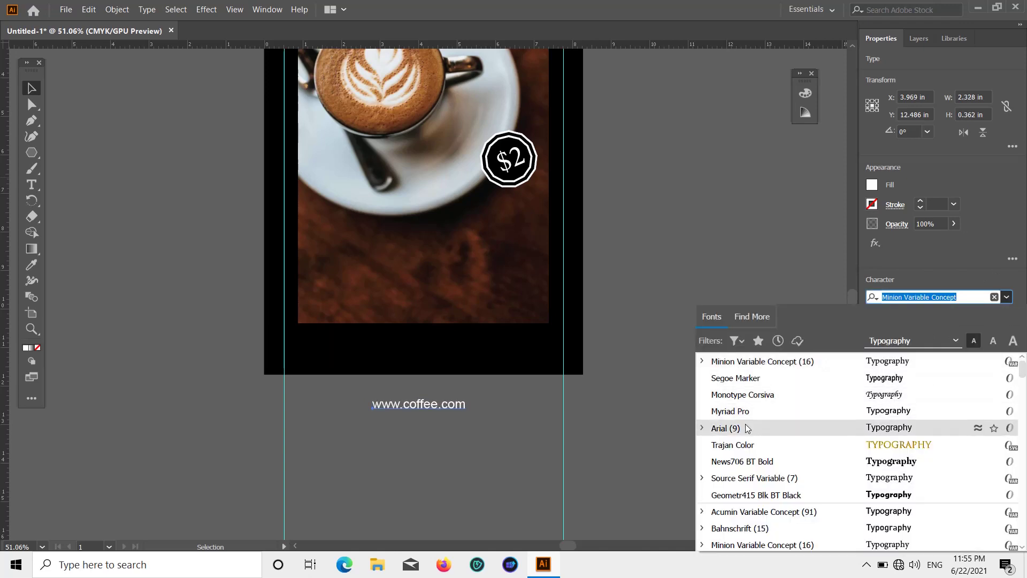
left_click(745, 434)
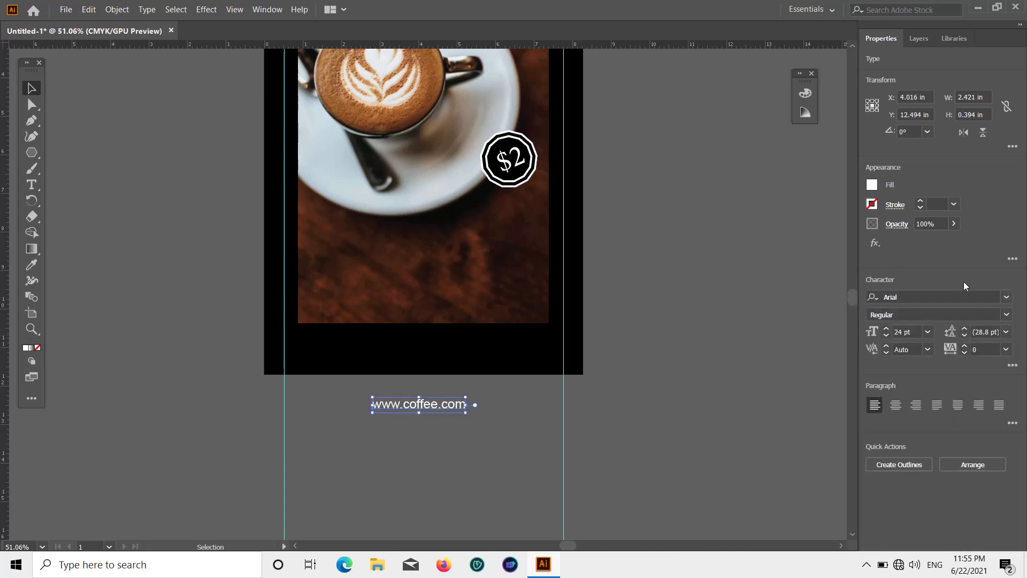
left_click(1006, 349)
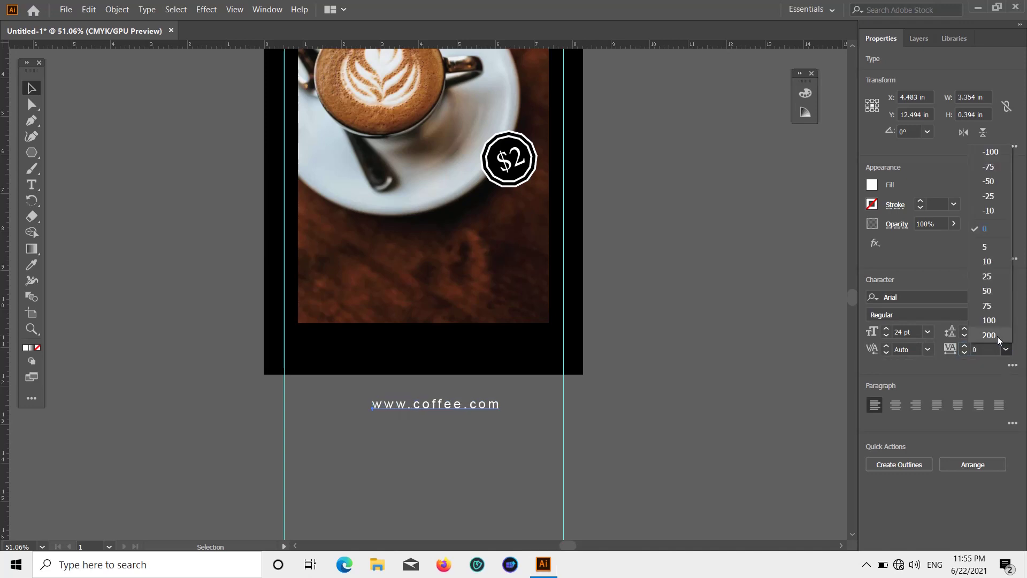
left_click(987, 349)
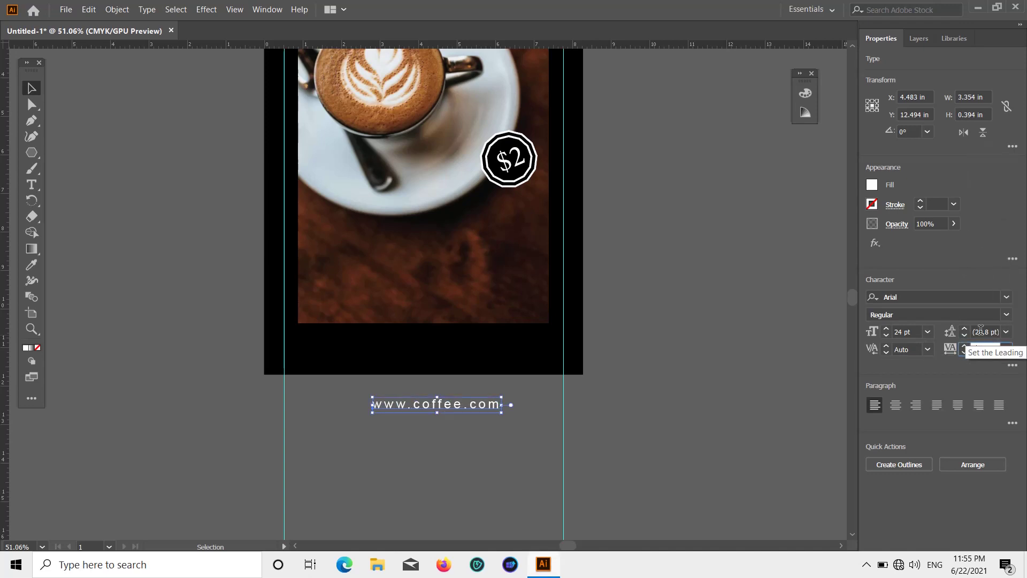
type("400")
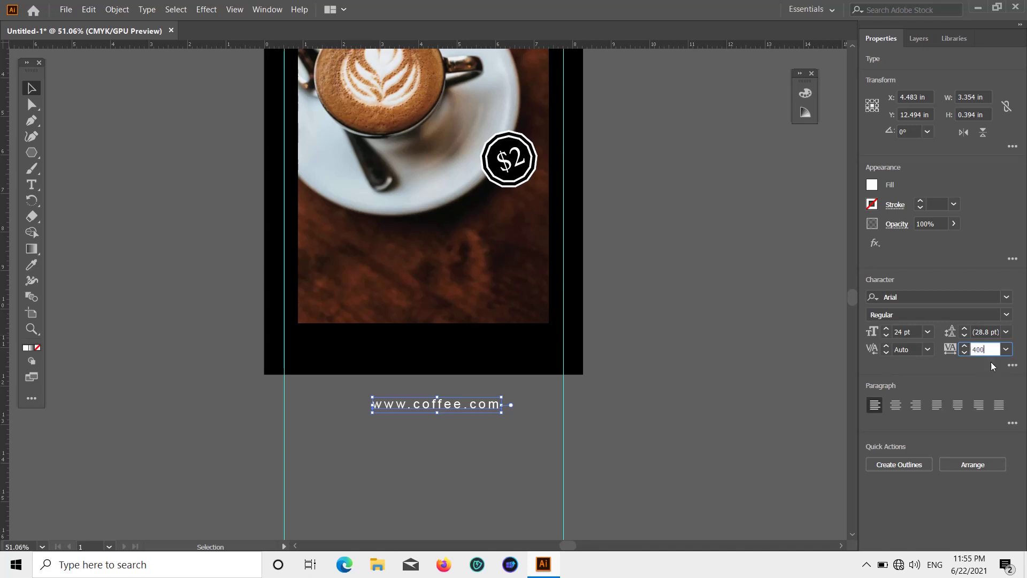
key("Return")
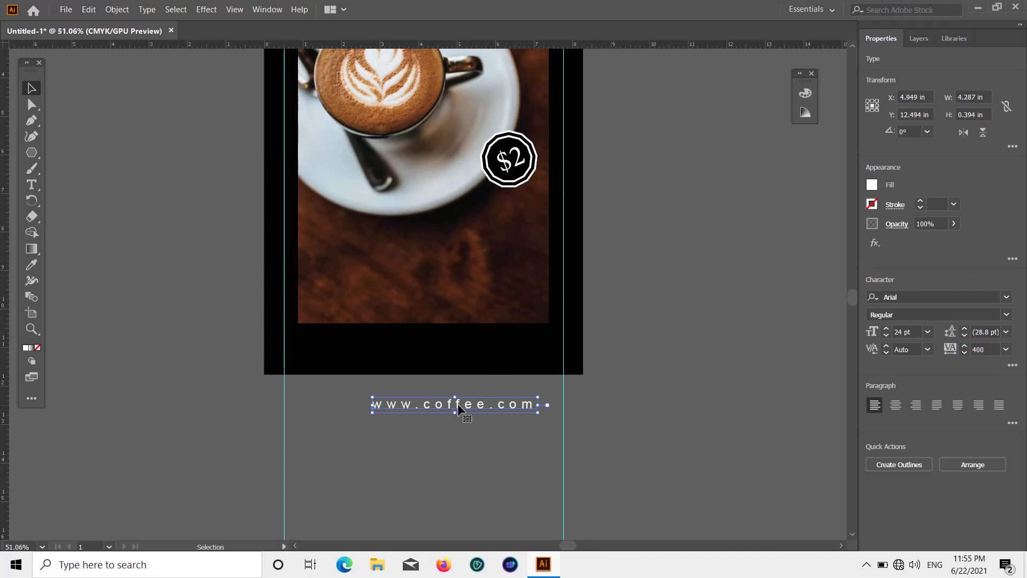
- Move the URL up, centred in the bottom black band
left_click_drag(457, 403, 441, 364)
left_click(659, 393)
scroll(659, 394, "down", 2)
scroll(658, 390, "up", 1)
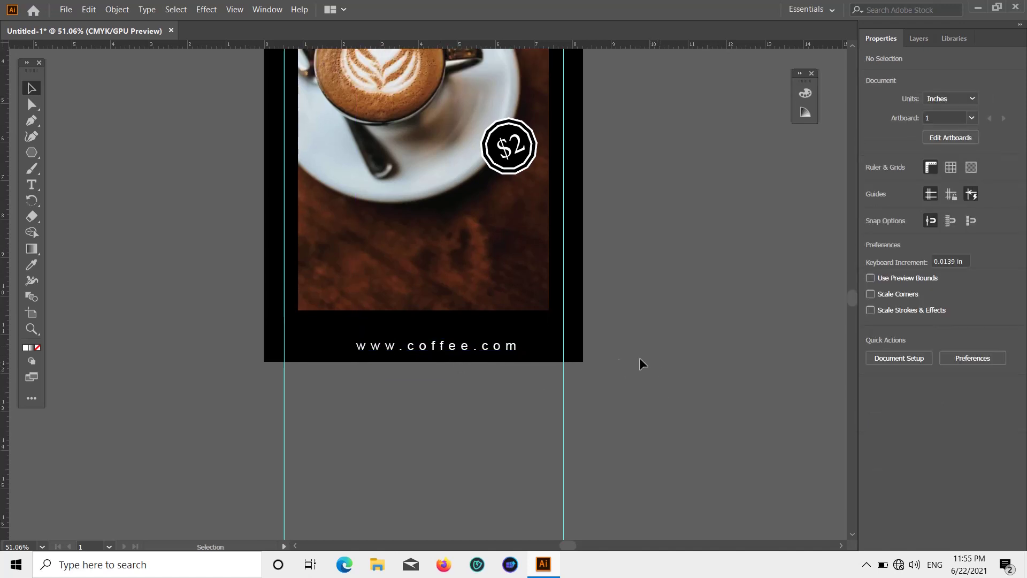
scroll(484, 350, "up", 1)
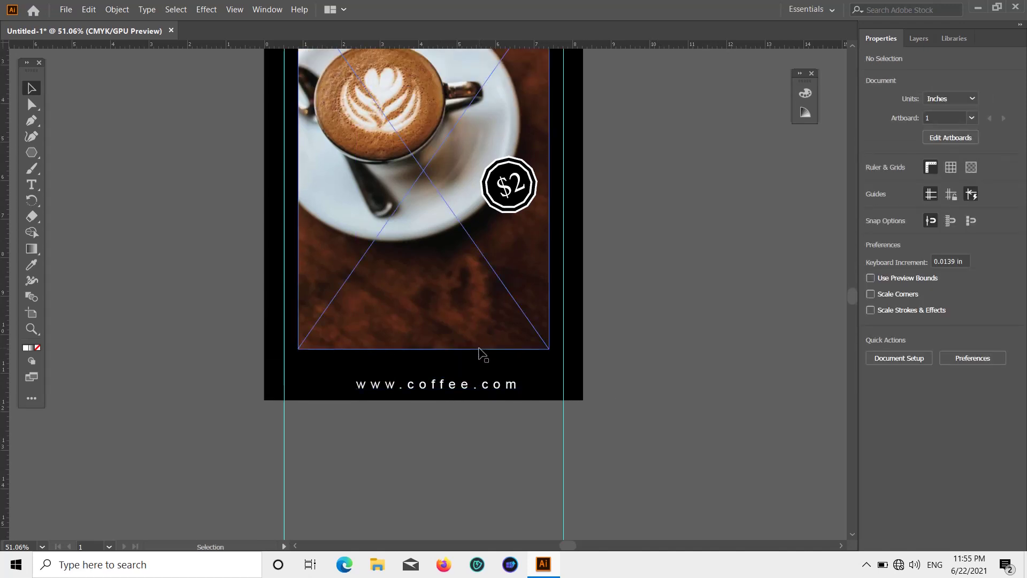
scroll(374, 284, "up", 1)
- Add a white OPEN text right of the artboard with letter spacing reset to 0
left_click(32, 185)
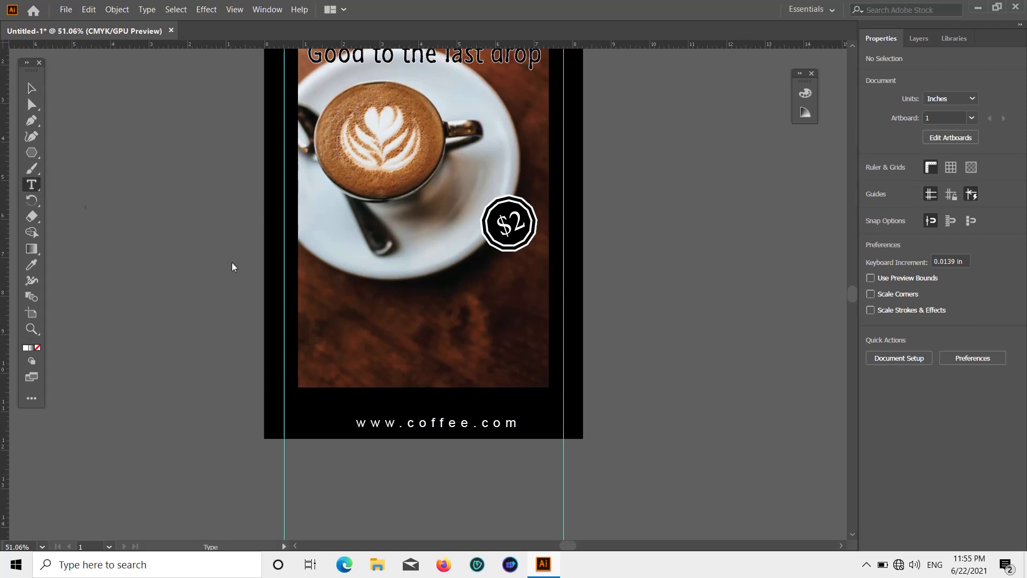
left_click(593, 287)
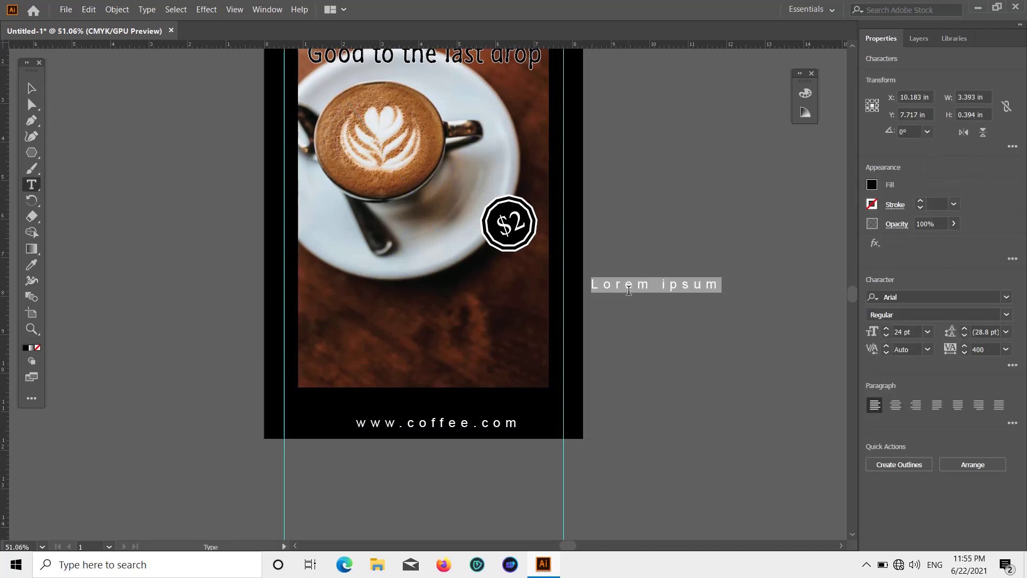
key("ctrl")
left_click(1006, 349)
left_click(1002, 220)
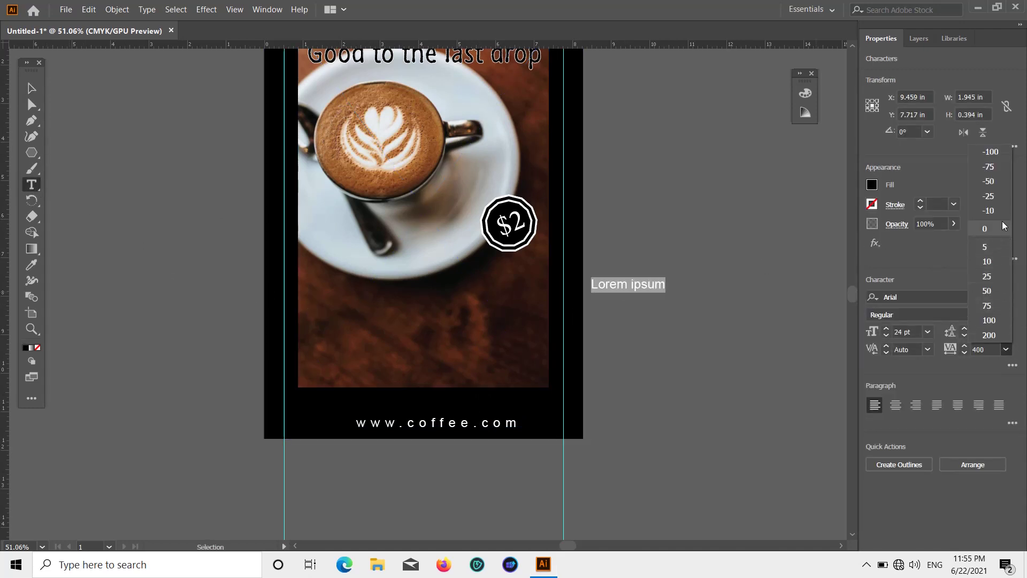
key("BackSpace")
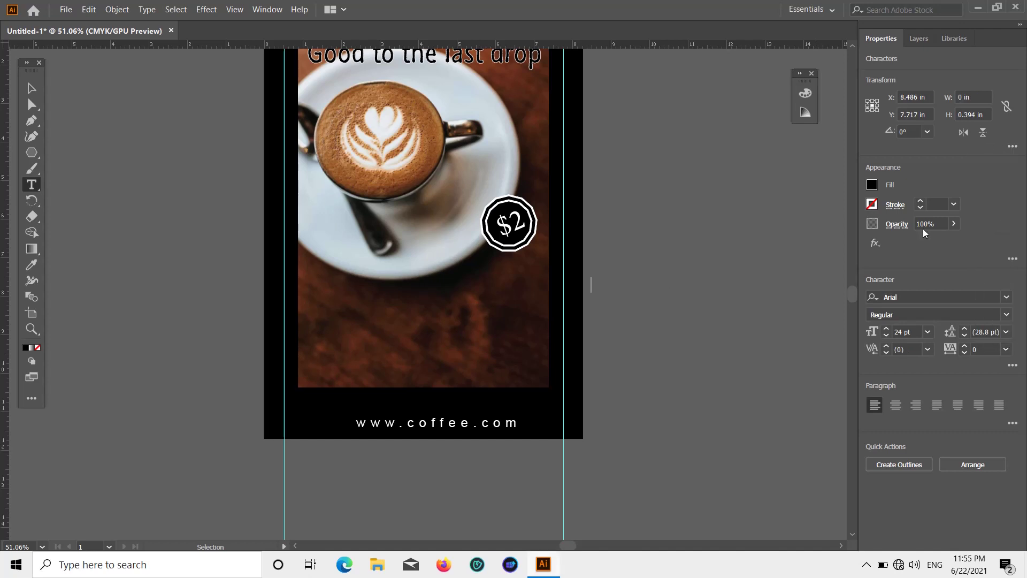
type("OPEN")
left_click(32, 91)
left_click(871, 185)
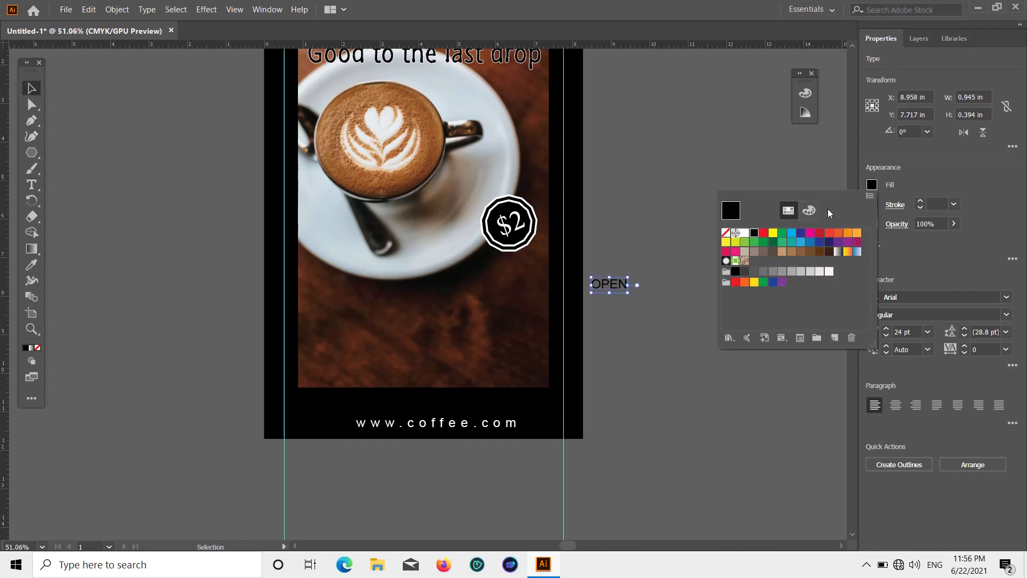
left_click(744, 234)
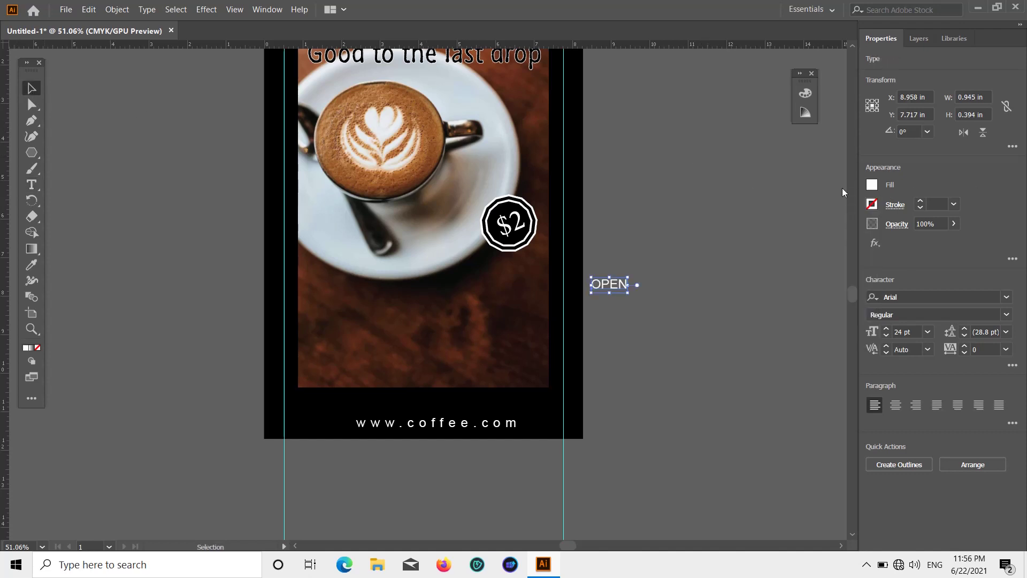
- Extend it to OPEN / 6.00.A.M / 9.00.P.M, centre-align it, and move it below the cup
double_click(621, 284)
type("6.")
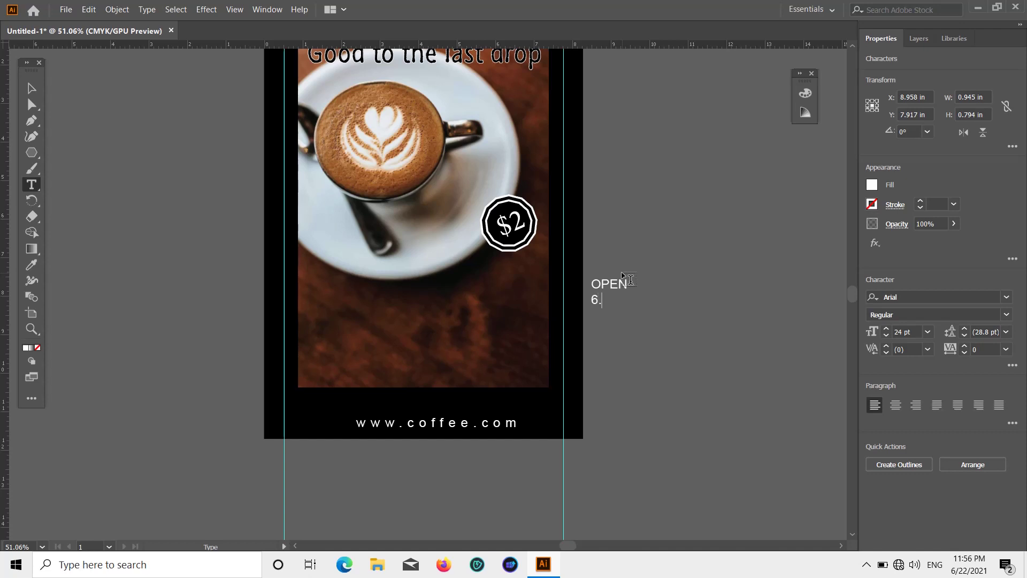
type("00")
type("A")
type("M")
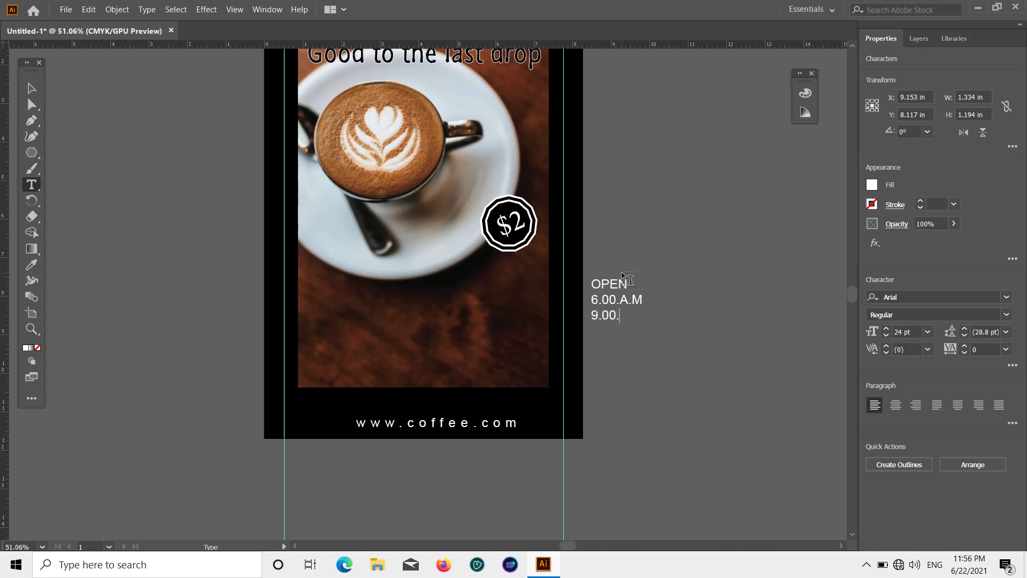
type("A")
key("BackSpace")
key("BackSpace")
type("P.")
type("M")
left_click(32, 91)
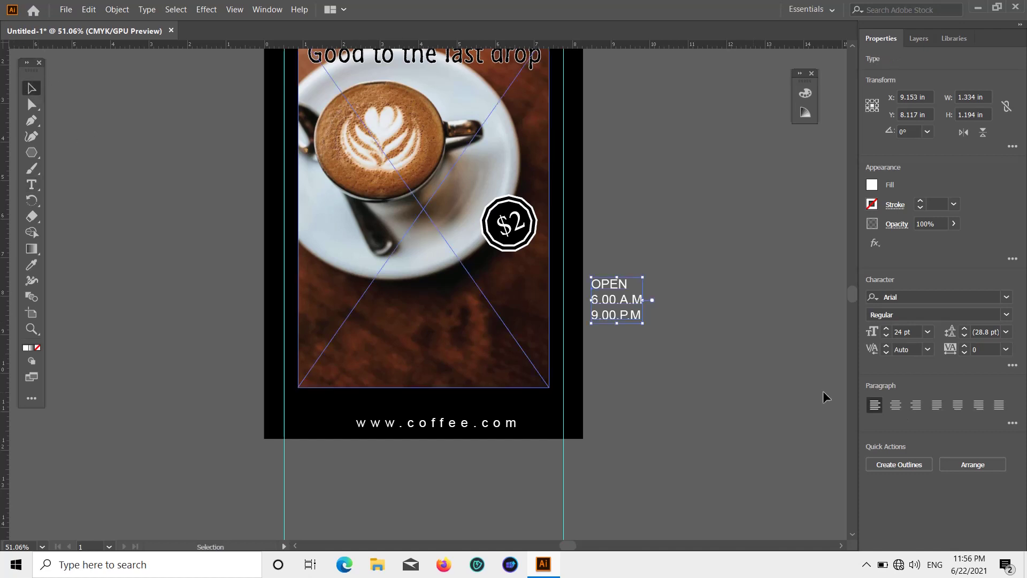
left_click(894, 405)
mouse_move(597, 306)
left_mouse_down()
mouse_move(422, 316)
mouse_move(424, 332)
mouse_move(415, 293)
left_mouse_up()
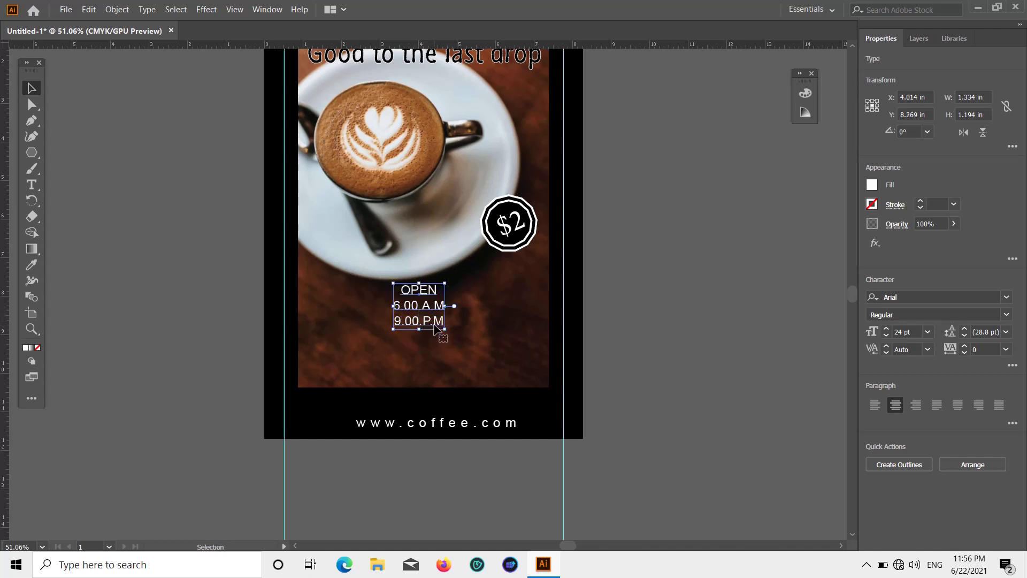
- Set all three opening-hours lines in Monotype Corsiva at 48 pt
double_click(439, 323)
left_click_drag(439, 322, 400, 288)
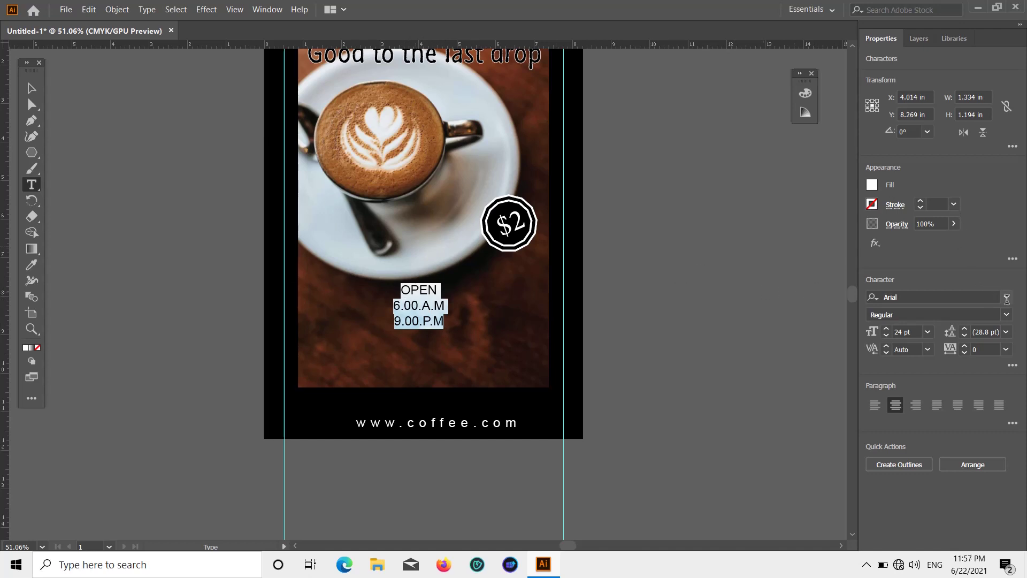
left_click(1006, 297)
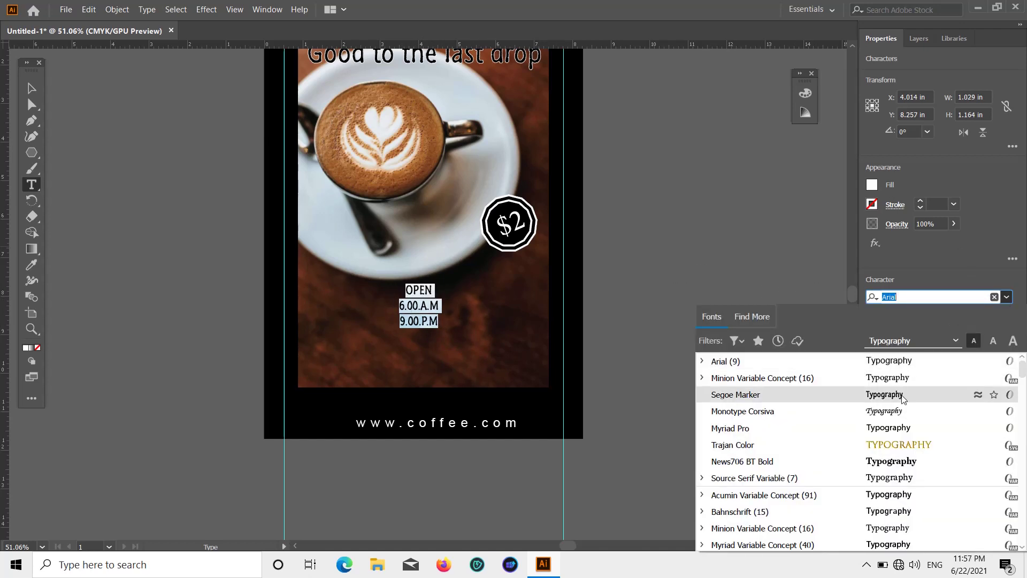
left_click(904, 413)
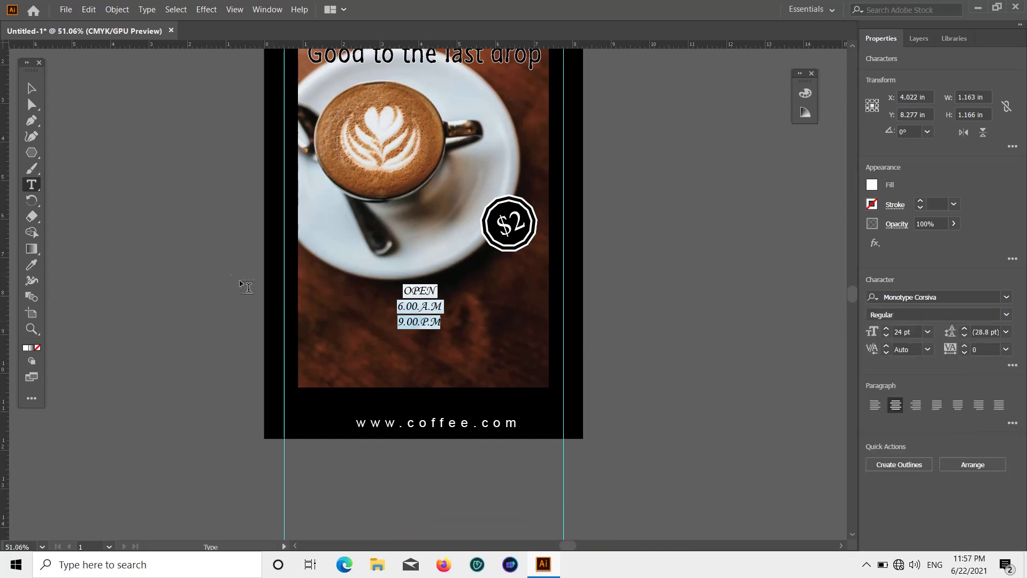
left_click(928, 331)
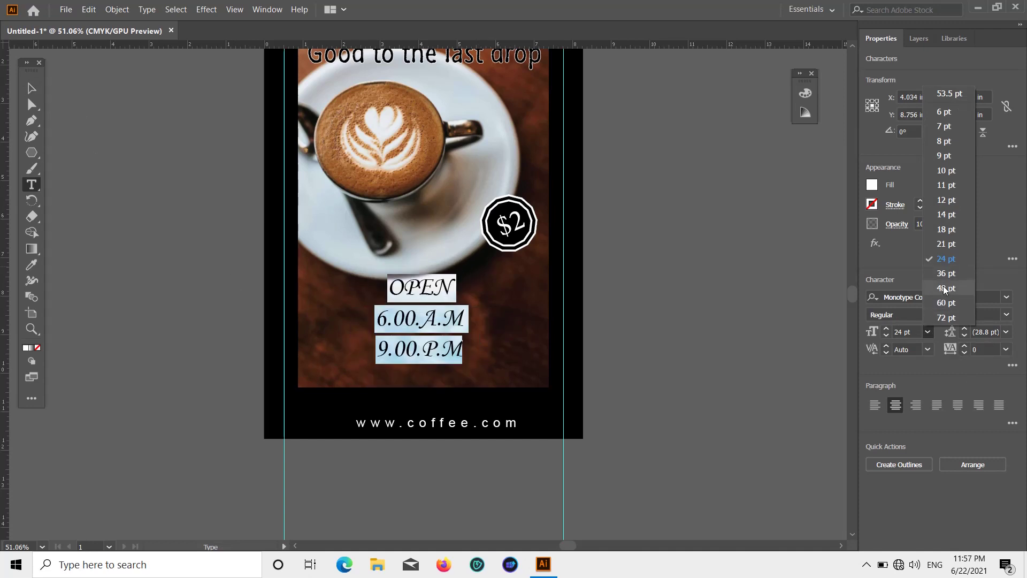
left_click(945, 289)
left_click(31, 88)
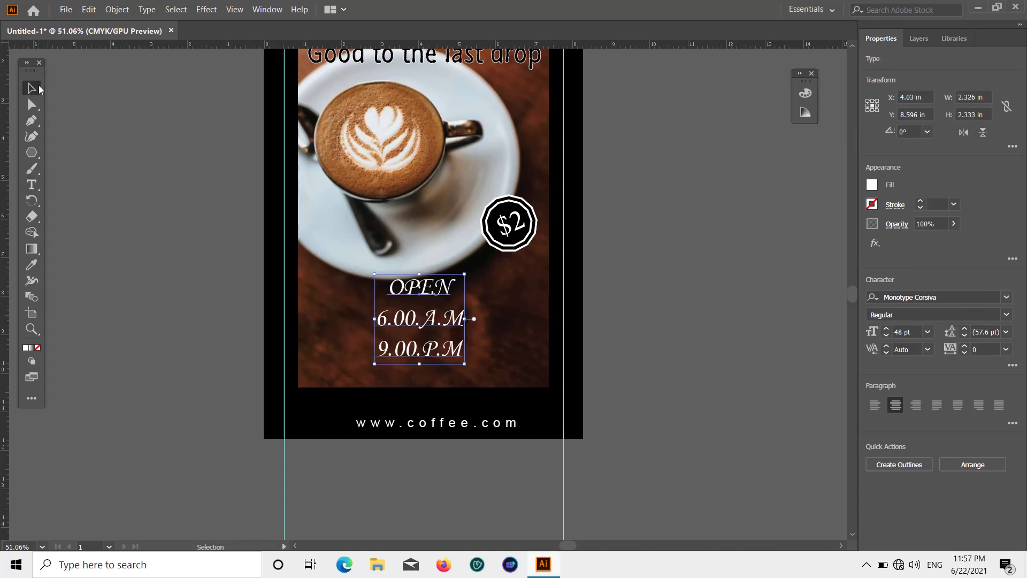
- Move the hours text block onto the photo's lower-left area below the cup
scroll(488, 298, "up", 1)
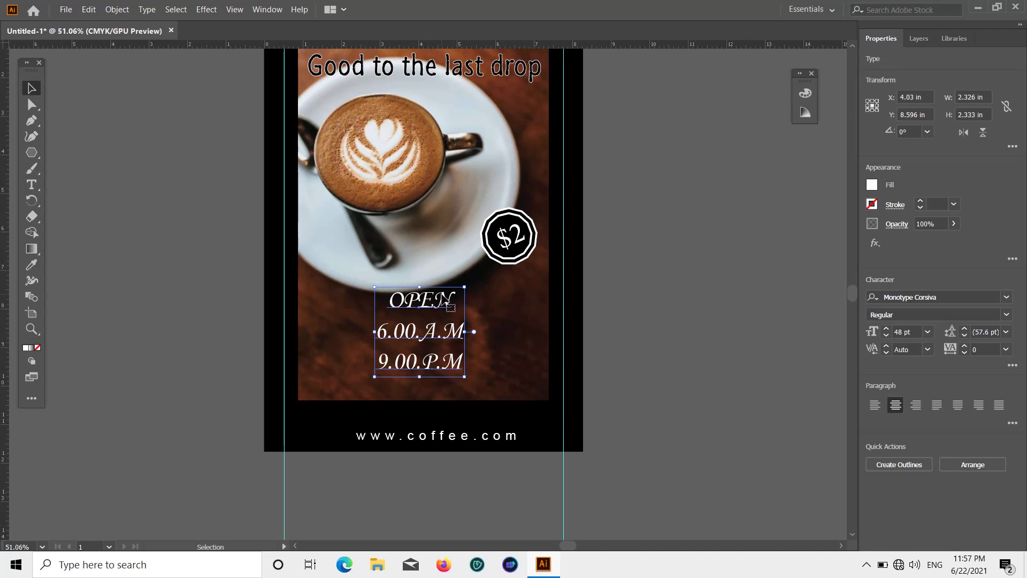
left_click_drag(446, 304, 450, 304)
left_click(701, 321)
scroll(696, 327, "down", 2)
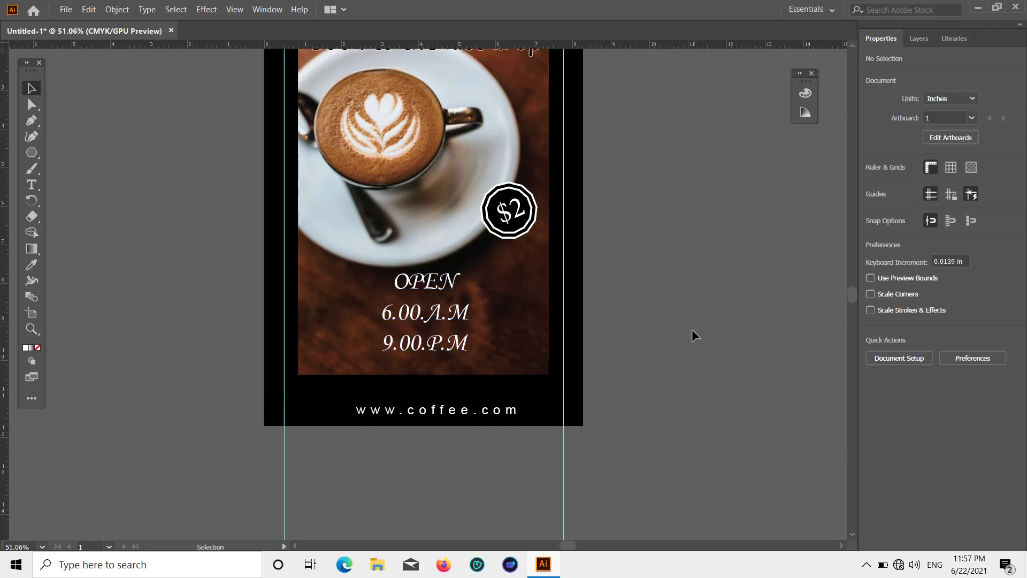
scroll(690, 333, "up", 4)
scroll(686, 334, "down", 2)
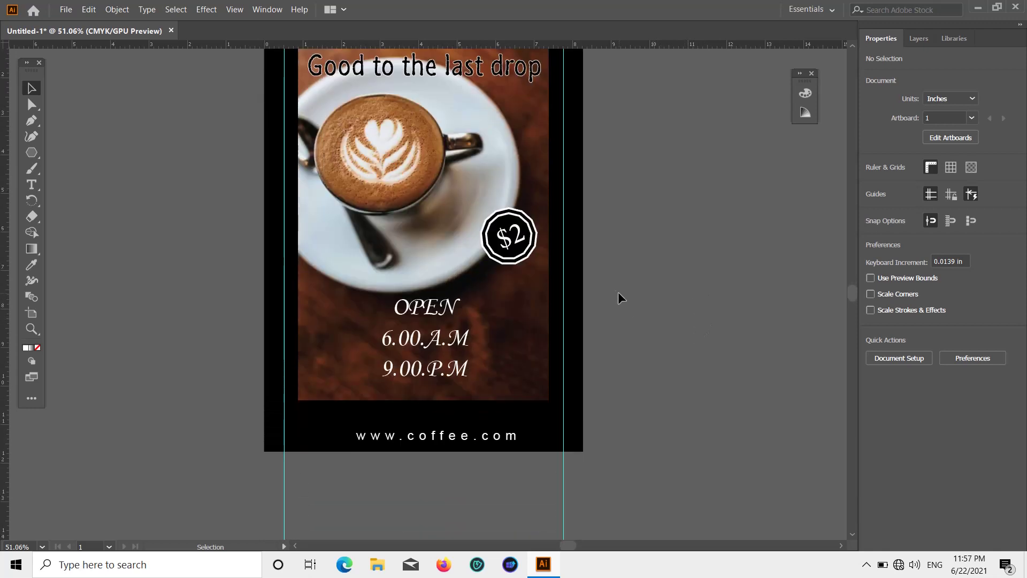
left_click_drag(415, 343, 341, 339)
left_click(637, 327)
scroll(637, 326, "down", 2)
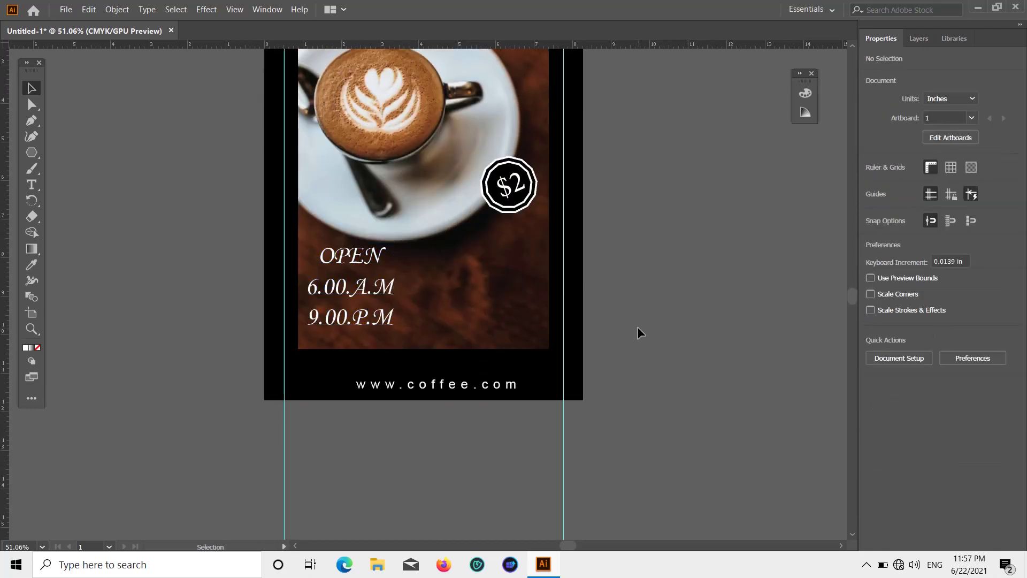
scroll(637, 326, "up", 2)
left_click(32, 185)
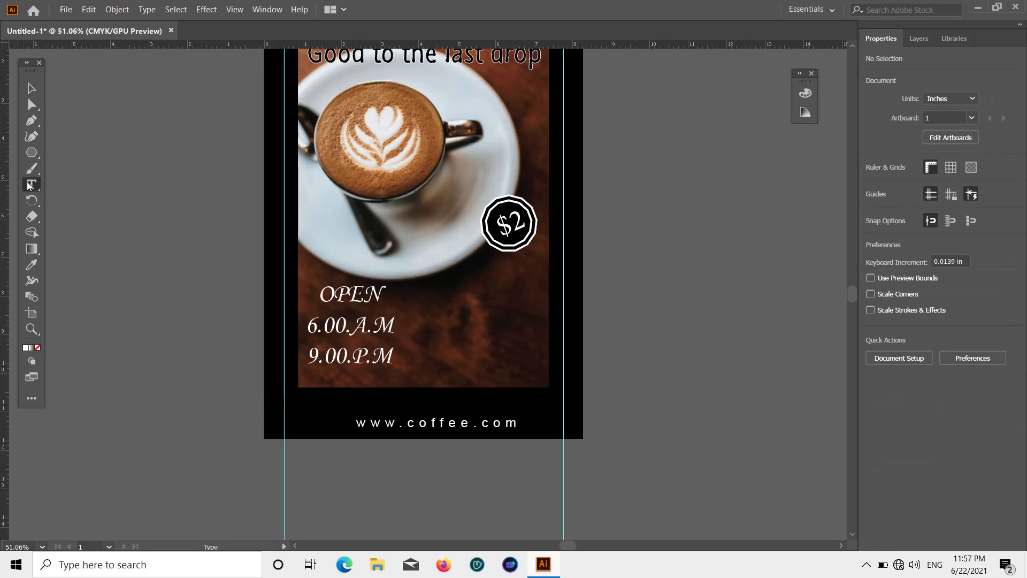
- Add a 'CONTACT US' heading beside the artboard and make its fill white
left_click(608, 280)
key("BackSpace")
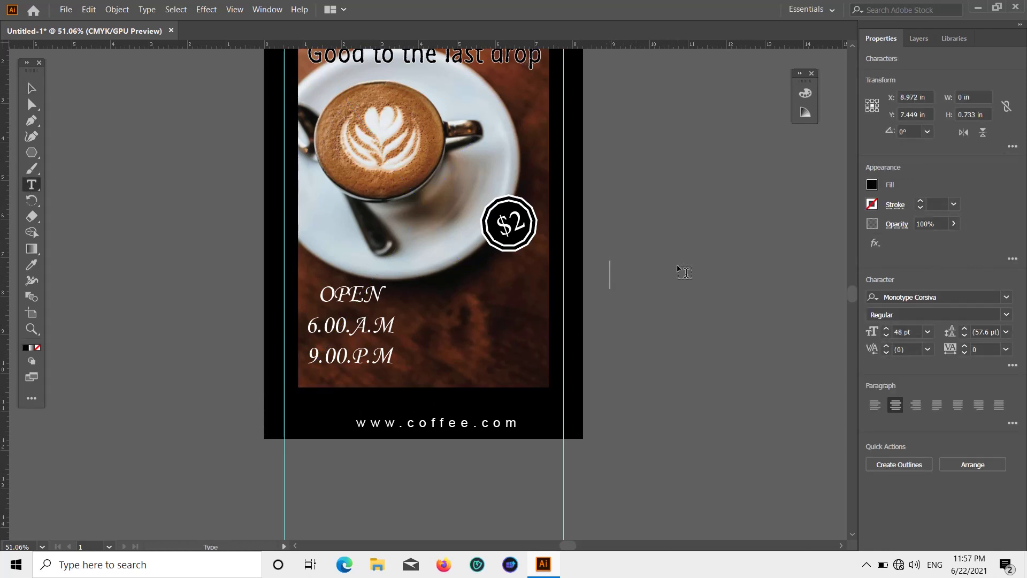
type("CONTACT ")
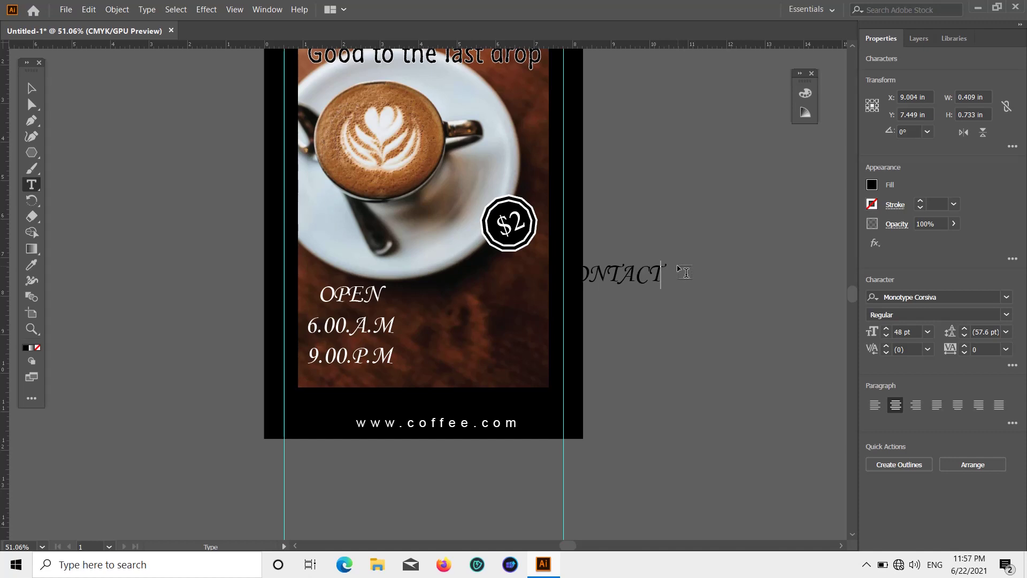
type("US")
key("Escape")
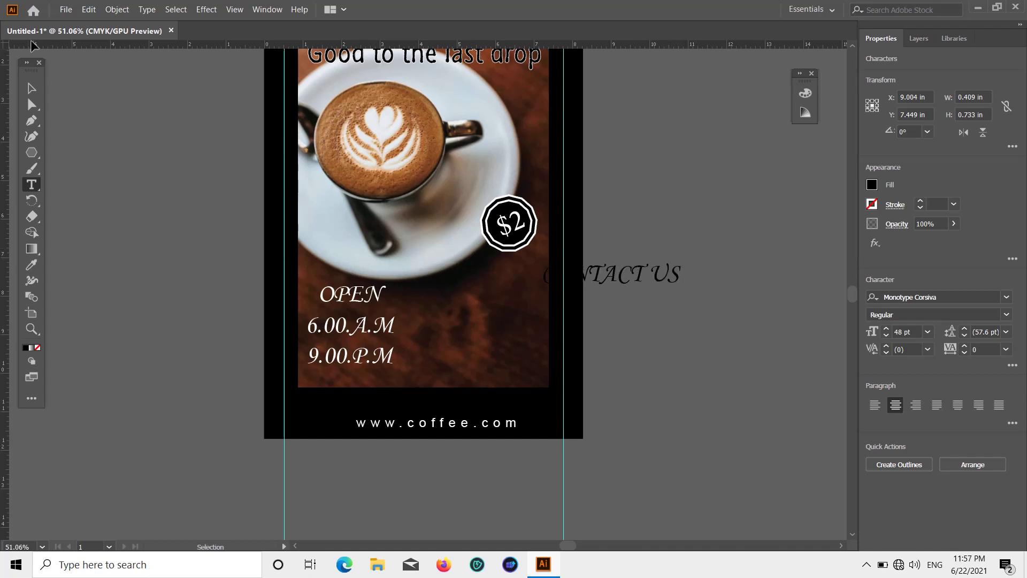
left_click(39, 88)
left_click(872, 185)
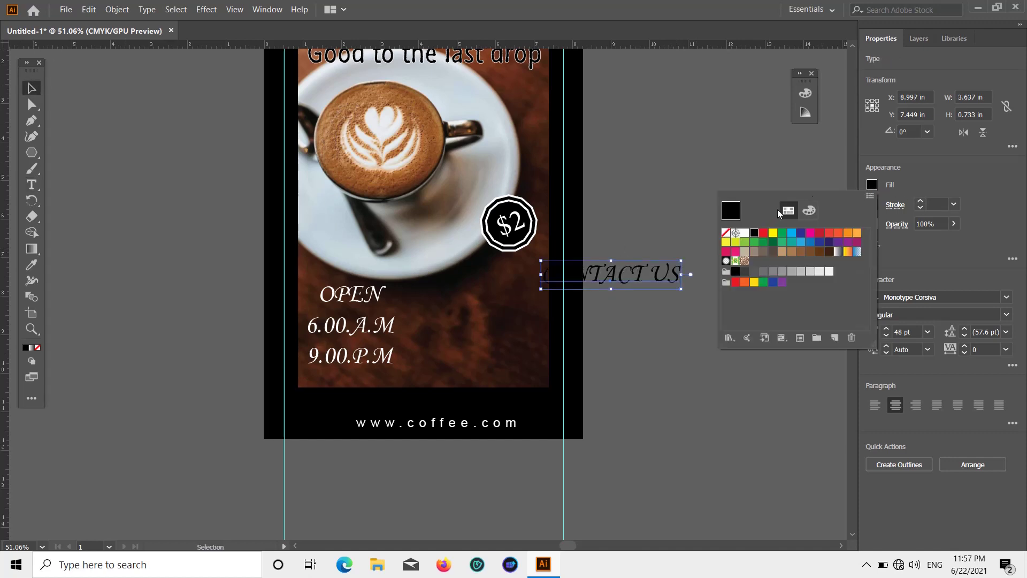
left_click(745, 234)
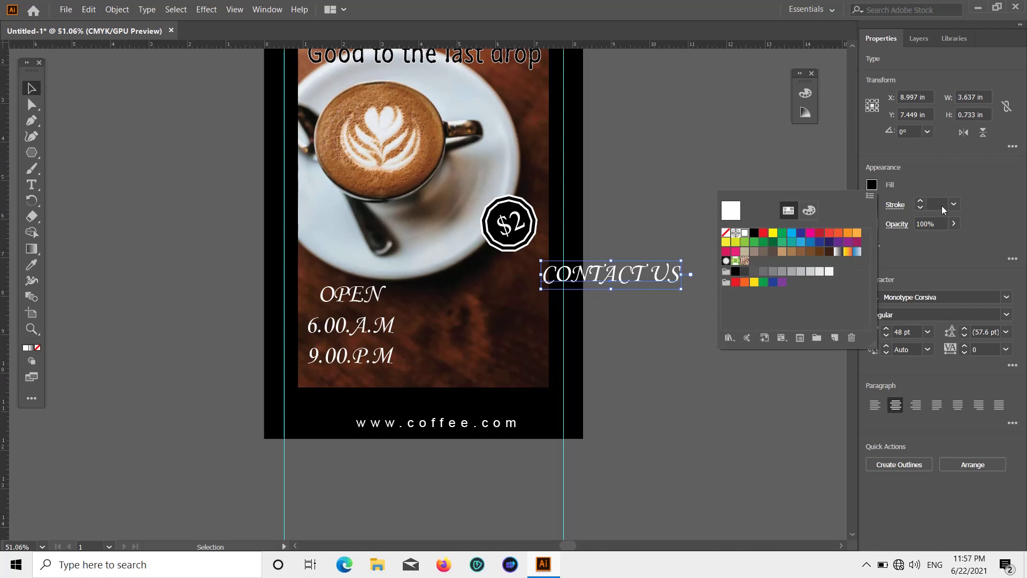
- Add two phone-number lines beneath the CONTACT US heading
double_click(678, 276)
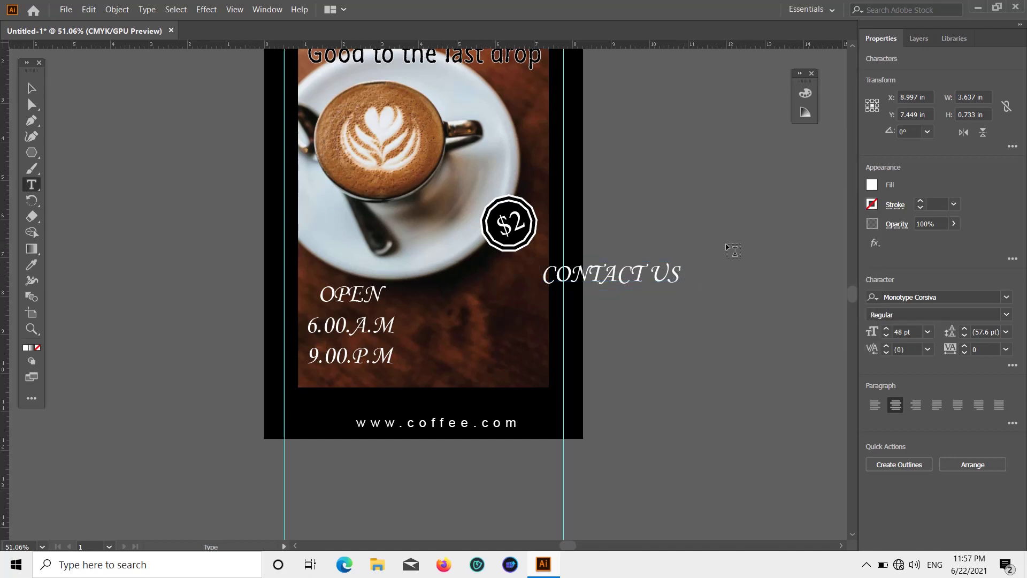
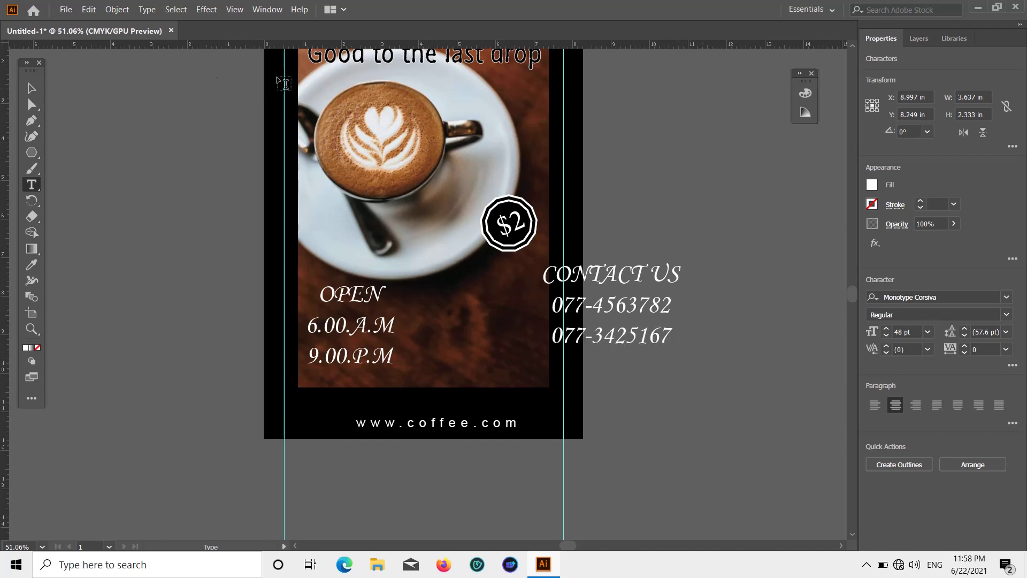
left_click(37, 88)
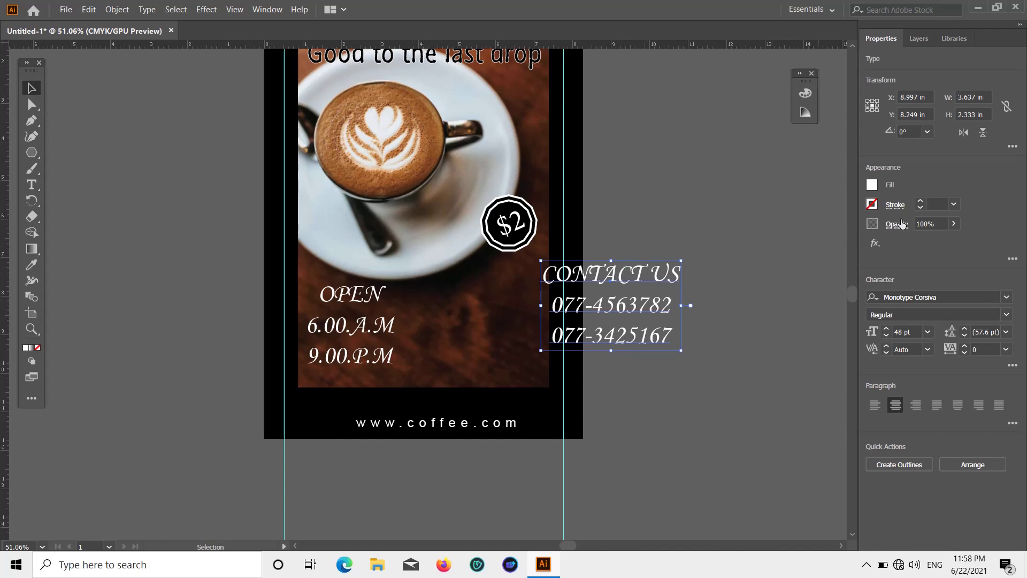
- Set the contact block in Segoe Marker, halve its size, and place it at the photo's lower right
left_click(1006, 298)
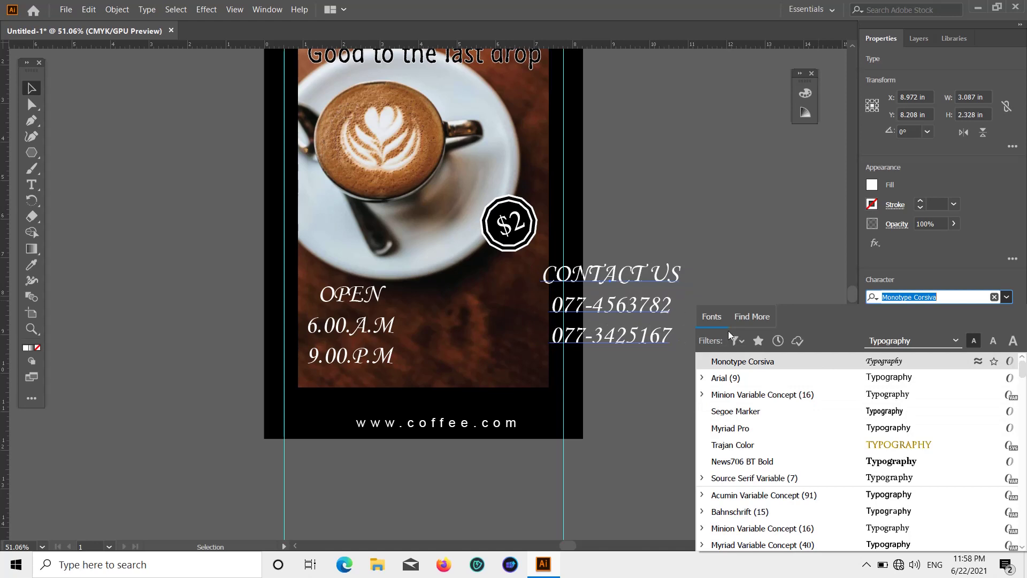
left_click(913, 412)
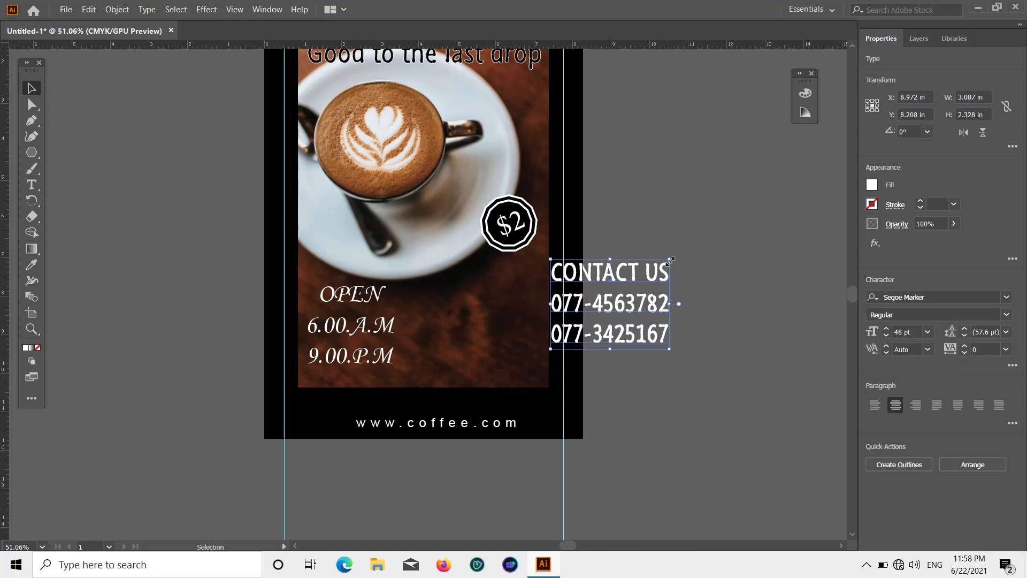
mouse_move(671, 259)
left_mouse_down()
mouse_move(527, 368)
mouse_move(551, 395)
mouse_move(539, 361)
mouse_move(554, 382)
mouse_move(560, 364)
left_mouse_up()
left_click(607, 306)
left_click(614, 358)
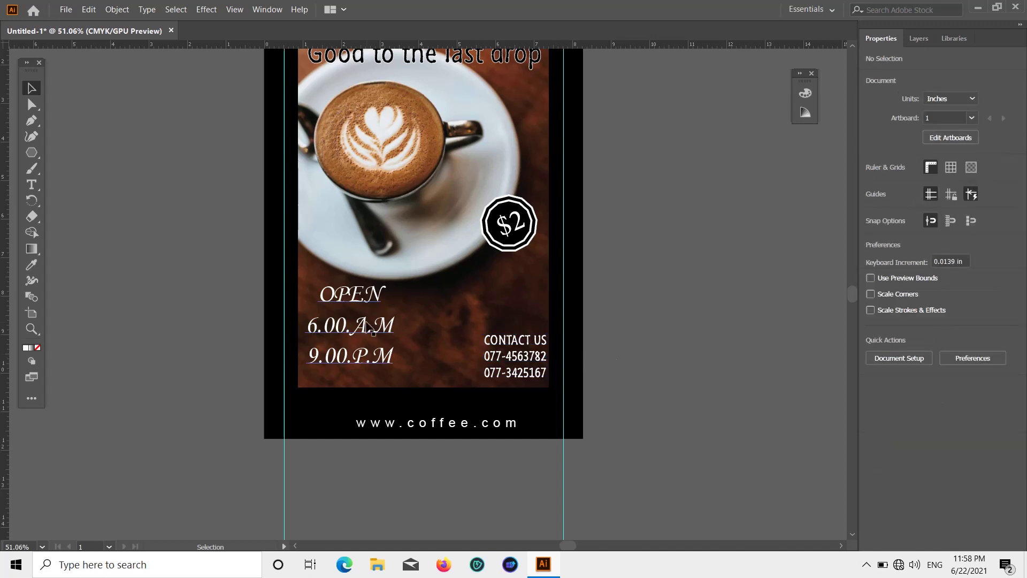
- Shift the hours text rightward so it sits beside the contact block
left_click_drag(393, 332, 466, 347)
left_click(723, 333)
scroll(723, 333, "down", 2)
scroll(706, 339, "up", 3)
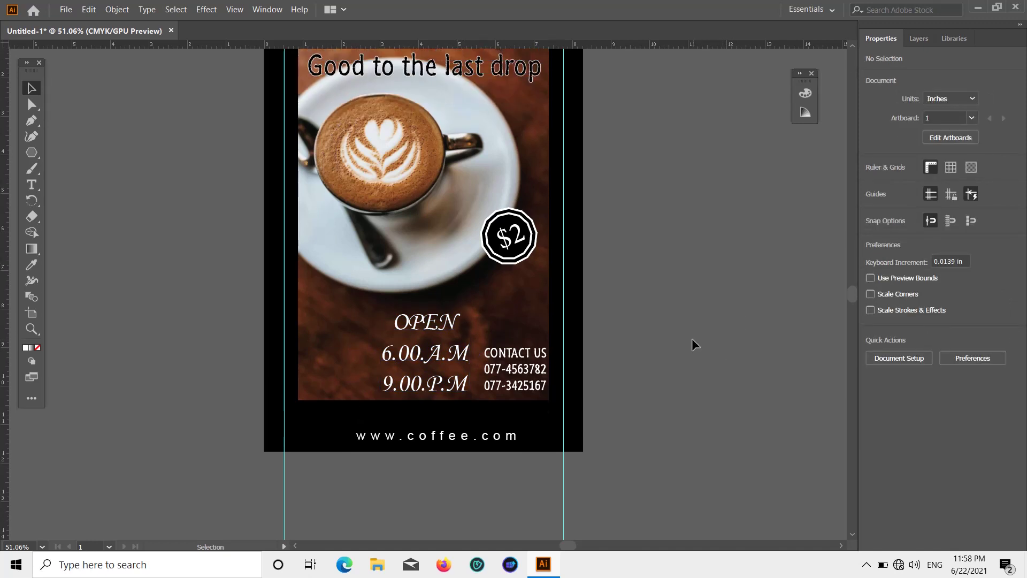
scroll(668, 332, "up", 3)
scroll(615, 321, "up", 2)
scroll(580, 320, "down", 1)
scroll(581, 319, "down", 2)
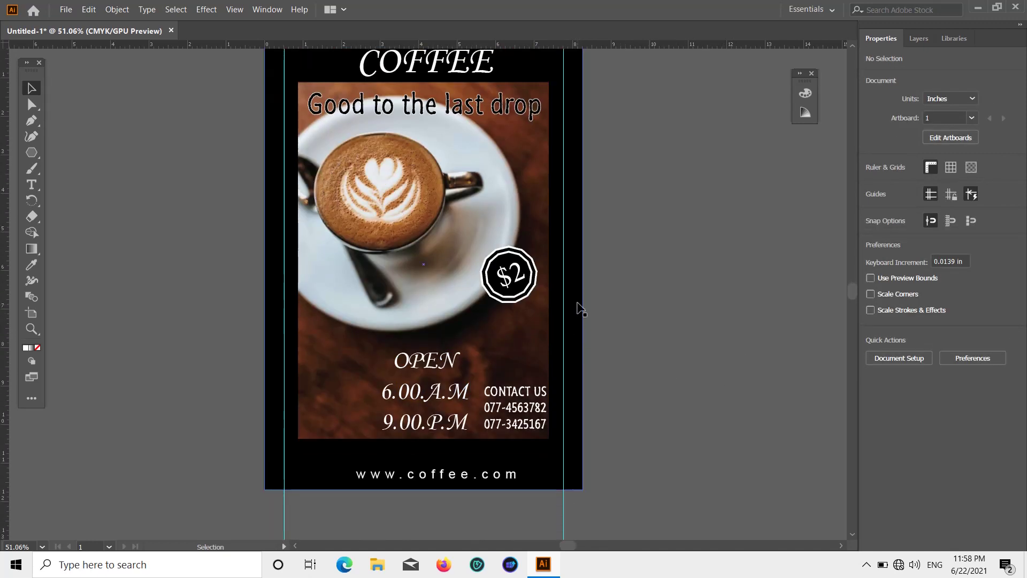
- Place the Facebook icon from Desktop > images just left of the flyer
left_click(65, 9)
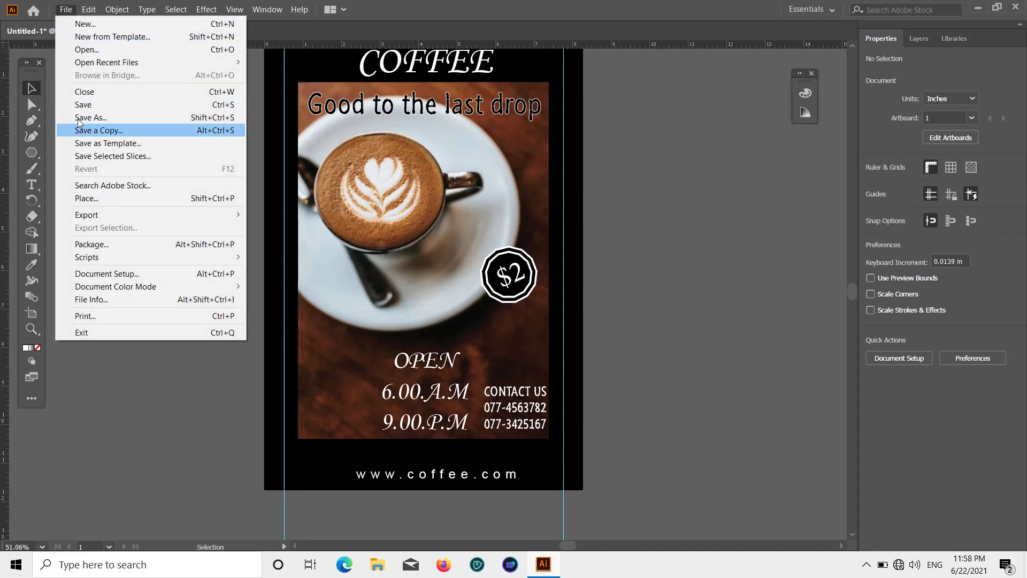
left_click(98, 198)
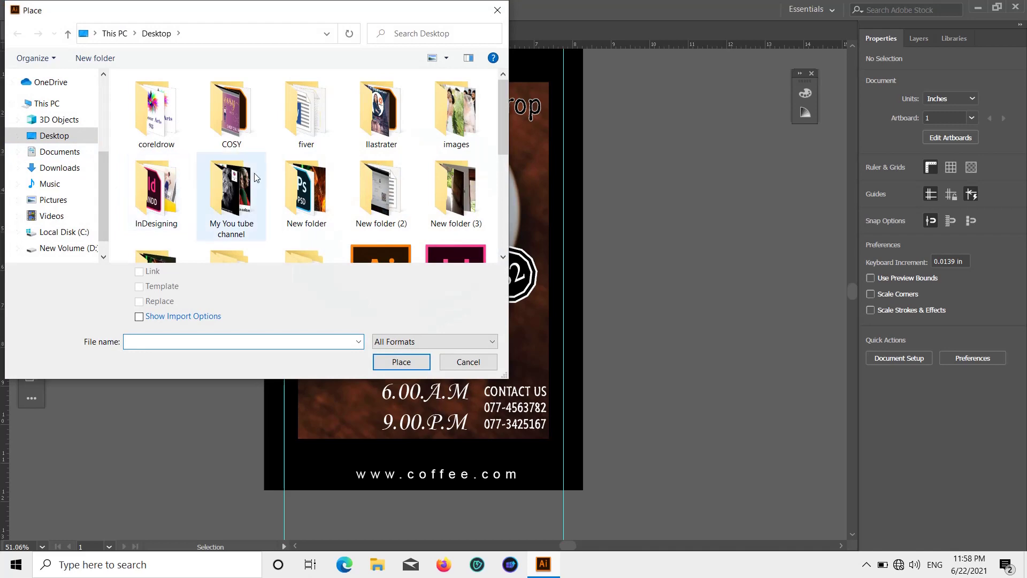
scroll(304, 155, "down", 2)
scroll(233, 178, "up", 2)
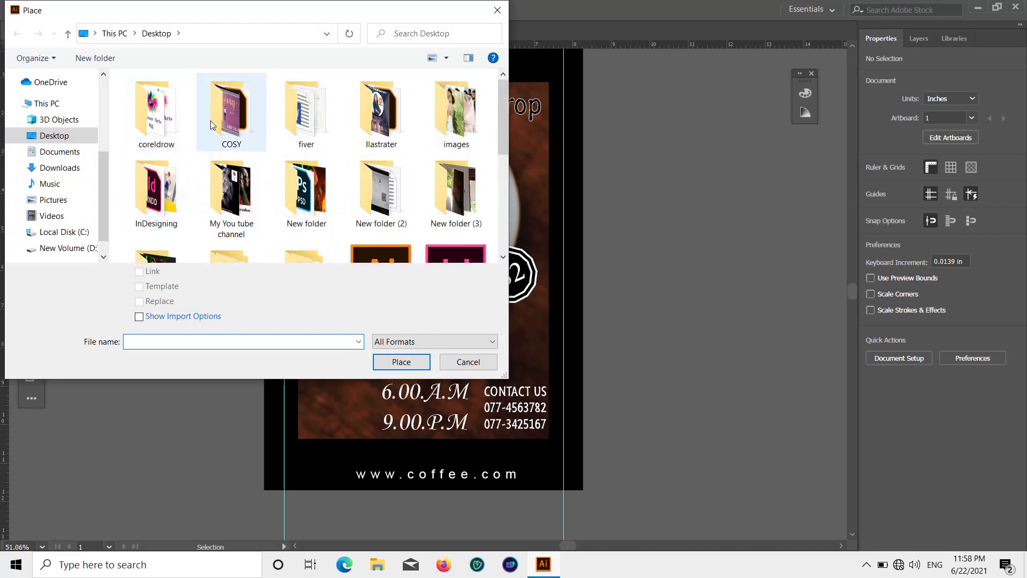
scroll(204, 191, "down", 3)
scroll(209, 161, "down", 2)
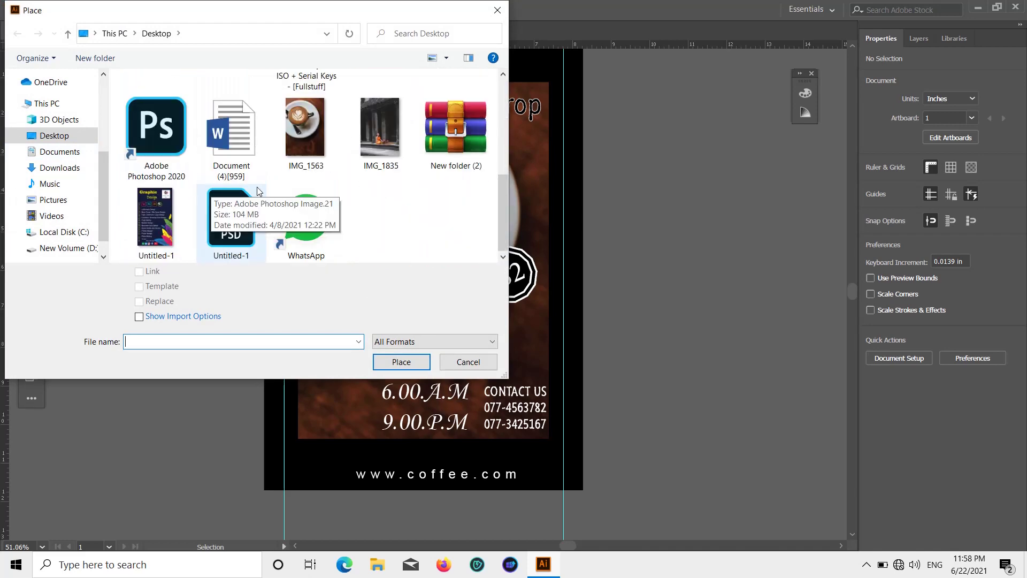
scroll(214, 161, "up", 2)
scroll(56, 99, "up", 2)
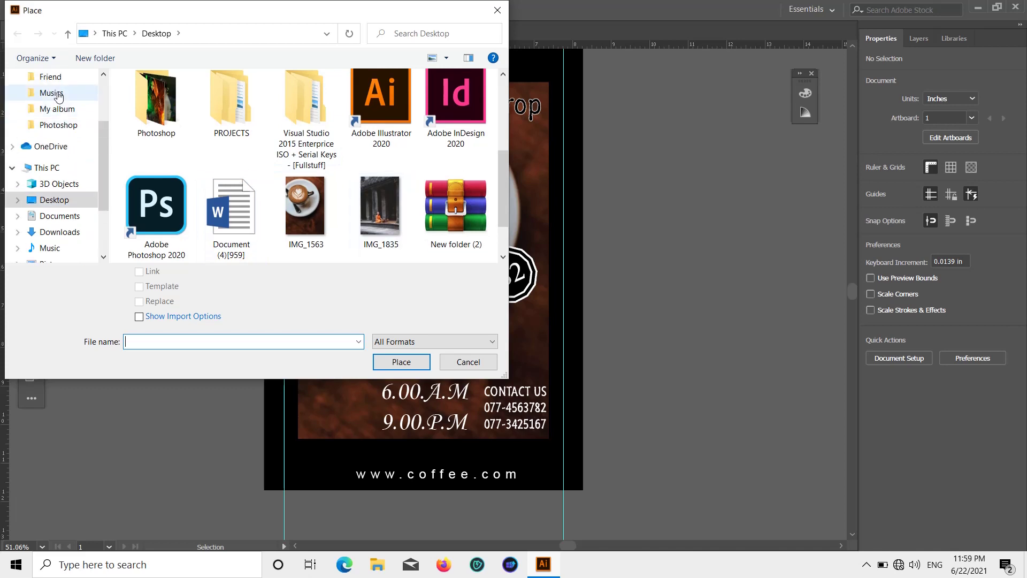
scroll(56, 101, "up", 1)
scroll(59, 101, "up", 1)
left_click(59, 102)
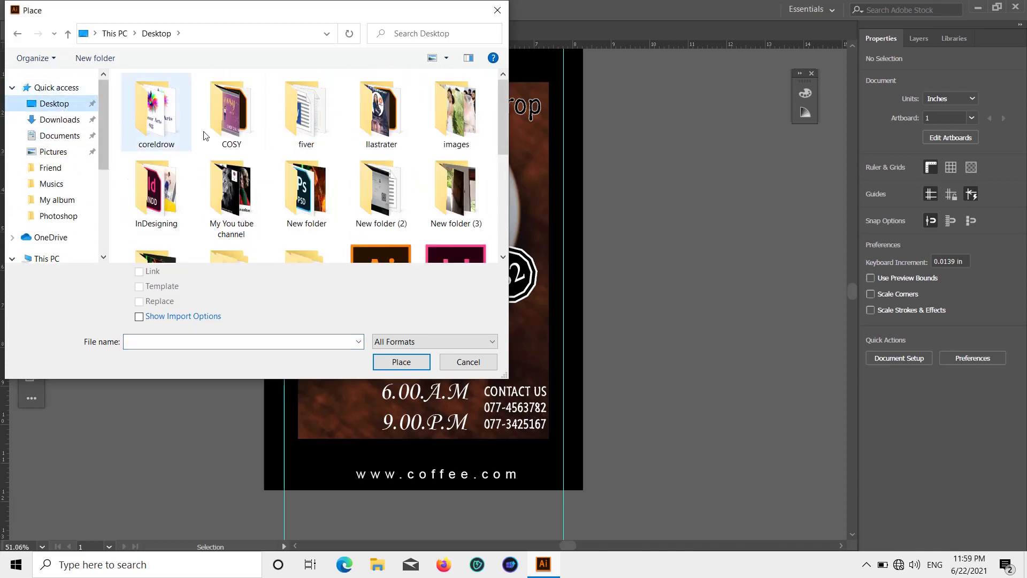
scroll(266, 152, "down", 1)
scroll(219, 151, "down", 1)
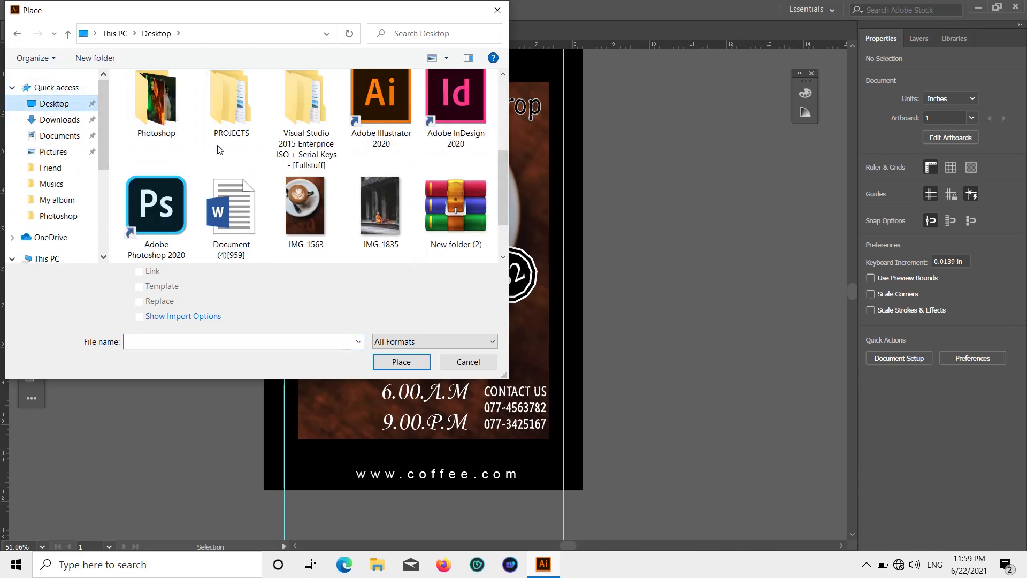
scroll(267, 158, "down", 1)
scroll(287, 162, "up", 1)
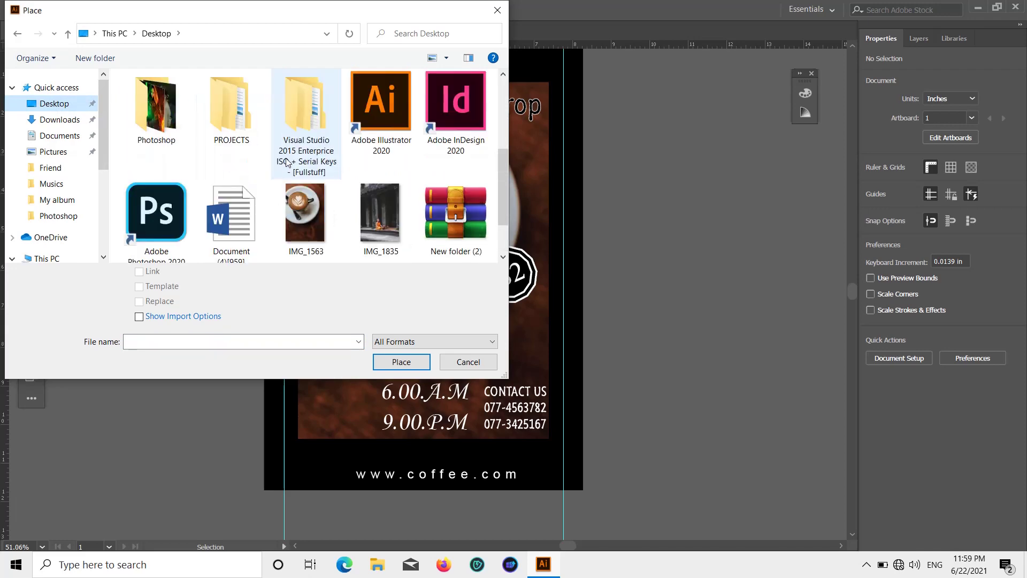
scroll(287, 160, "up", 1)
scroll(286, 159, "up", 1)
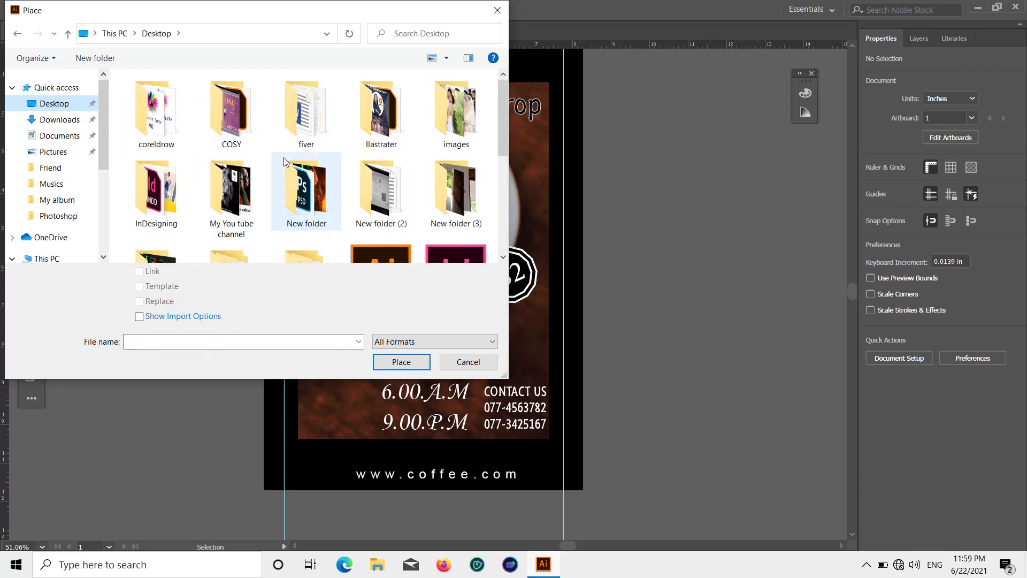
double_click(442, 111)
scroll(401, 121, "down", 1)
scroll(361, 126, "down", 1)
scroll(321, 132, "down", 2)
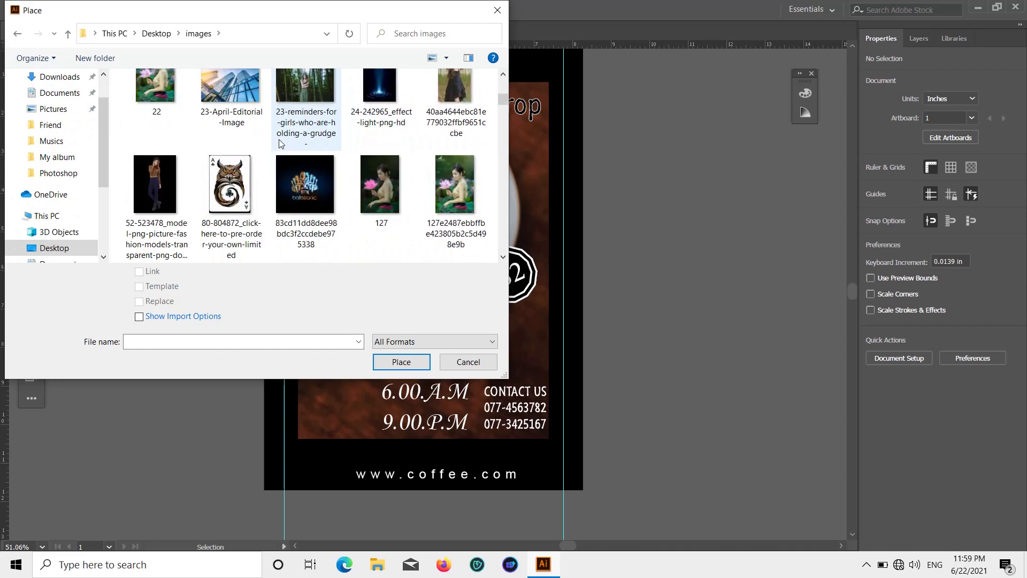
scroll(281, 138, "down", 1)
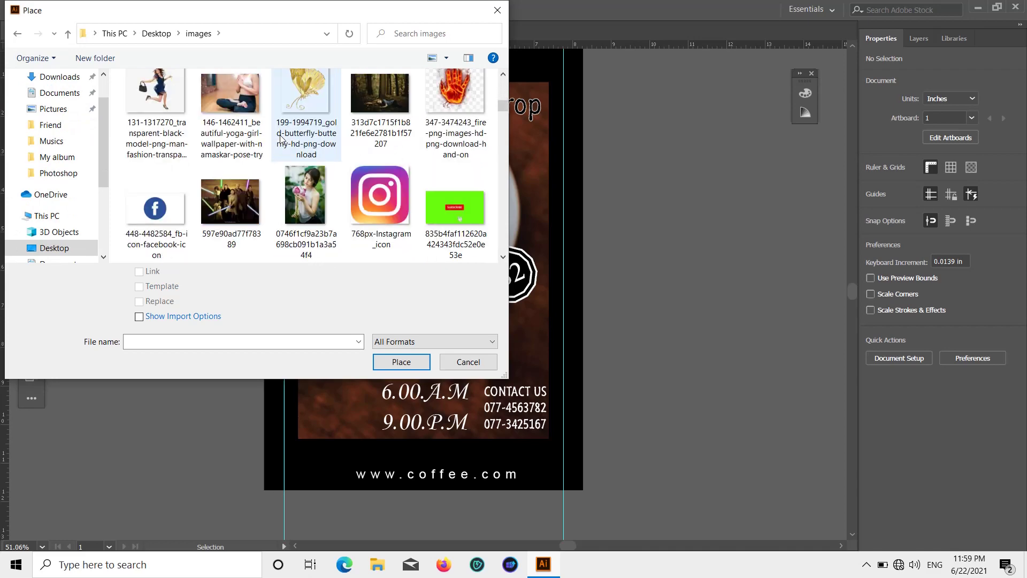
double_click(159, 208)
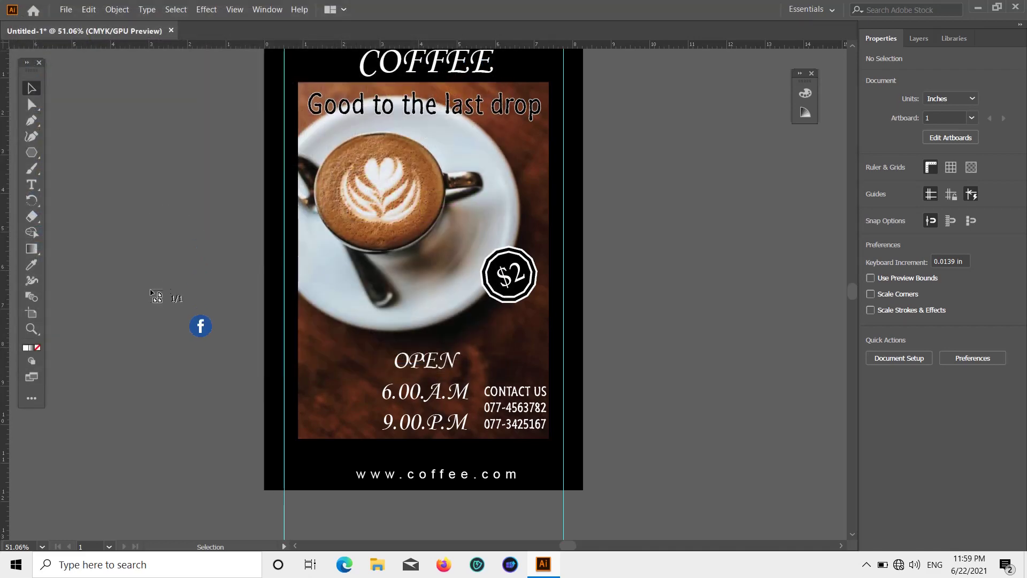
left_click(151, 292)
left_click(199, 270)
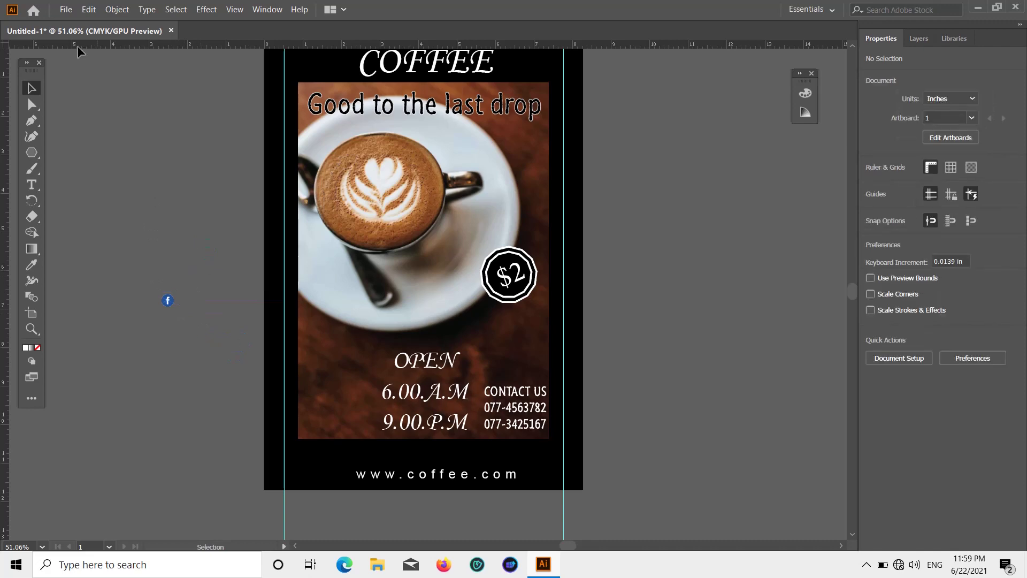
- Place the Instagram icon next to the Facebook icon
left_click(65, 9)
left_click(83, 198)
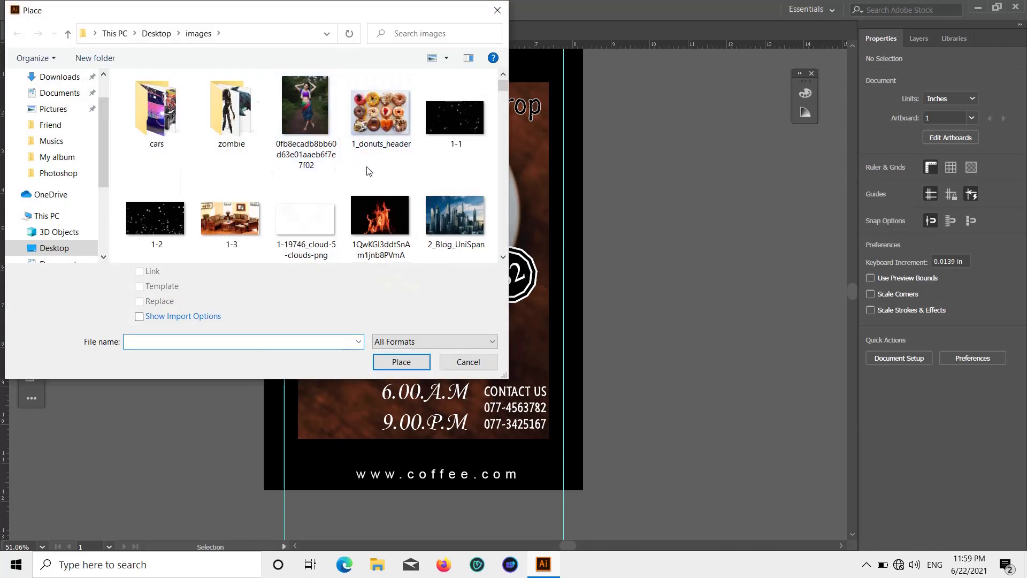
scroll(370, 161, "down", 3)
scroll(369, 160, "down", 3)
scroll(375, 145, "down", 3)
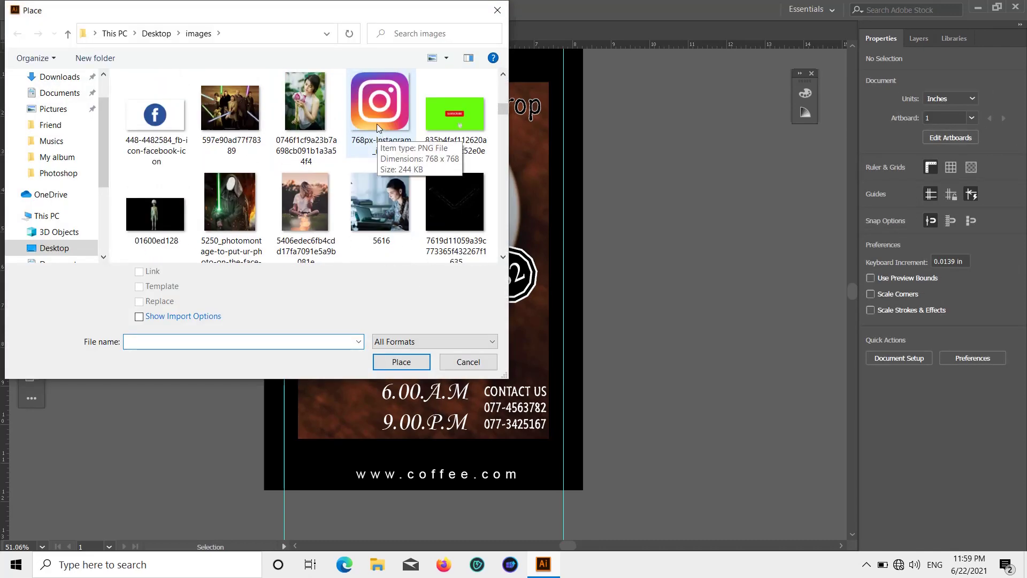
double_click(377, 128)
left_click_drag(184, 282, 230, 327)
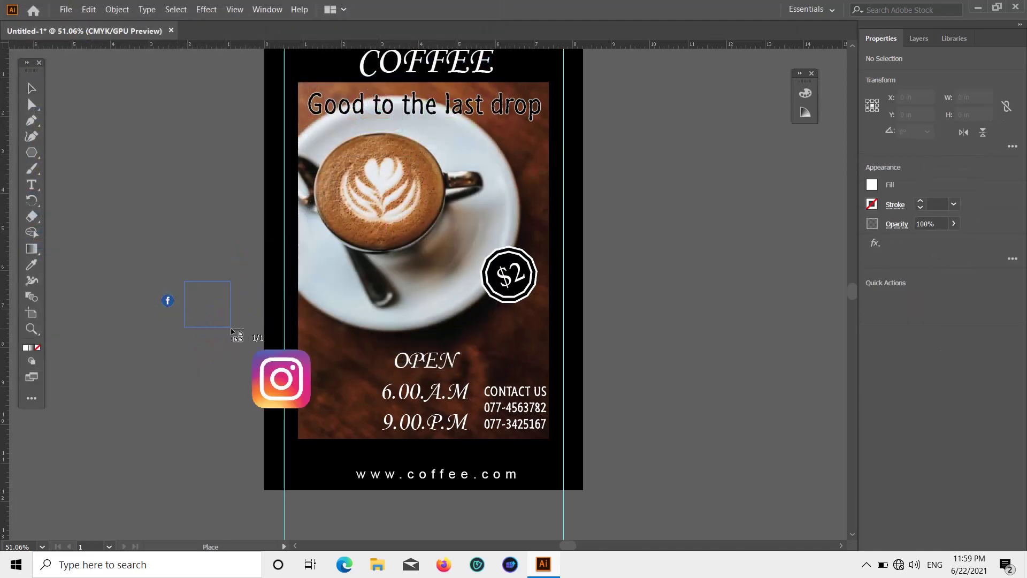
left_click(182, 380)
- Place the Twitter icon image beside the flyer alongside the other icons
left_click(65, 10)
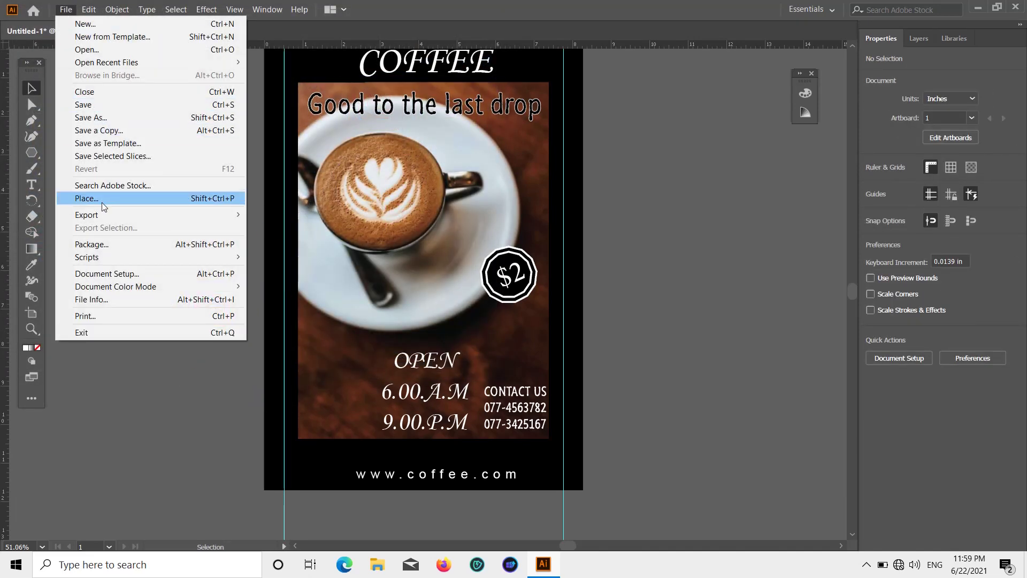
left_click(86, 198)
scroll(393, 168, "down", 3)
scroll(395, 166, "down", 3)
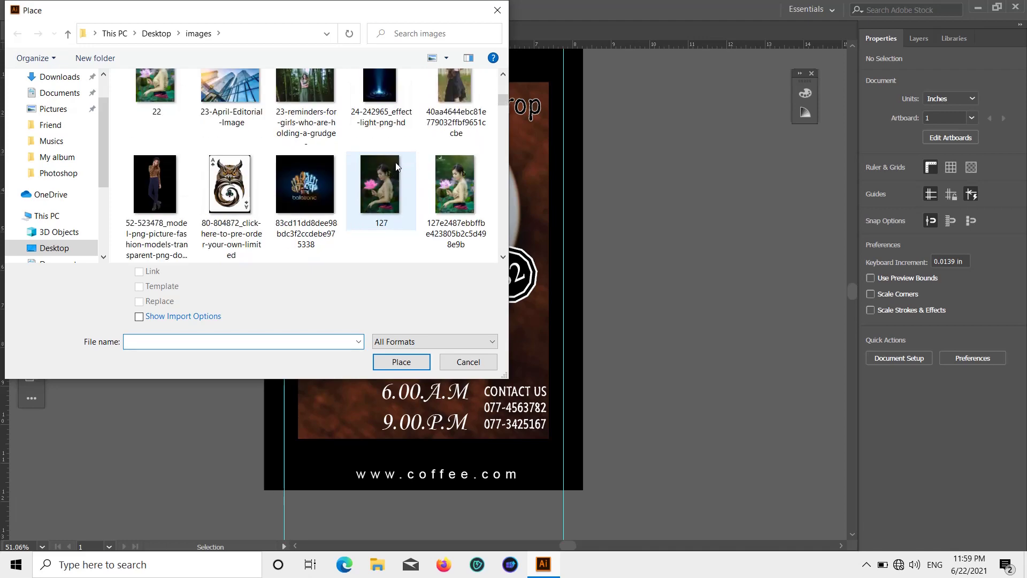
scroll(396, 167, "down", 3)
scroll(396, 167, "down", 3)
scroll(396, 166, "down", 3)
scroll(395, 167, "down", 3)
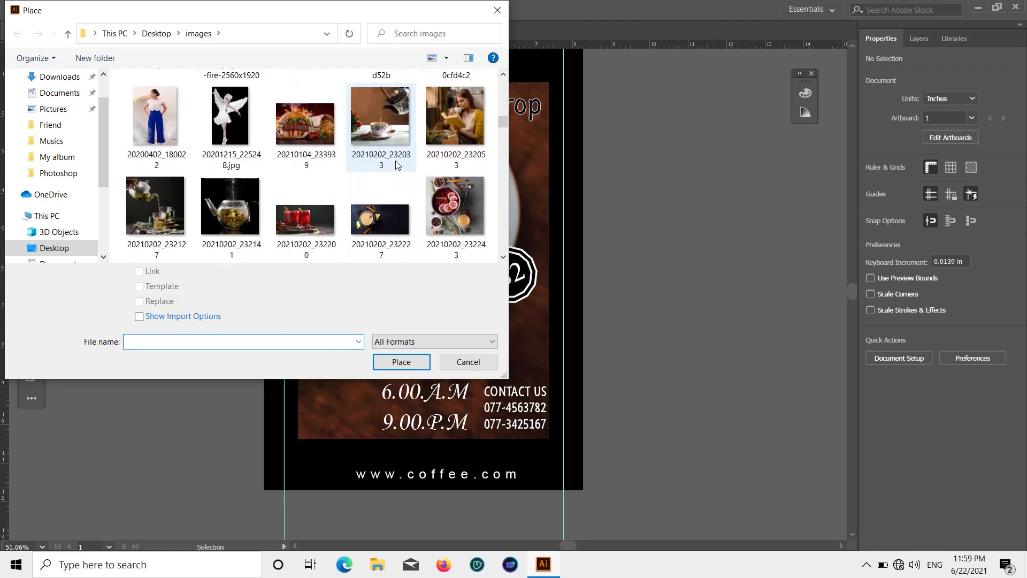
scroll(397, 164, "down", 3)
scroll(397, 165, "down", 3)
scroll(397, 165, "down", 3)
scroll(397, 165, "down", 2)
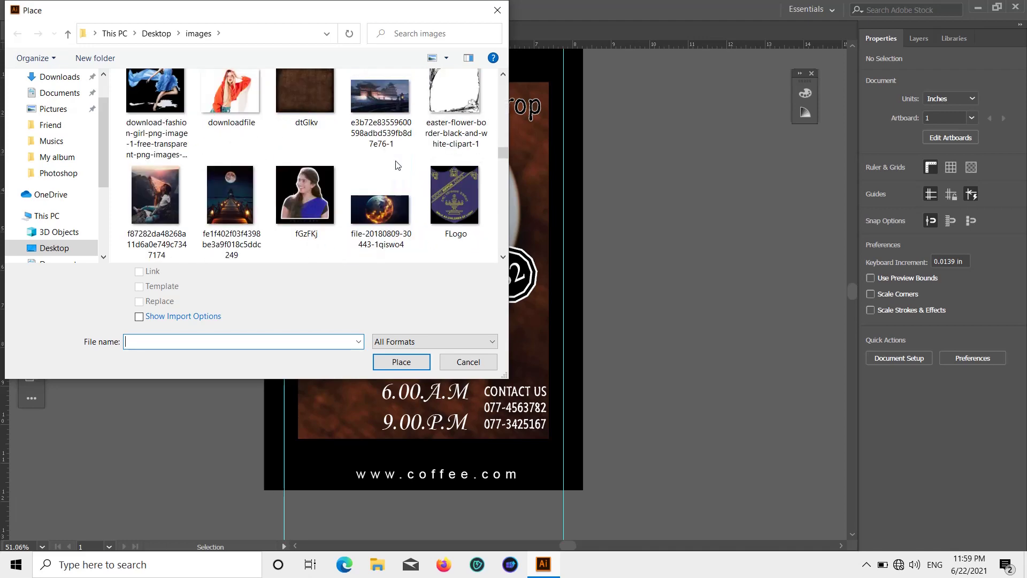
scroll(397, 165, "down", 3)
scroll(397, 165, "down", 2)
scroll(385, 163, "down", 2)
scroll(372, 162, "up", 1)
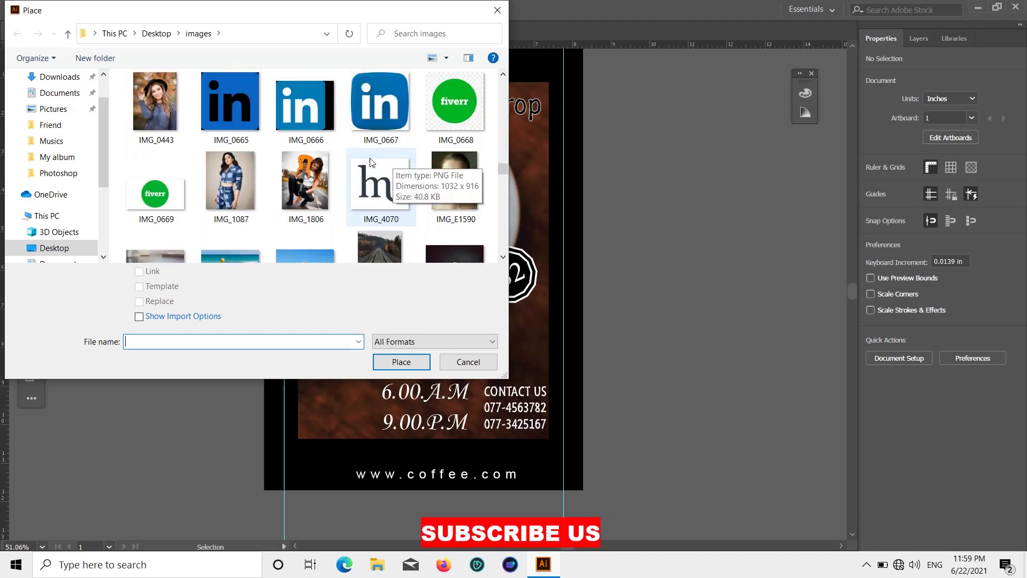
scroll(370, 163, "down", 3)
scroll(370, 162, "down", 3)
scroll(370, 162, "down", 2)
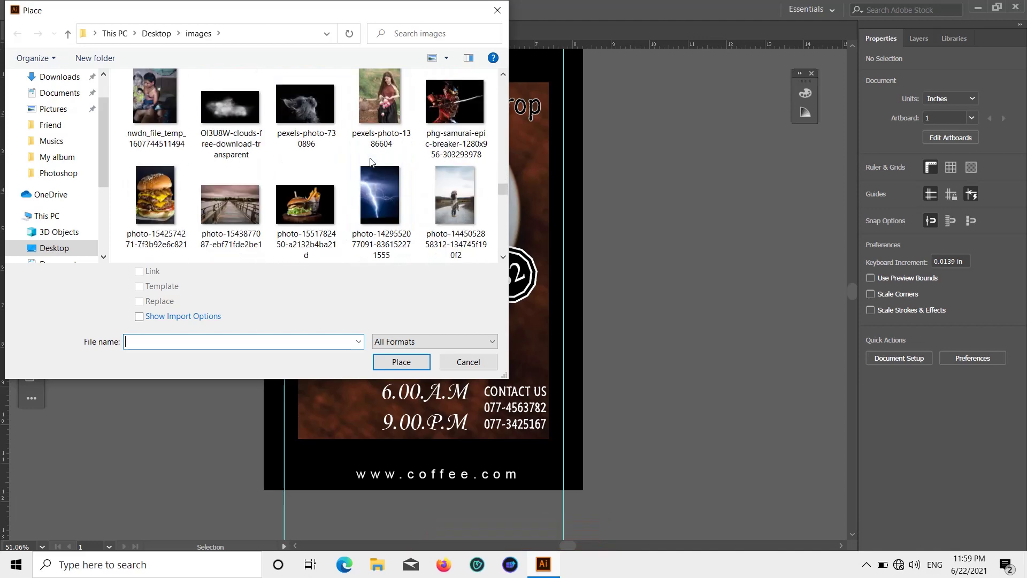
scroll(370, 162, "down", 2)
scroll(370, 161, "down", 2)
scroll(370, 160, "down", 2)
scroll(370, 160, "down", 2)
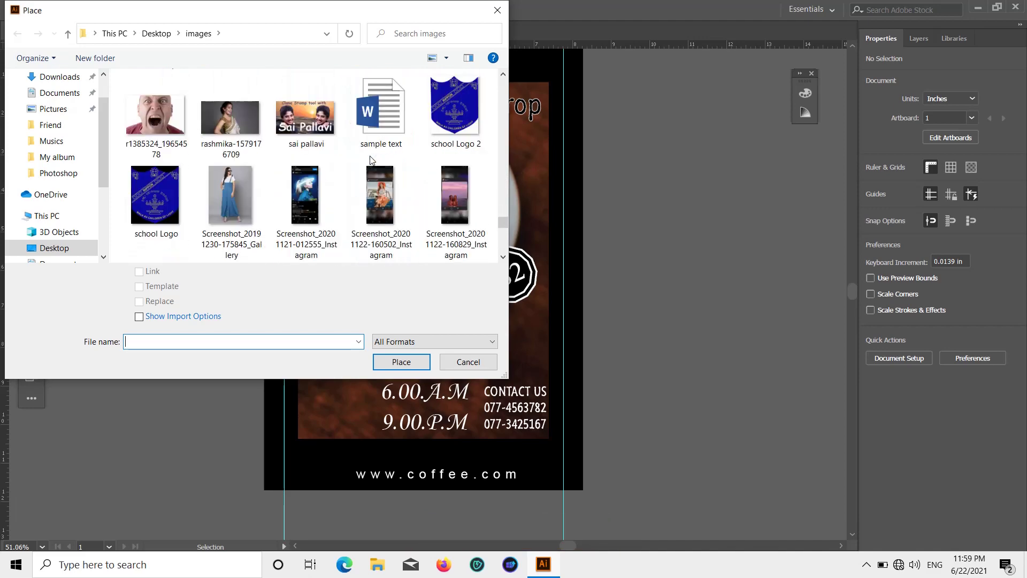
scroll(370, 159, "down", 2)
scroll(370, 158, "down", 2)
scroll(369, 158, "down", 2)
scroll(368, 157, "up", 1)
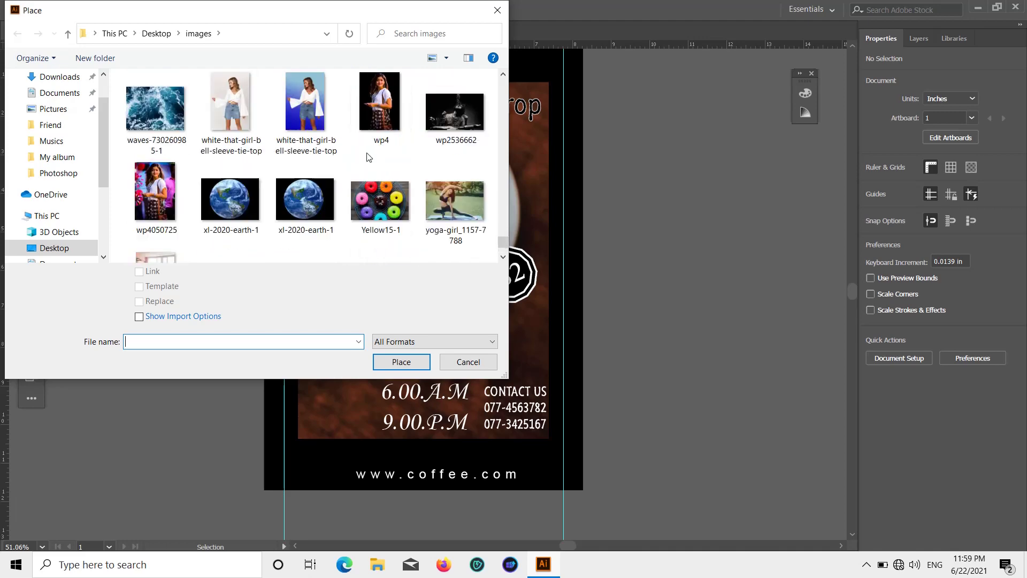
scroll(368, 157, "up", 3)
double_click(229, 200)
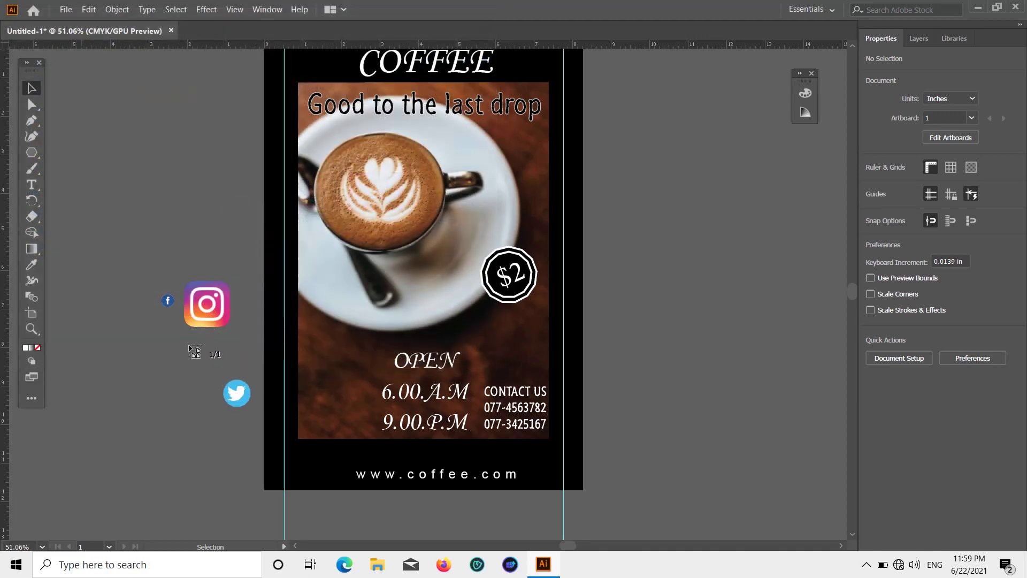
left_click_drag(191, 348, 203, 363)
- Start a new text line just below the flyer and type the street address
left_click(242, 365)
scroll(242, 365, "down", 2)
scroll(449, 364, "down", 1)
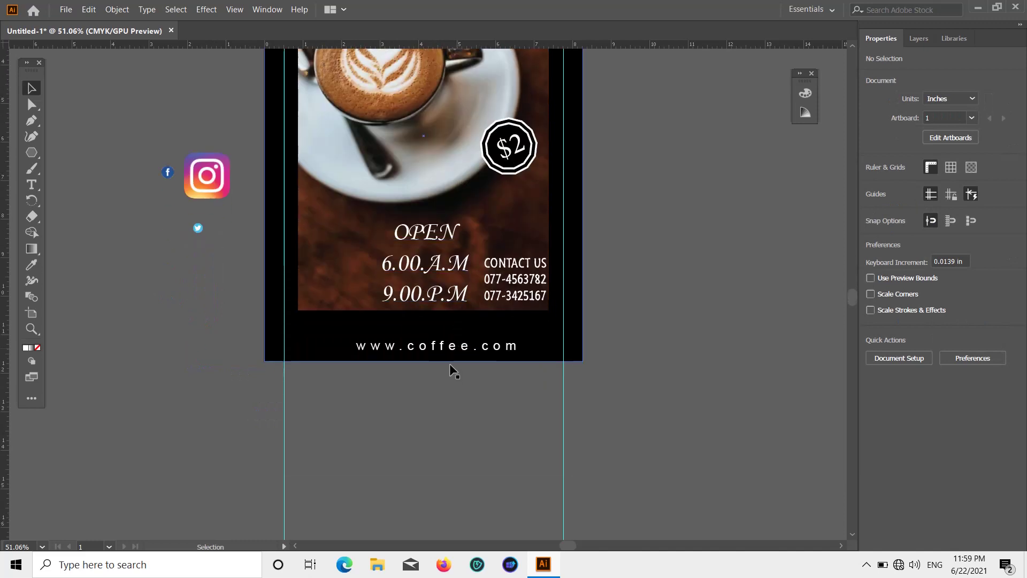
scroll(468, 405, "down", 1)
scroll(464, 368, "up", 2)
scroll(465, 368, "down", 1)
scroll(448, 351, "down", 1)
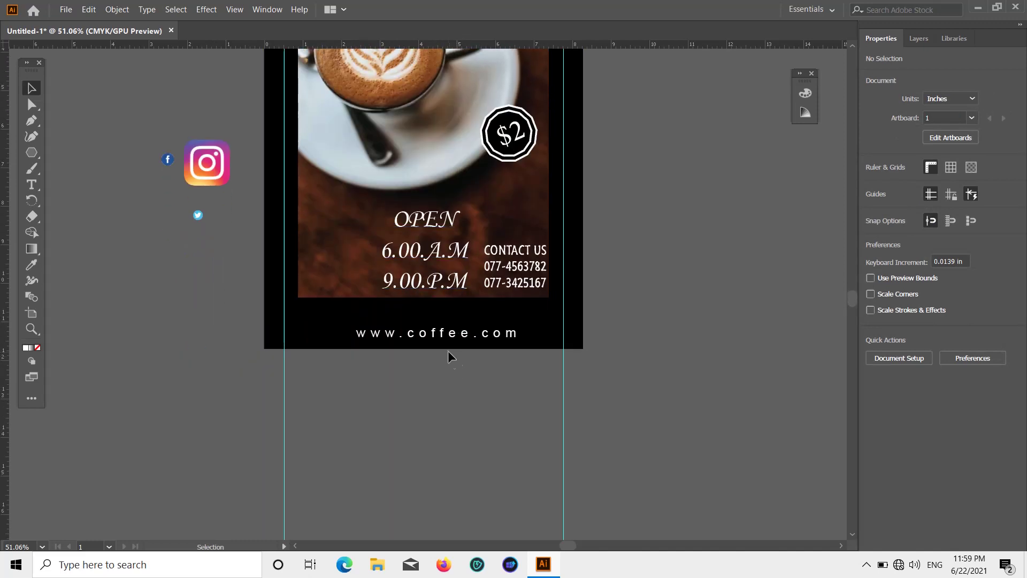
left_click(32, 184)
scroll(329, 336, "down", 2)
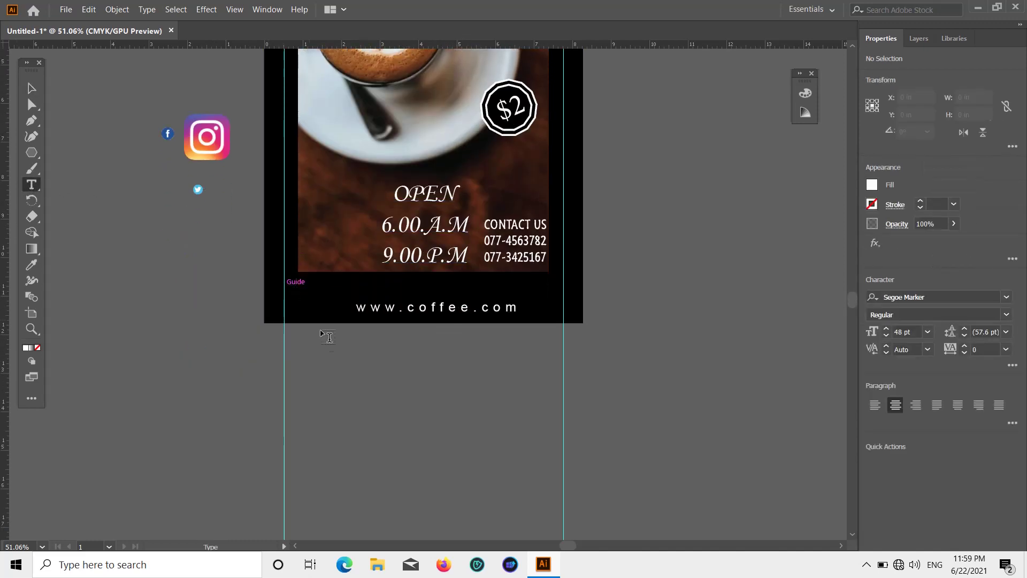
left_click(309, 362)
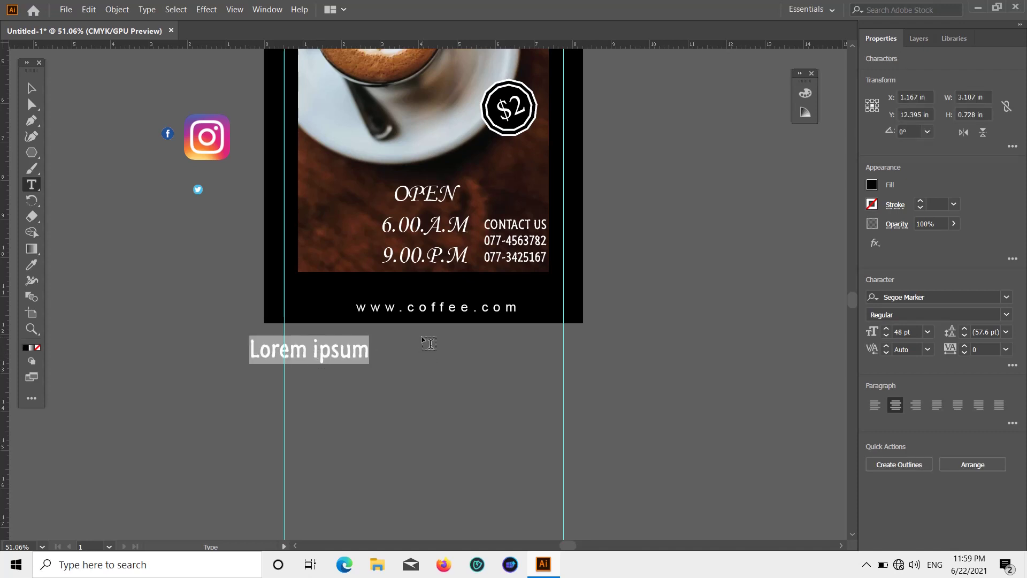
key("BackSpace")
type("72.Mai")
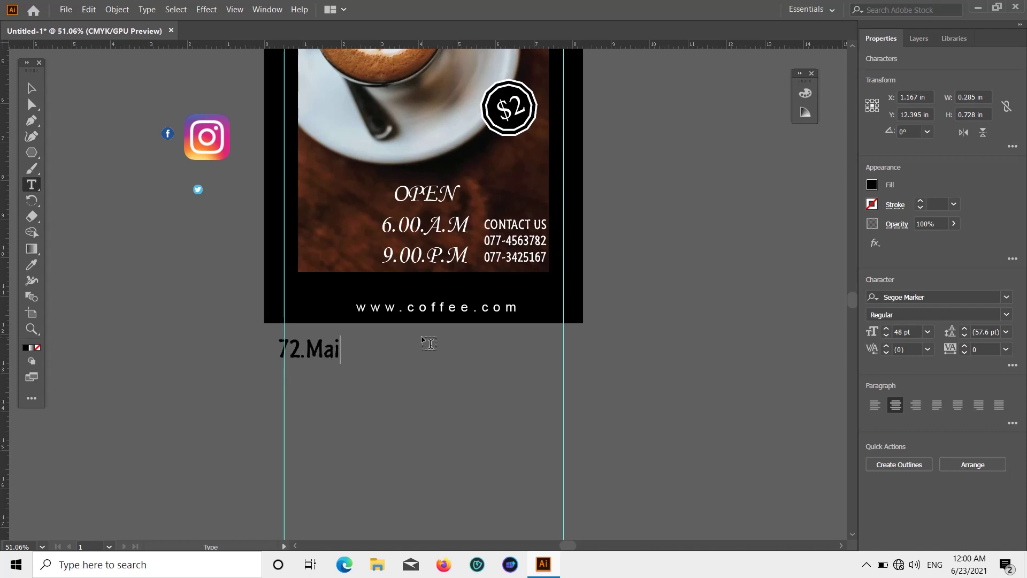
type("S")
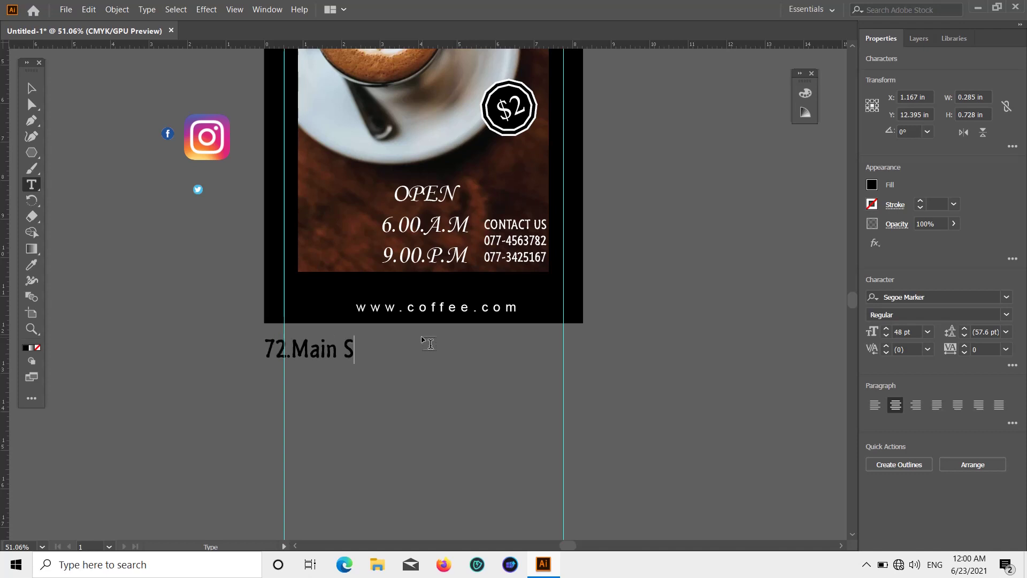
type("treet")
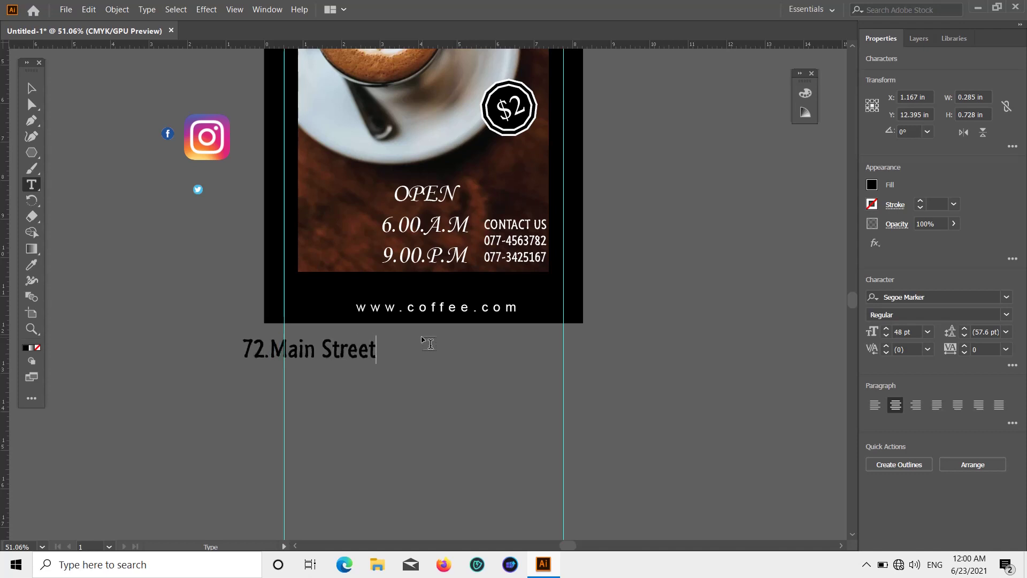
type(", ")
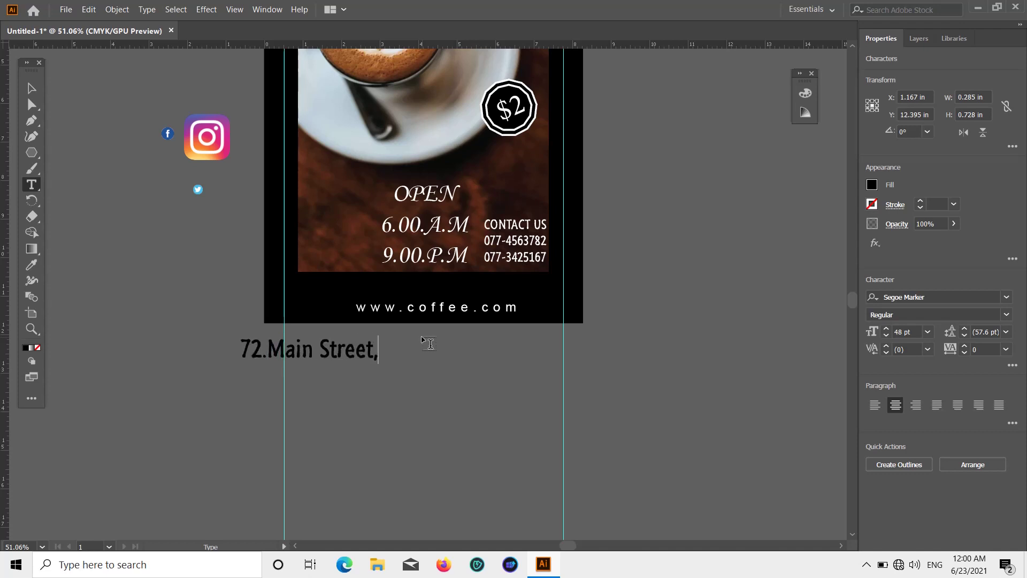
type("cit")
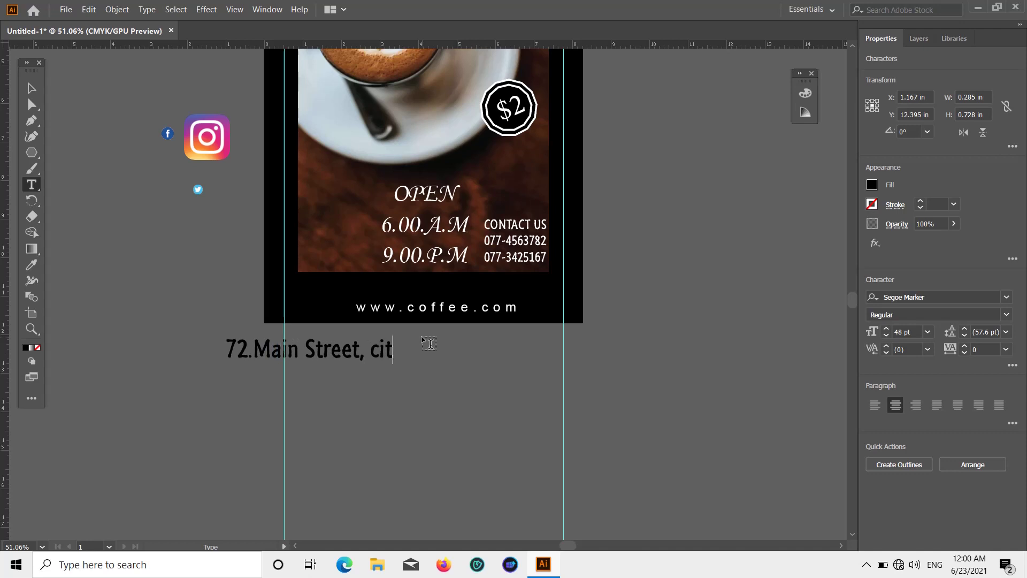
type("y ")
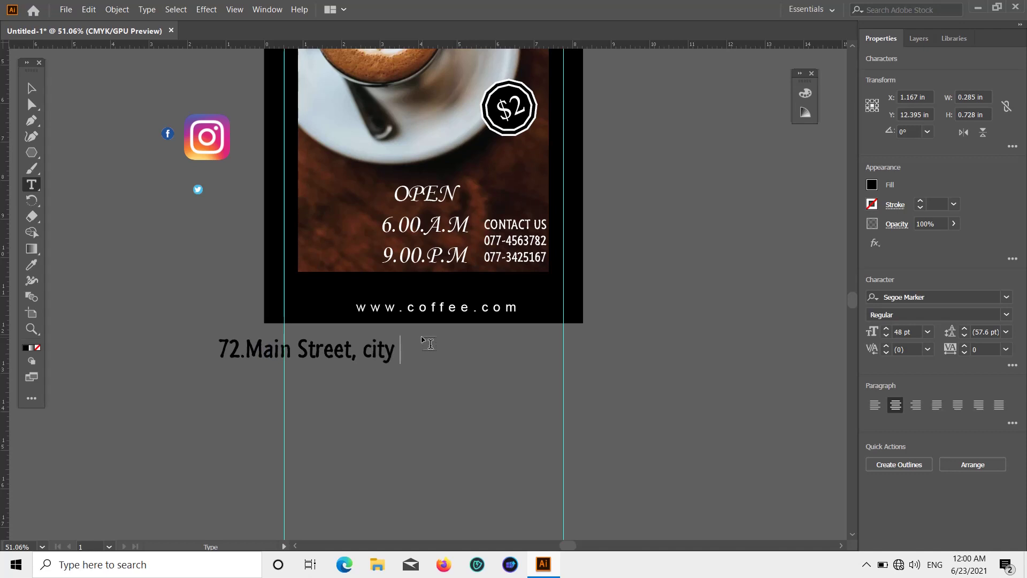
type("Name")
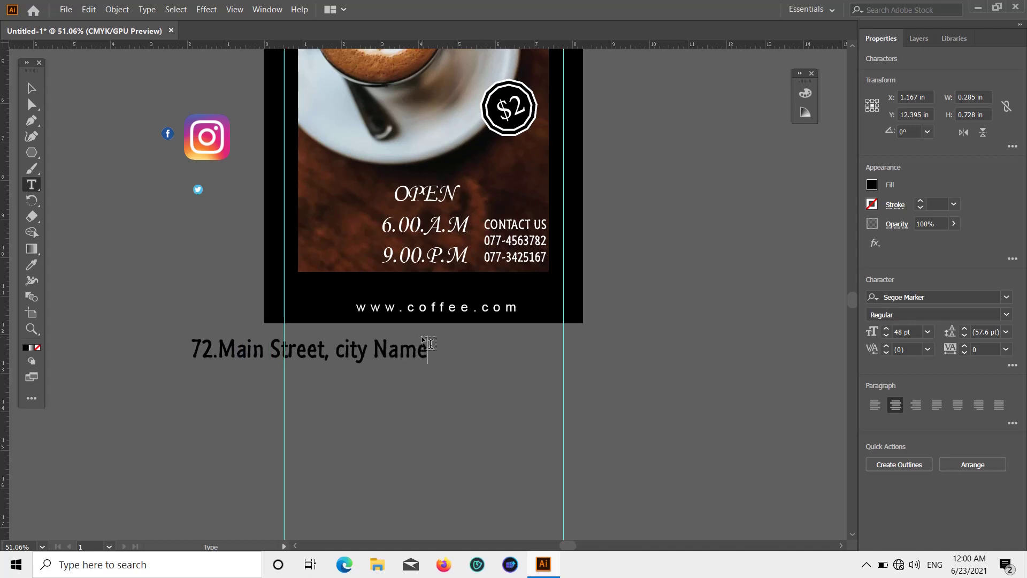
type(".")
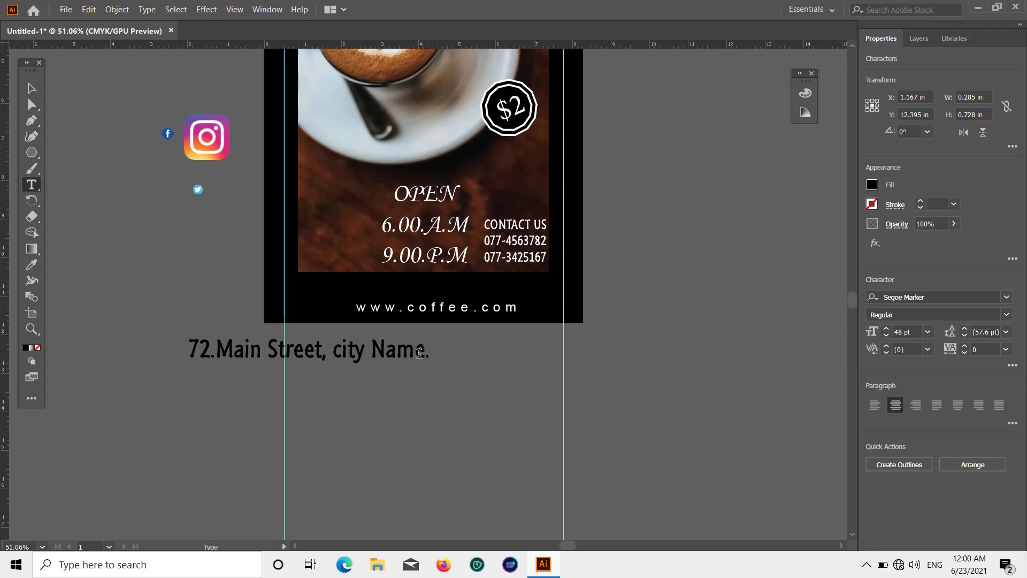
- Make the address white, shrink it, and centre it in the black band above the URL
left_click(34, 92)
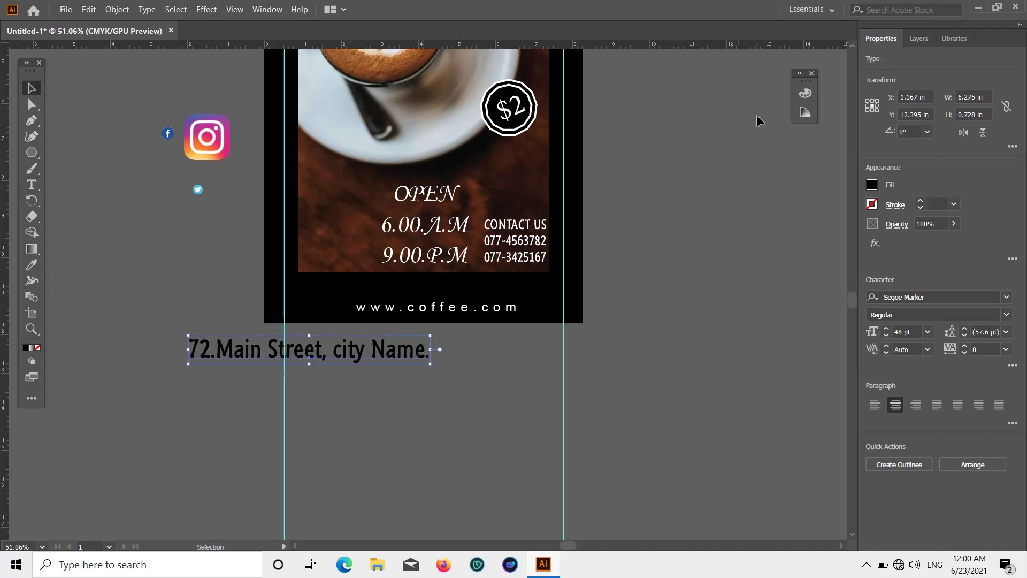
left_click(869, 184)
left_click(745, 233)
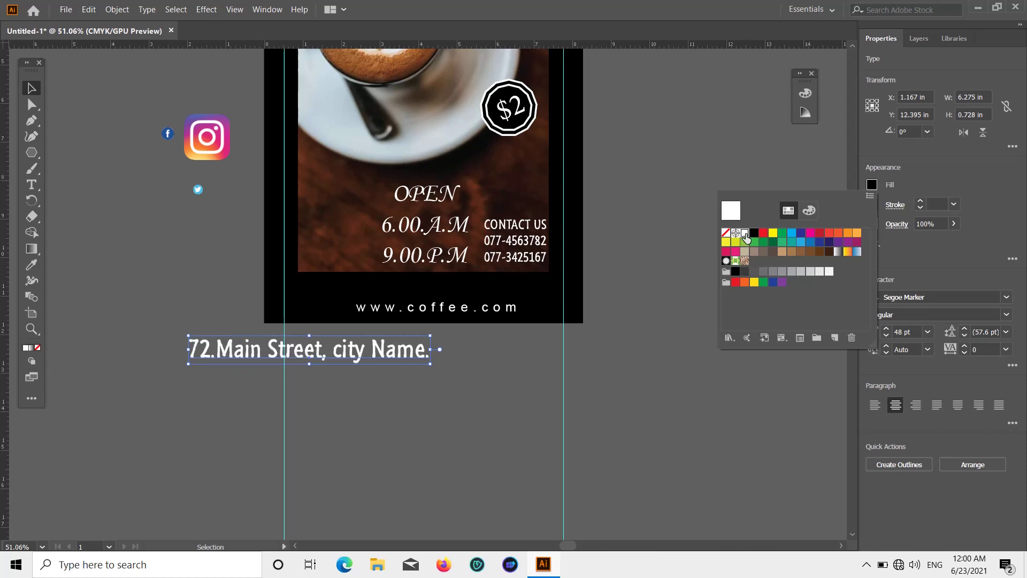
left_click(33, 90)
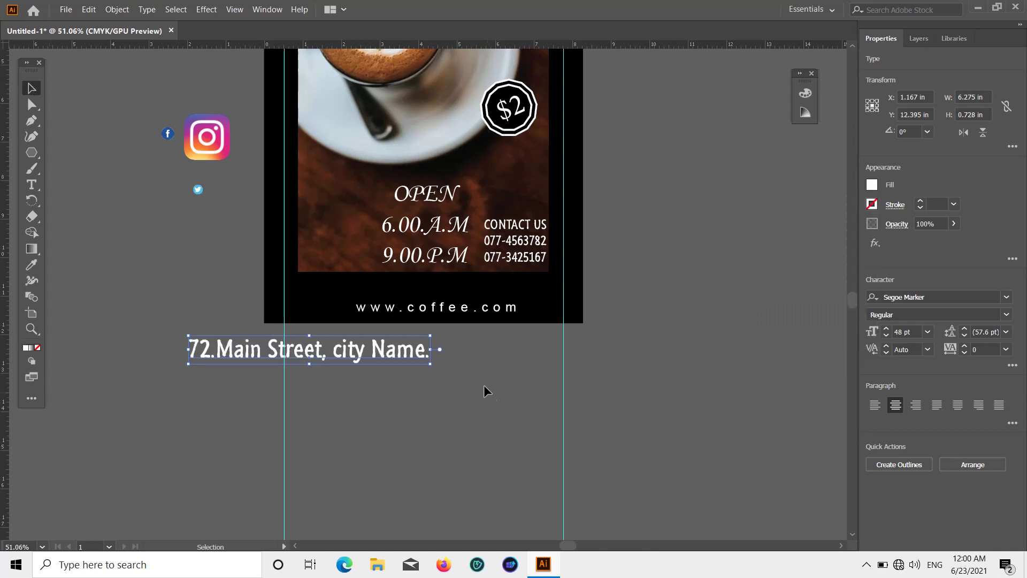
left_click_drag(433, 334, 354, 345)
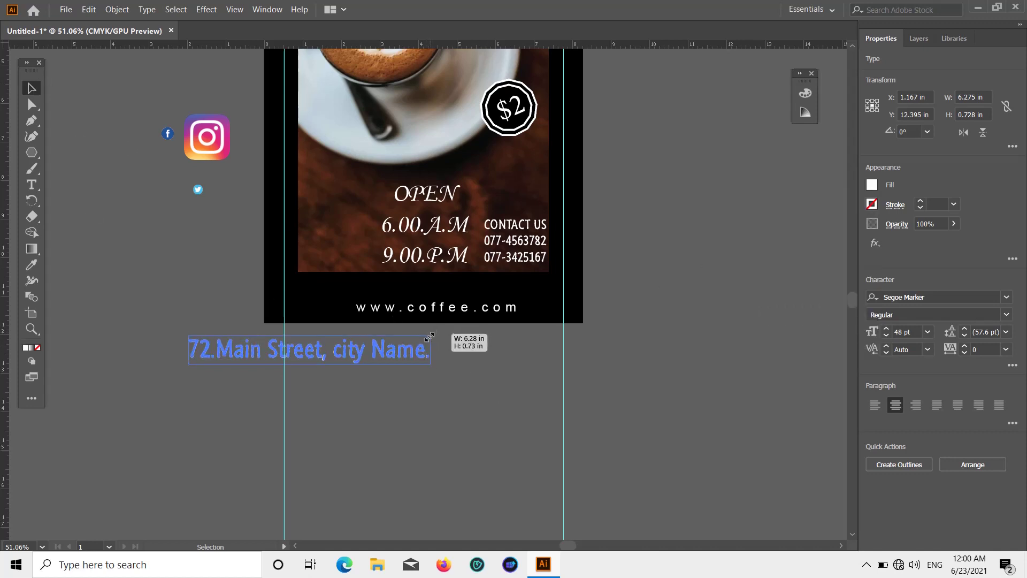
left_click(423, 342)
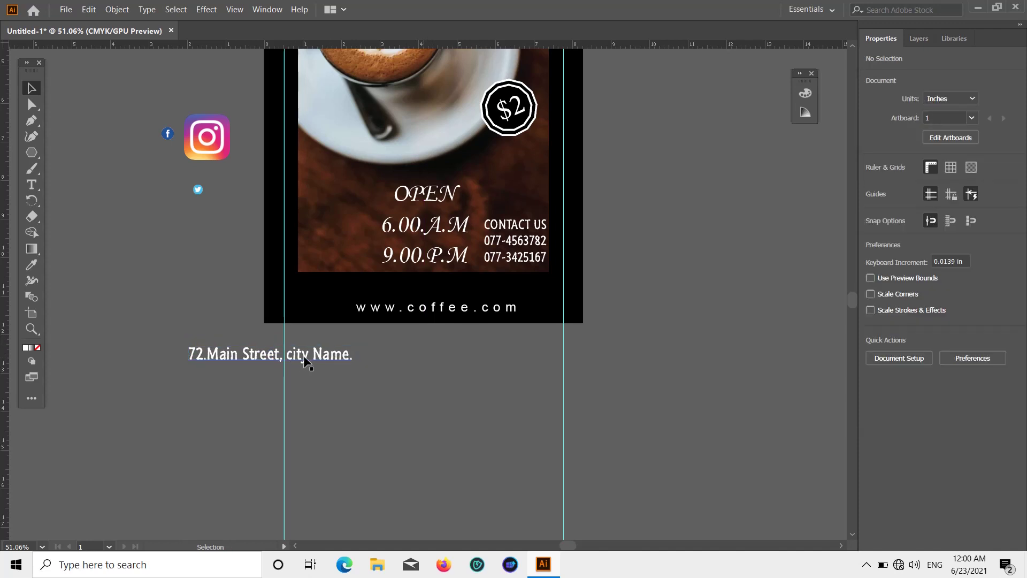
left_click_drag(320, 338, 463, 293)
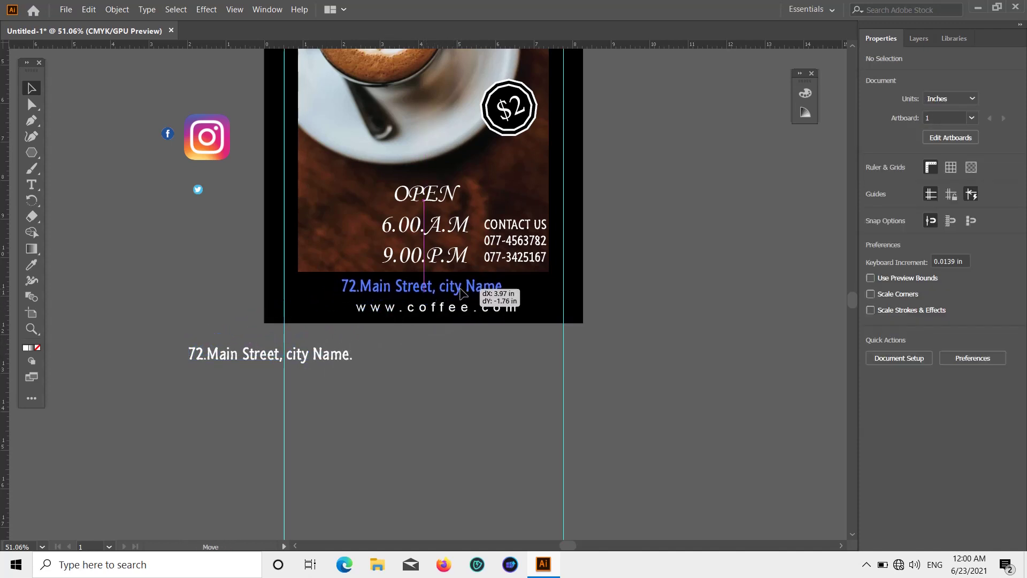
left_click_drag(463, 293, 500, 283)
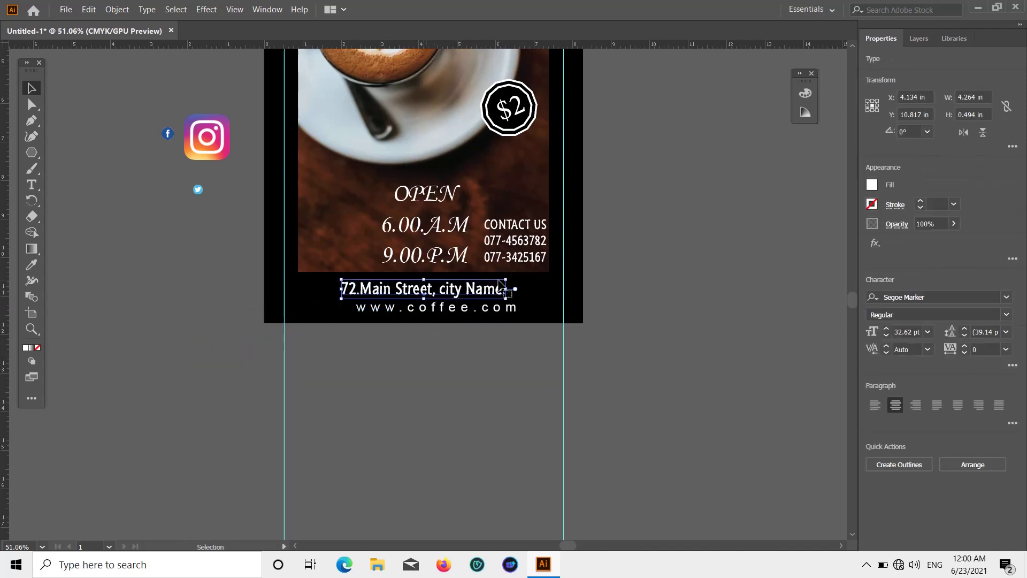
left_click(449, 357)
left_click_drag(432, 294, 455, 295)
left_click(456, 348)
- Scale down the Instagram icon
scroll(431, 364, "down", 3)
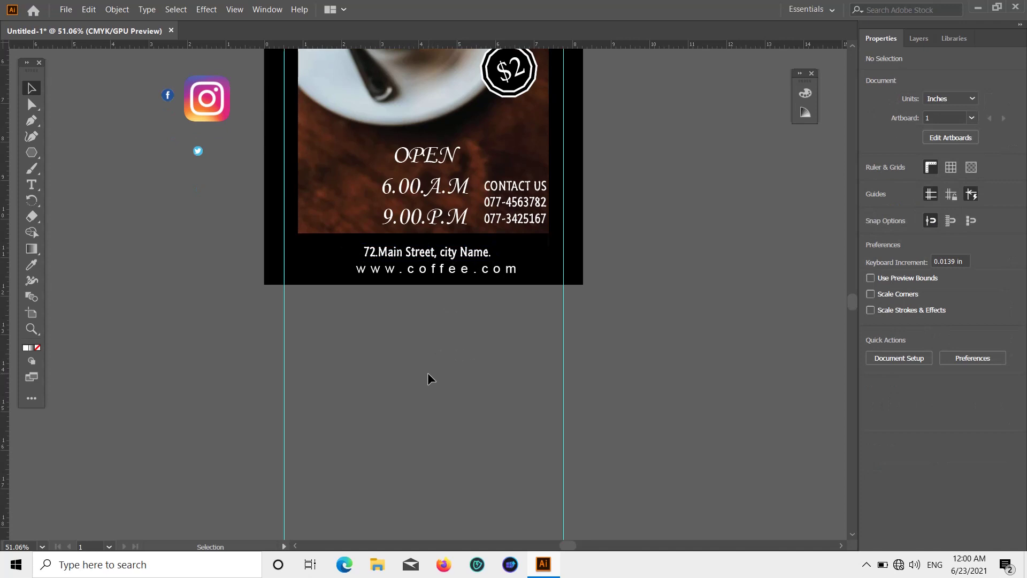
scroll(428, 373, "up", 4)
scroll(342, 363, "up", 2)
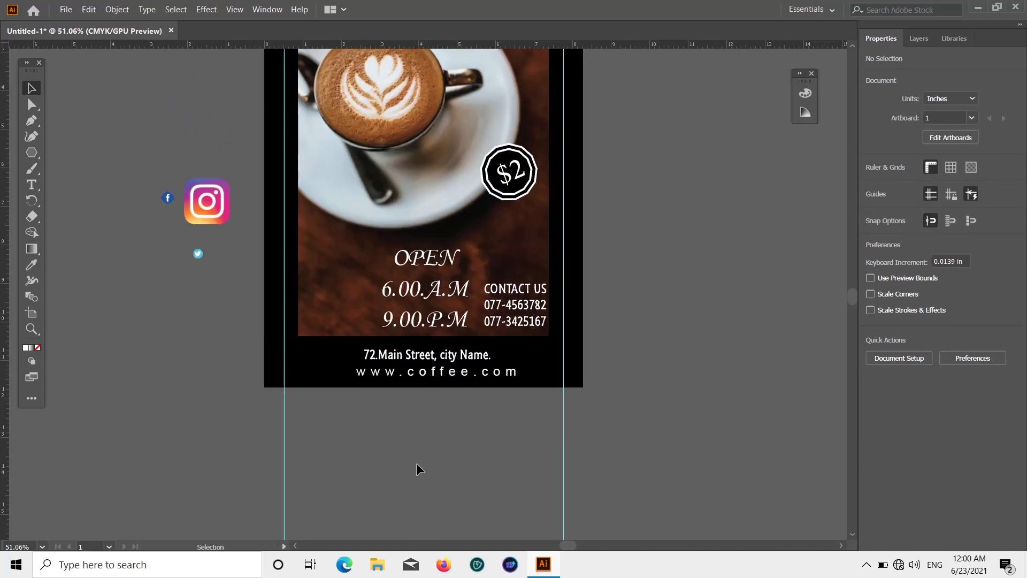
left_click(205, 203)
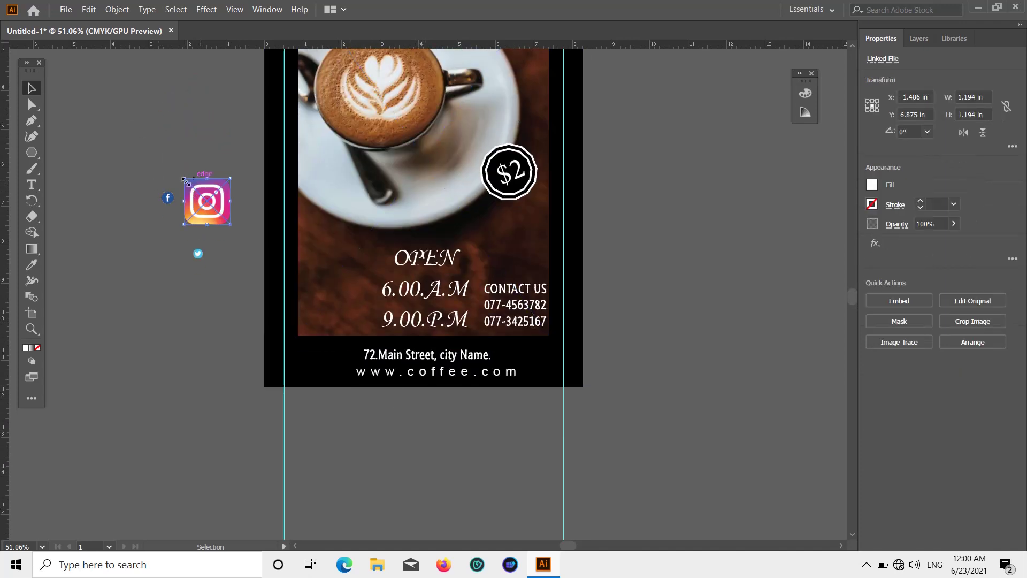
left_click_drag(183, 179, 312, 265)
- Place the Instagram icon at the flyer's left edge, then resize the Facebook icon and position it below
left_click(217, 224)
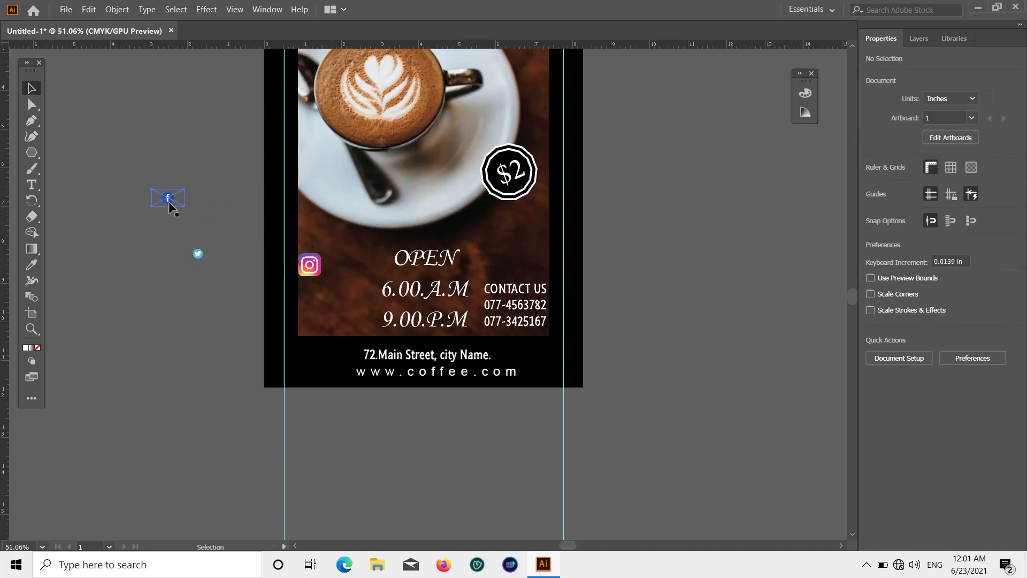
left_click(169, 201)
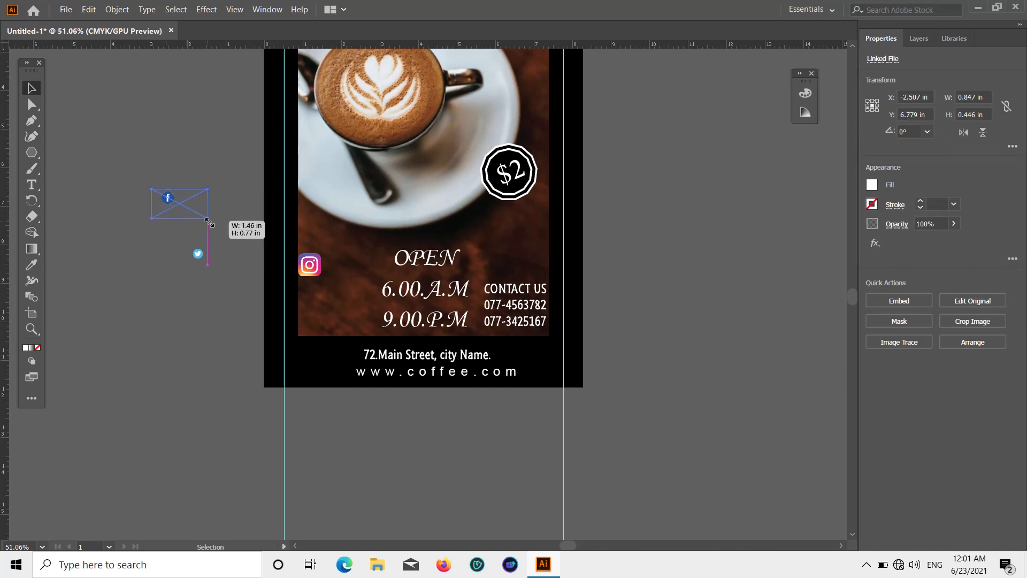
left_click_drag(187, 210, 307, 263)
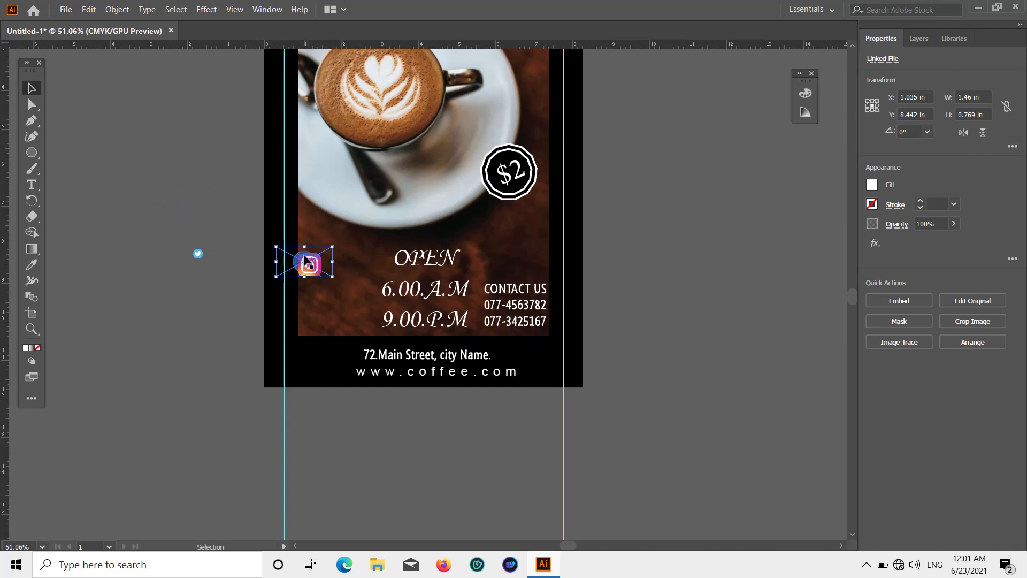
left_click_drag(297, 262, 315, 282)
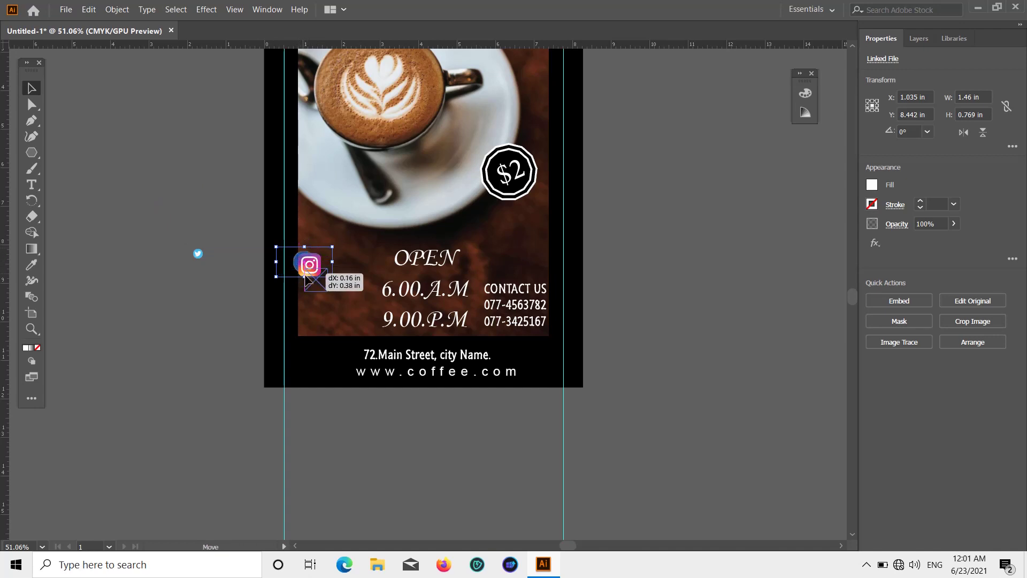
key("ctrl+z")
key("ctrl+z")
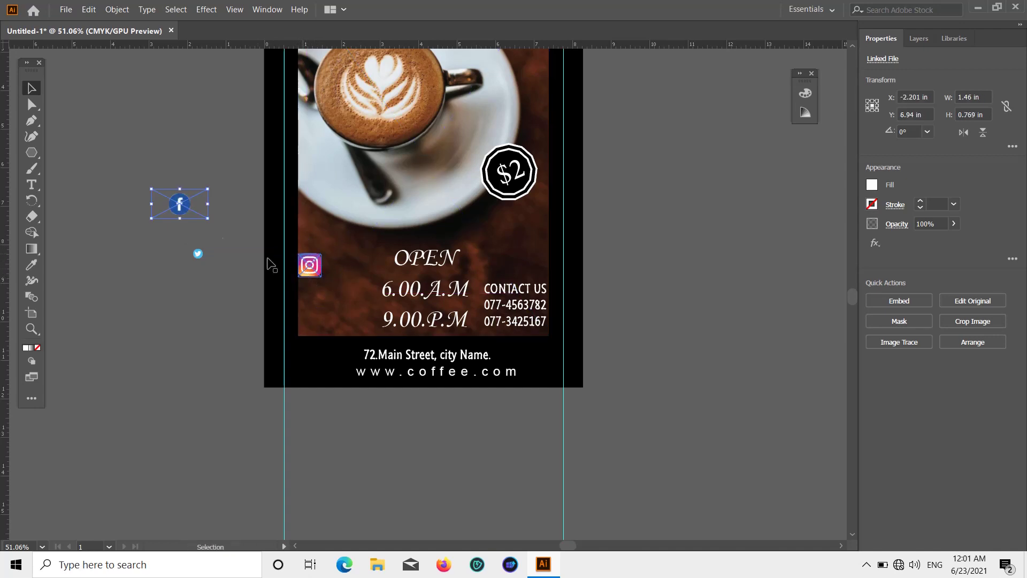
left_click_drag(208, 218, 214, 224)
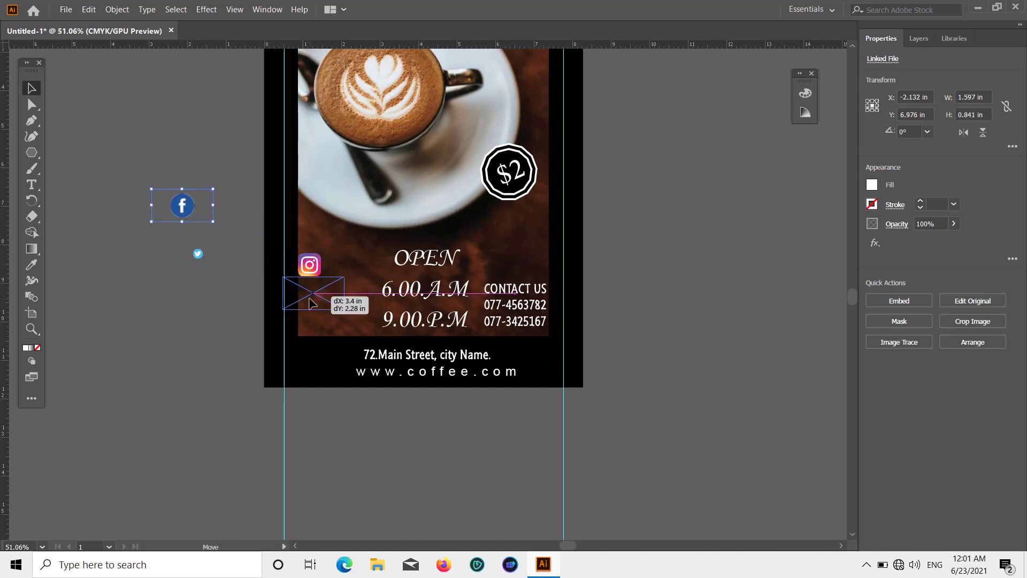
left_click_drag(256, 275, 373, 313)
left_click_drag(318, 291, 323, 266)
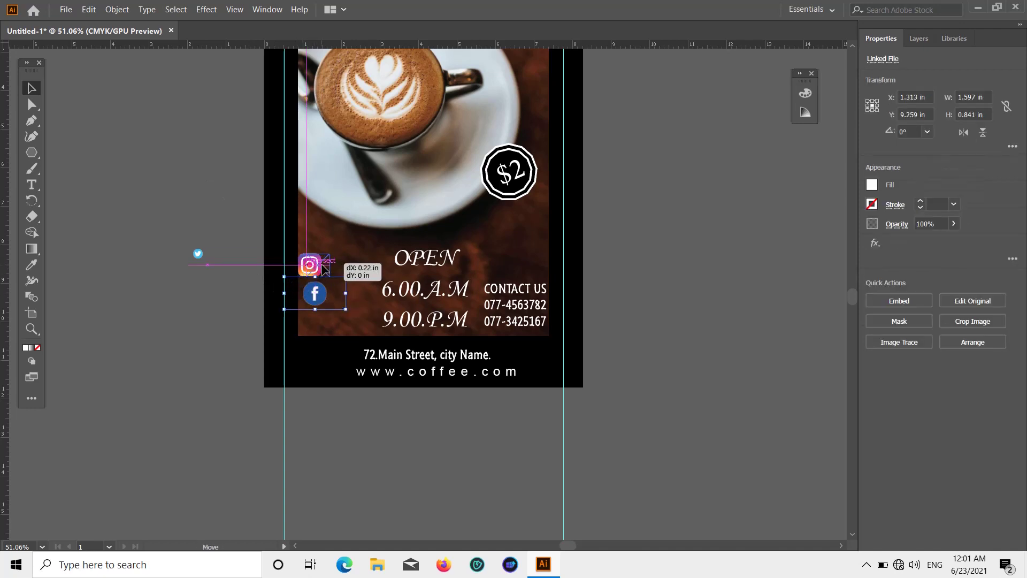
left_click(192, 267)
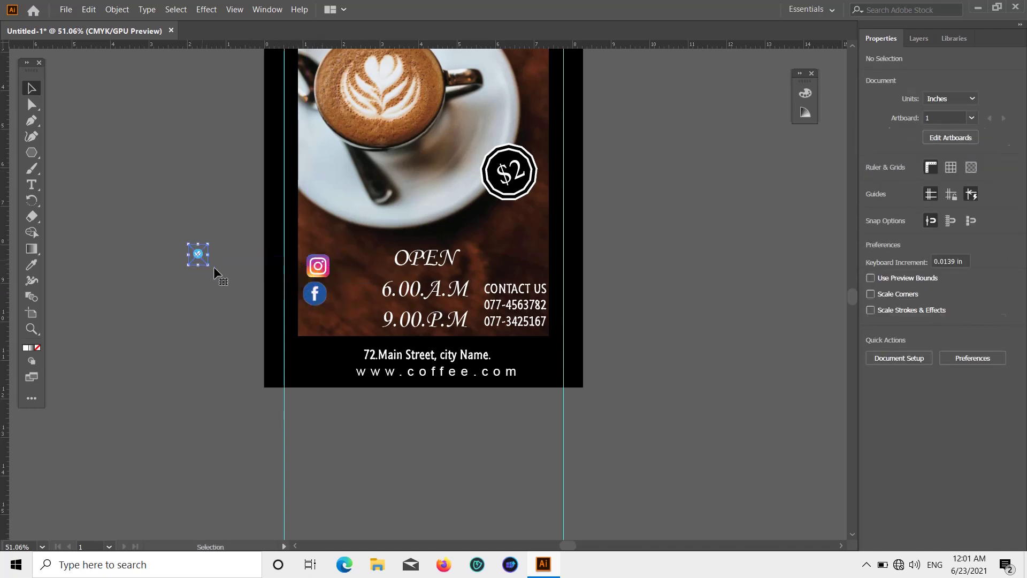
- Resize the Twitter icon to match the Instagram and Facebook icons
left_click(199, 255)
mouse_move(209, 265)
left_mouse_down()
mouse_move(239, 300)
mouse_move(321, 318)
left_mouse_up()
left_click(191, 307)
left_click(217, 277)
left_click(252, 288)
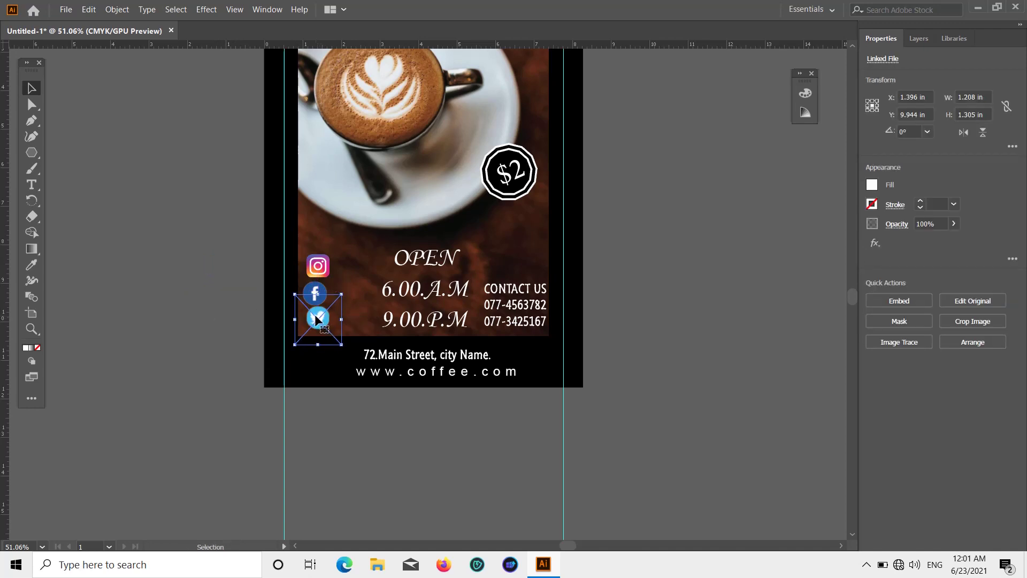
mouse_move(343, 344)
left_mouse_down()
mouse_move(312, 323)
mouse_move(338, 304)
mouse_move(322, 293)
left_mouse_up()
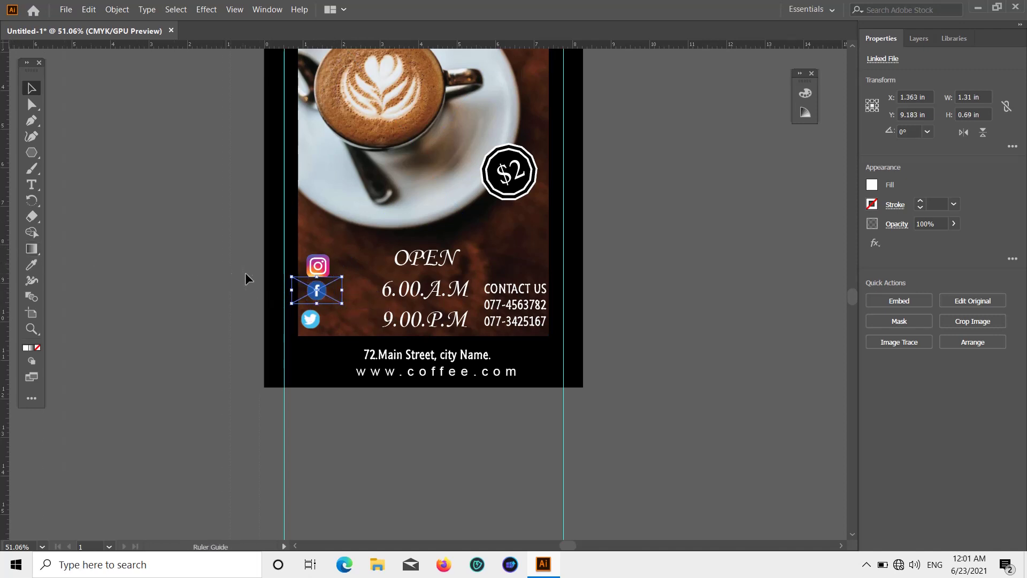
- Nudge the Twitter, Facebook and Instagram icons into one evenly aligned vertical column
left_click(302, 280)
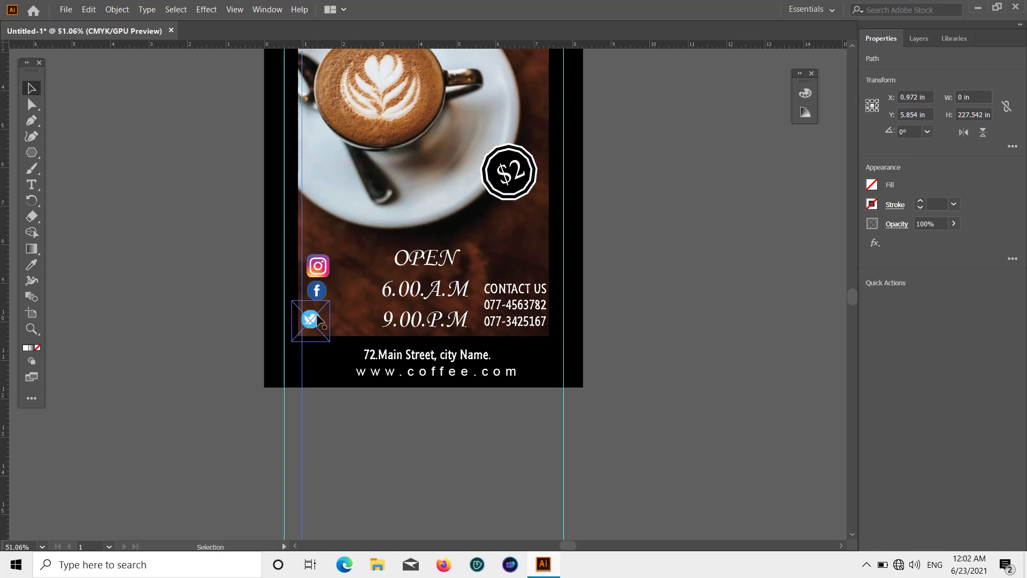
left_click_drag(310, 319, 313, 291)
left_click_drag(313, 291, 316, 292)
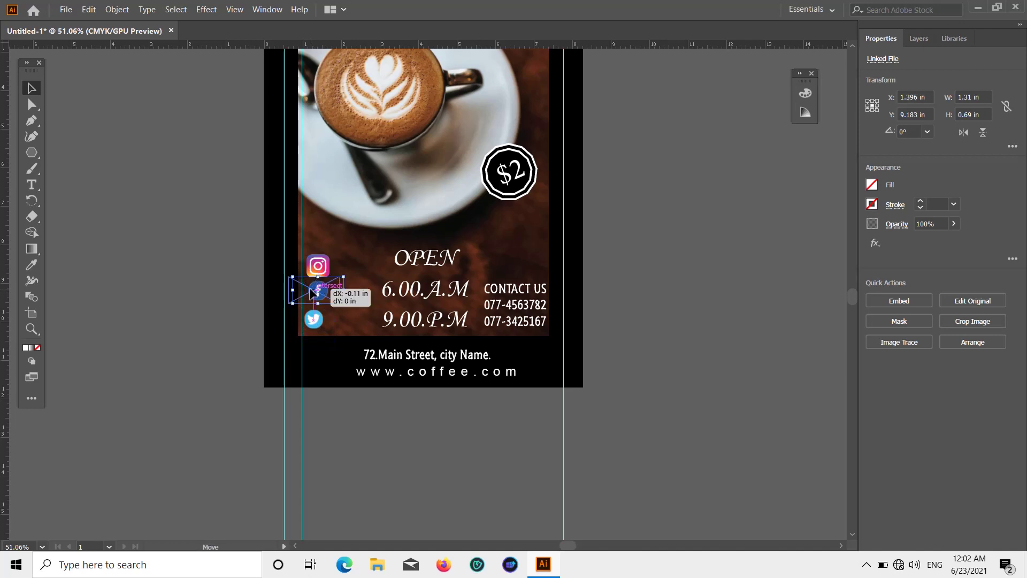
key("ctrl+z")
left_click_drag(314, 292, 314, 266)
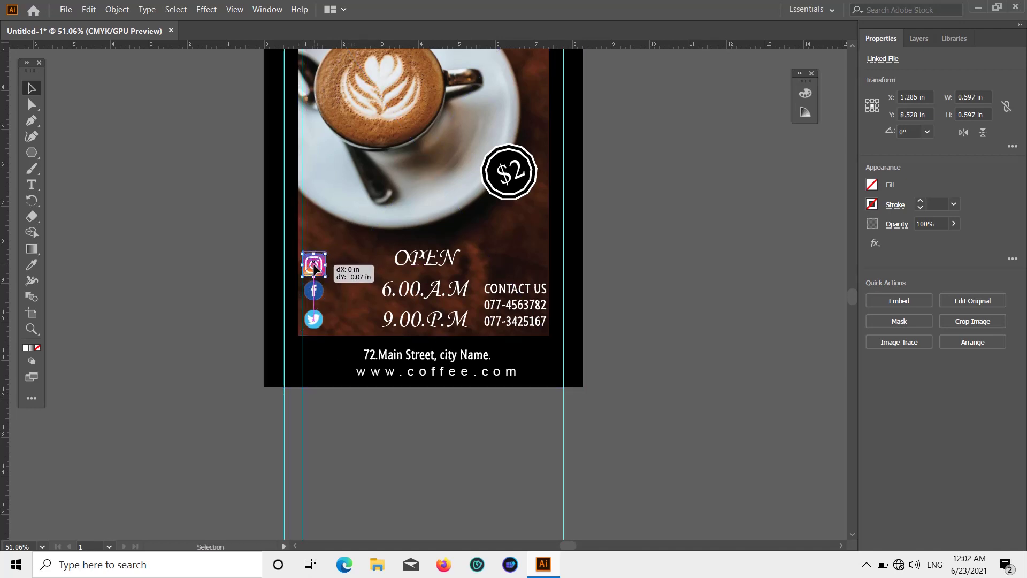
left_click(361, 397)
scroll(386, 428, "down", 1)
- Nudge the Instagram icon slightly right to line up with the column
scroll(416, 453, "down", 2)
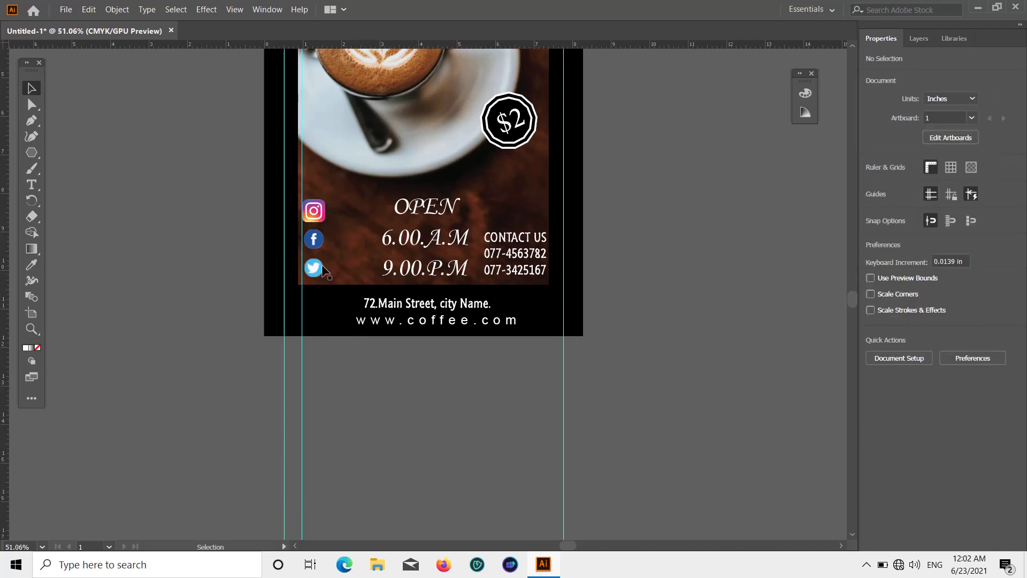
left_click_drag(311, 211, 315, 212)
left_click(390, 360)
scroll(385, 348, "up", 1)
scroll(390, 353, "down", 2)
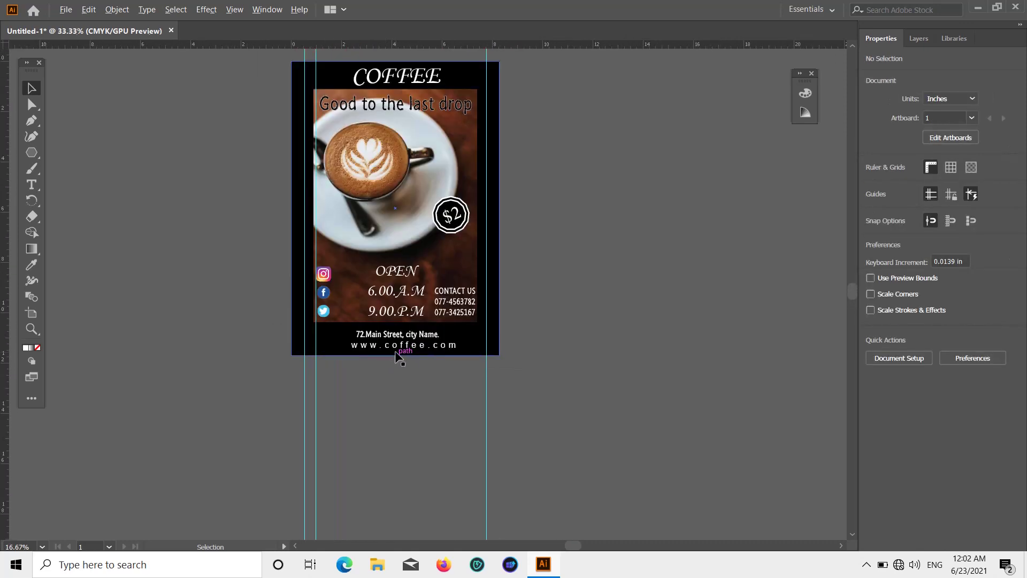
scroll(400, 357, "up", 1)
- Shift the OPEN hours text slightly left, between the icon column and the CONTACT US block
left_click_drag(405, 258, 402, 251)
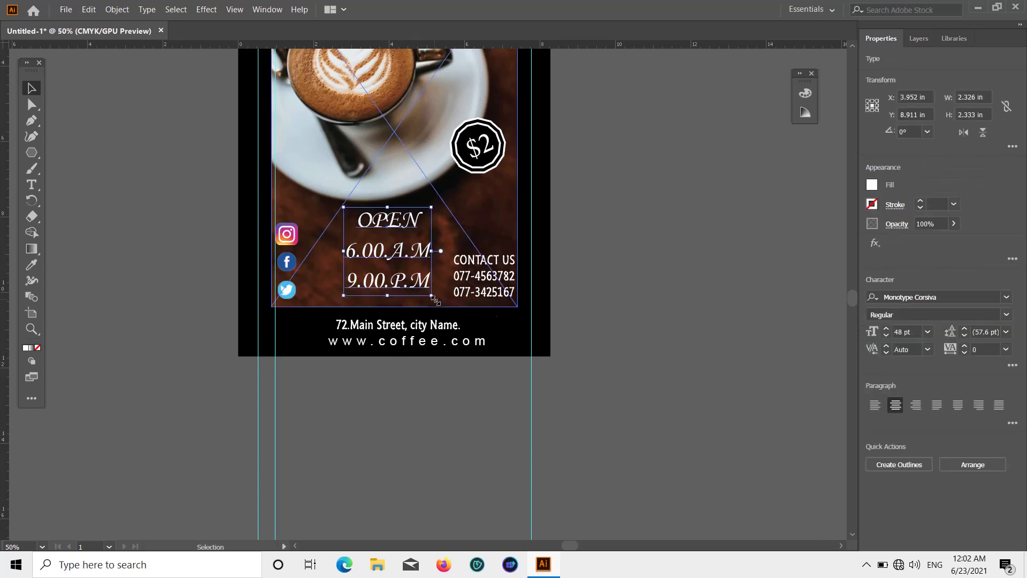
left_click(665, 306)
scroll(663, 304, "down", 1)
scroll(663, 304, "up", 1)
scroll(663, 304, "down", 1)
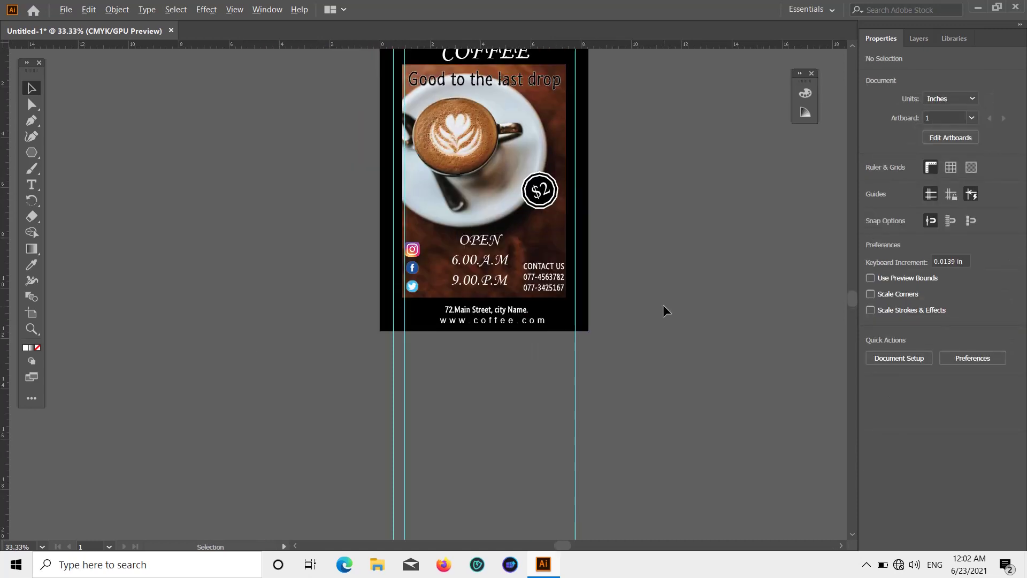
scroll(663, 305, "up", 1)
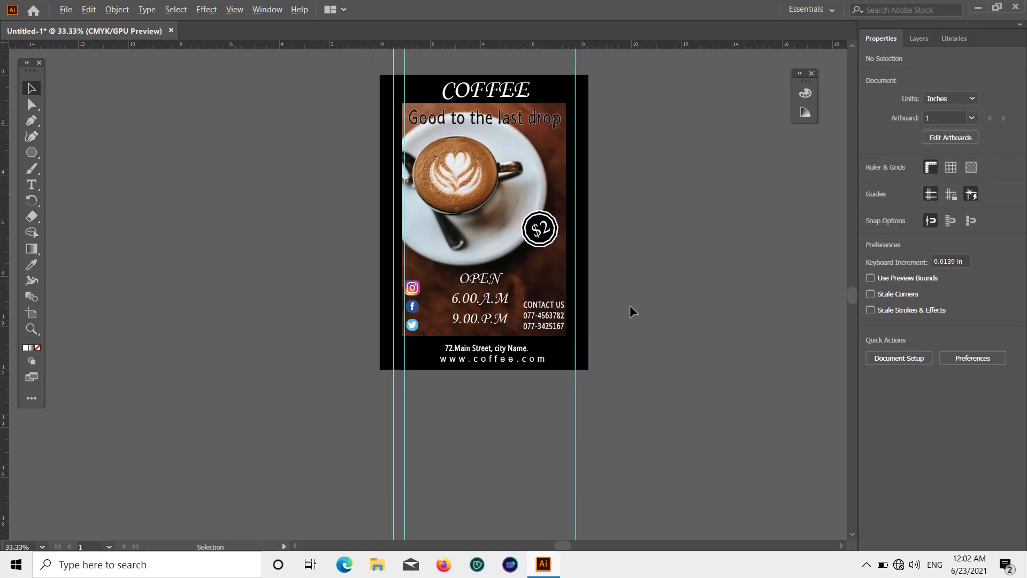
scroll(630, 305, "up", 1)
scroll(630, 304, "down", 1)
scroll(627, 304, "up", 1)
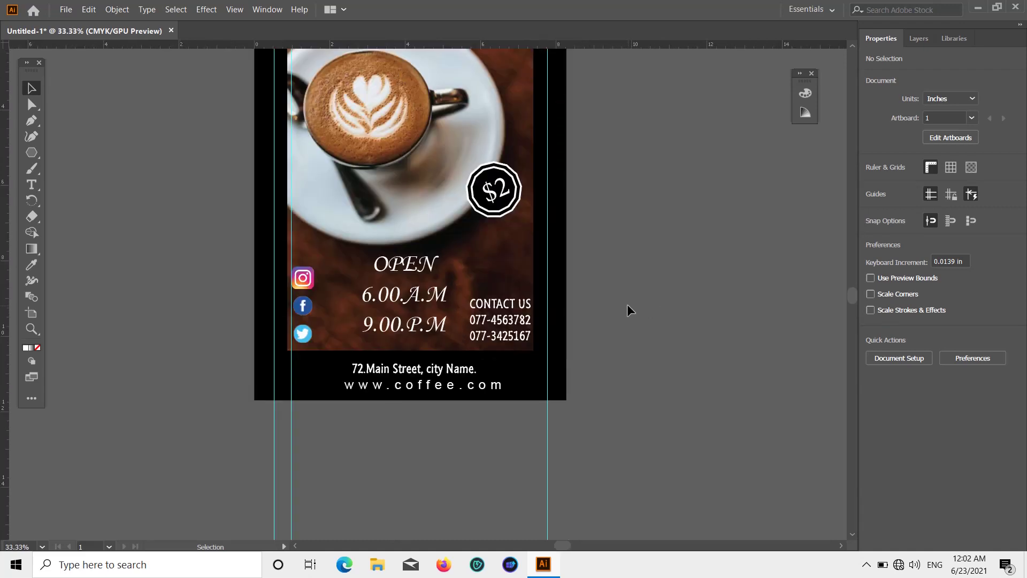
scroll(627, 304, "up", 1)
scroll(569, 279, "down", 1)
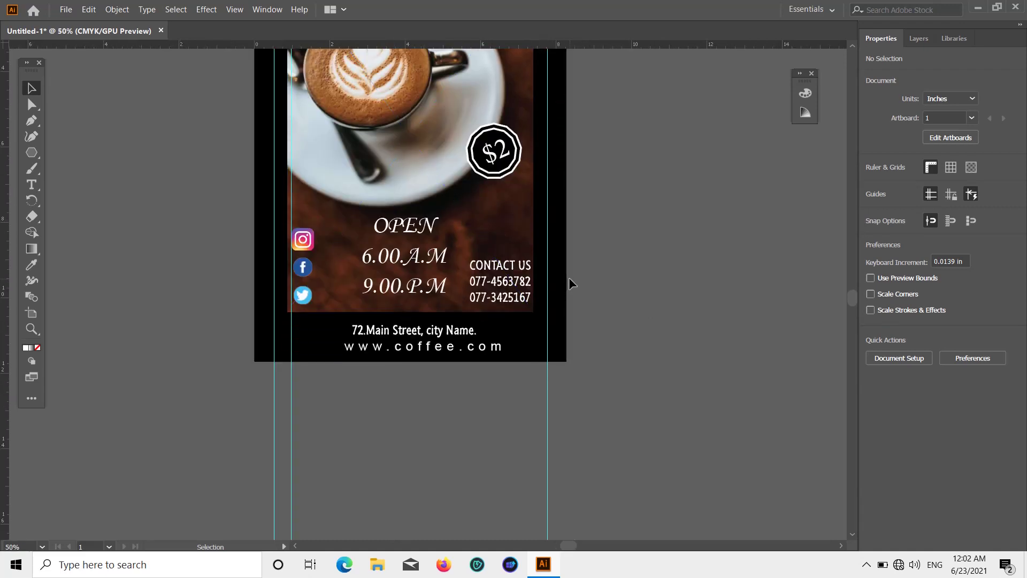
scroll(569, 282, "up", 1)
scroll(580, 298, "up", 1)
scroll(649, 319, "down", 1)
scroll(647, 298, "down", 1)
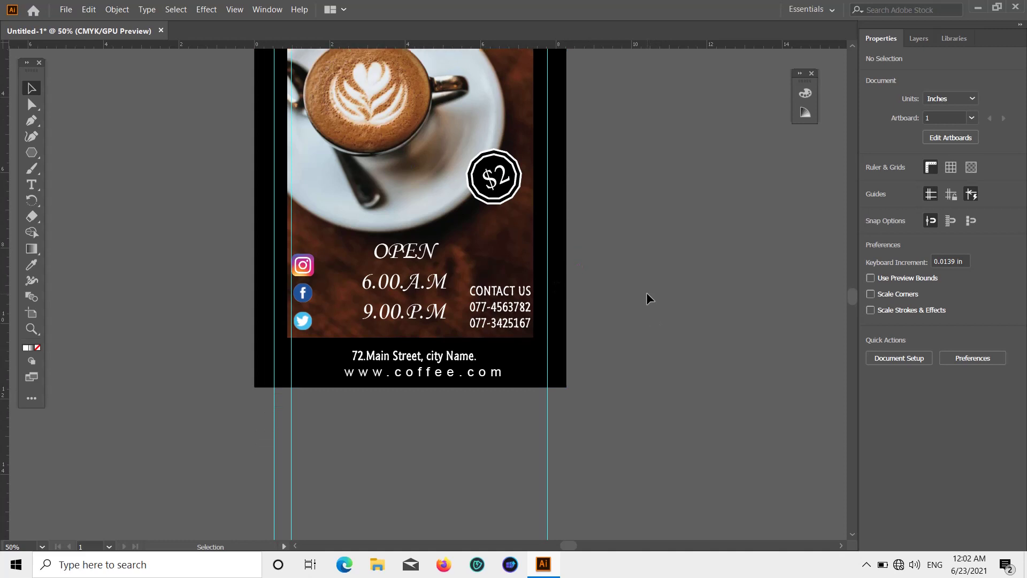
- Draw a rectangle beside the flyer, round its corners and enlarge it
left_click(31, 153)
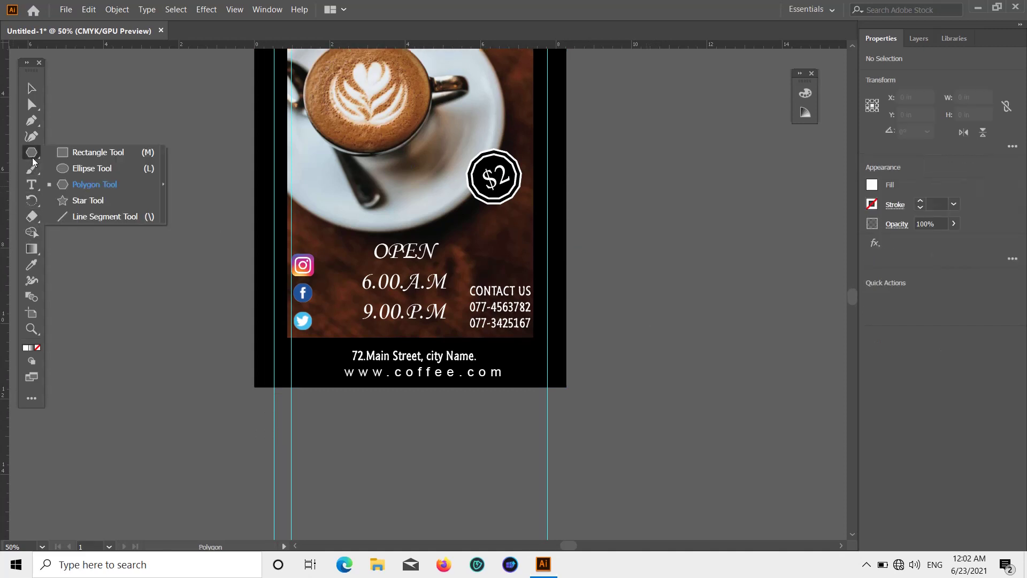
left_click(80, 153)
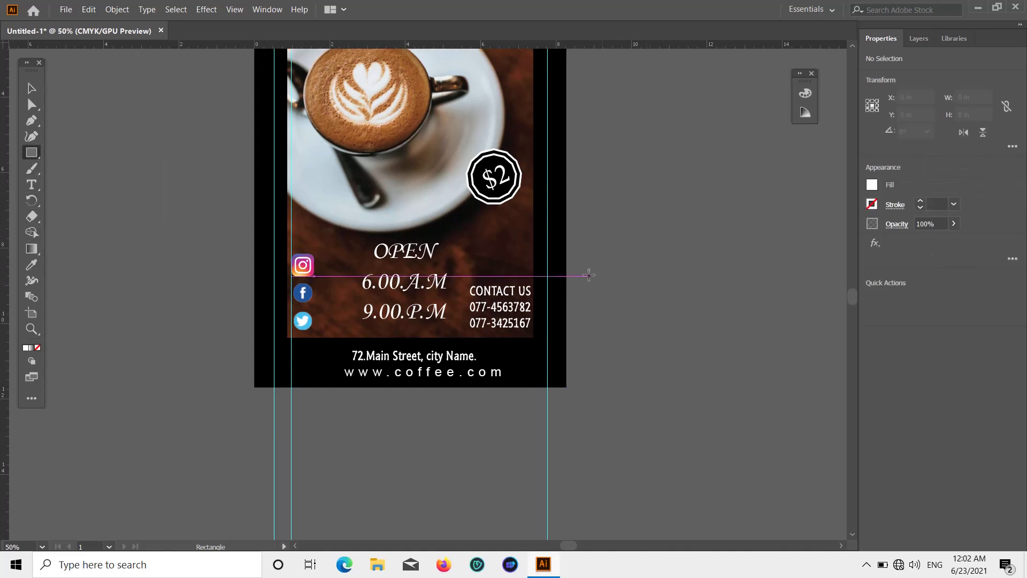
left_click_drag(589, 276, 661, 318)
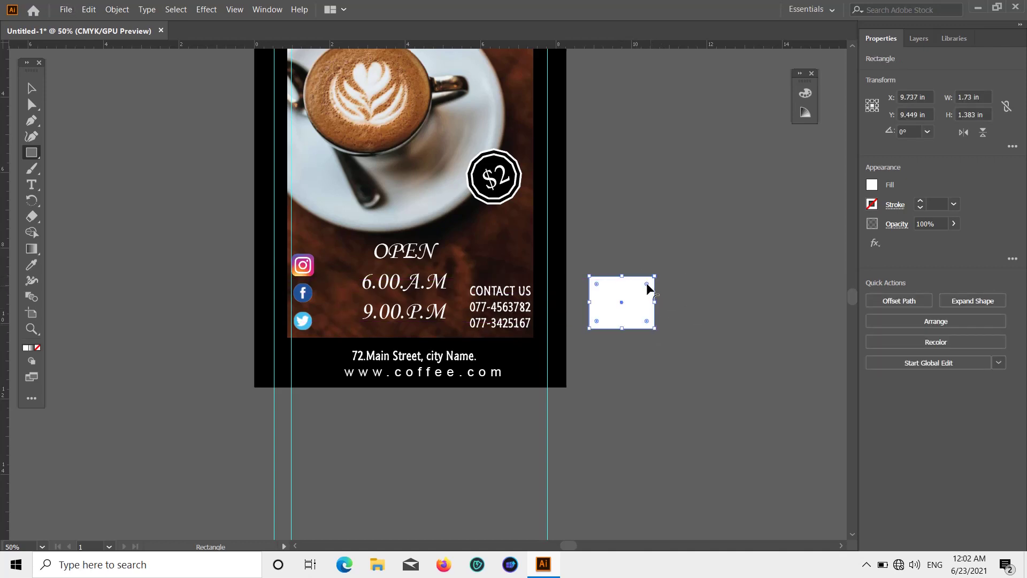
left_click_drag(647, 284, 625, 278)
mouse_move(655, 328)
left_mouse_down()
mouse_move(697, 346)
mouse_move(694, 360)
left_mouse_up()
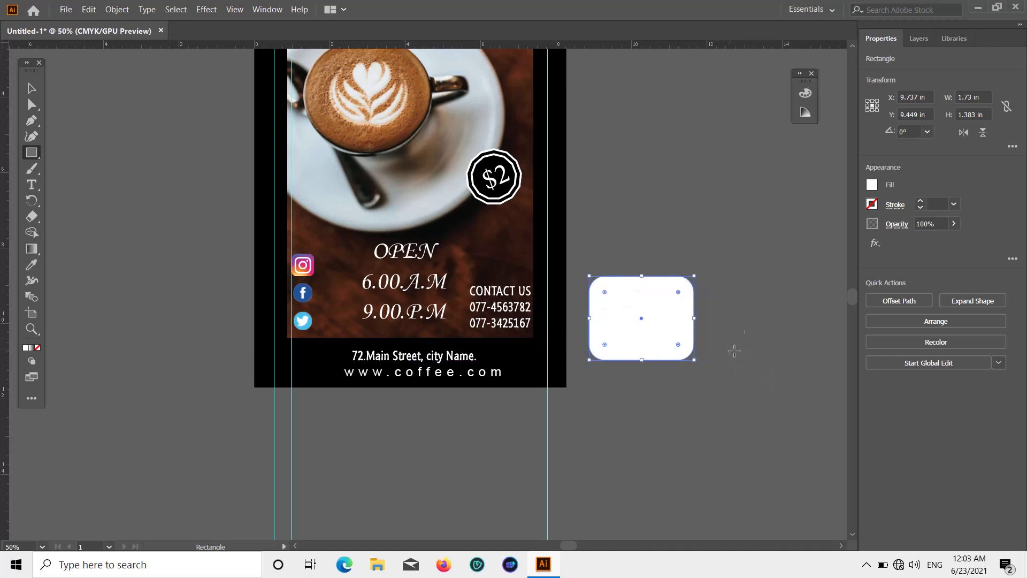
left_click(734, 333)
left_click(545, 315)
- Set the rounded rectangle's opacity to 40% and move it onto the hours text
left_click(32, 88)
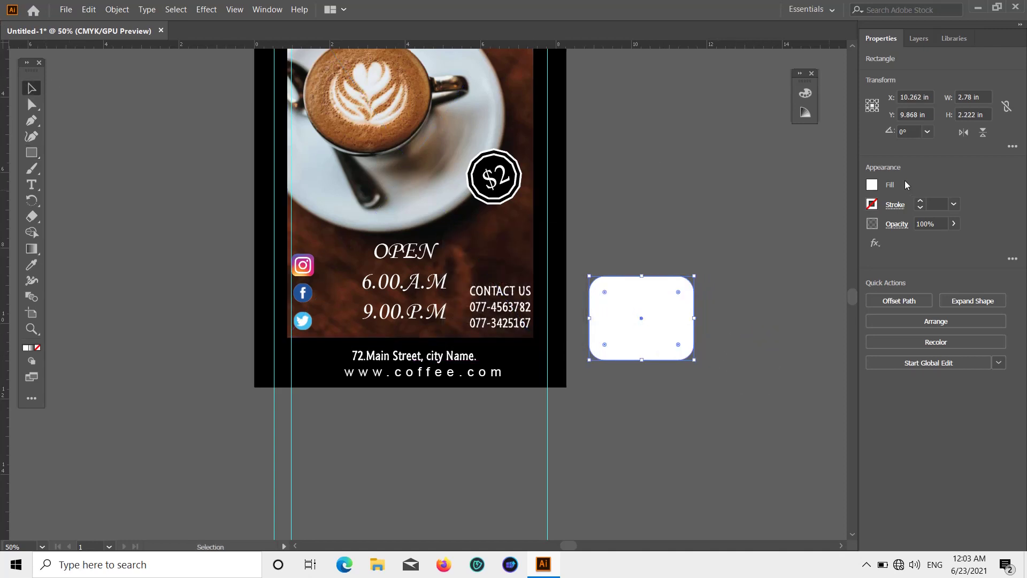
left_click(954, 224)
left_click_drag(954, 240, 922, 245)
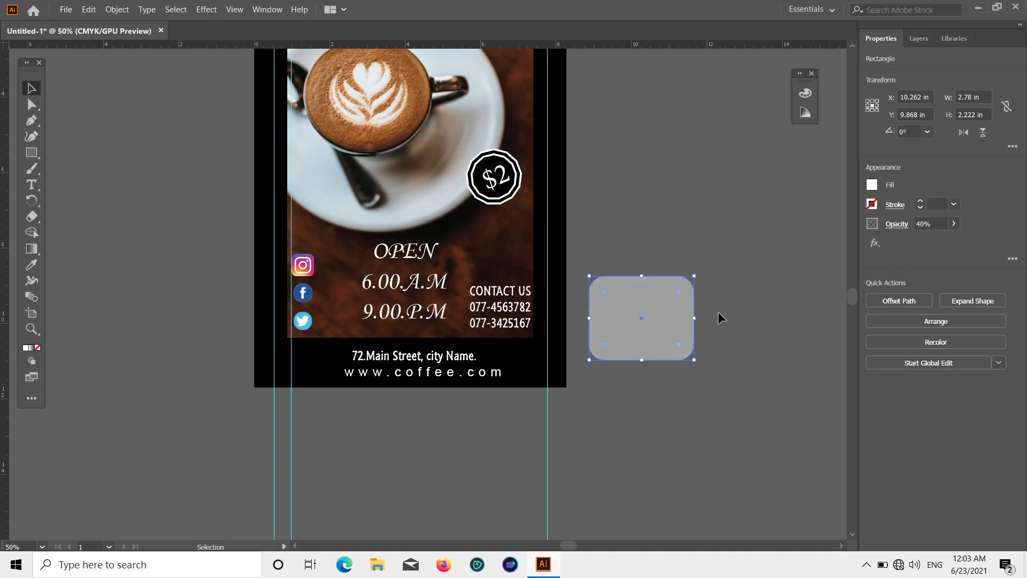
mouse_move(668, 323)
left_mouse_down()
mouse_move(435, 288)
mouse_move(445, 284)
left_mouse_up()
- Bring the OPEN hours text in front of the rounded box via Arrange > Bring to Front
left_click(431, 256)
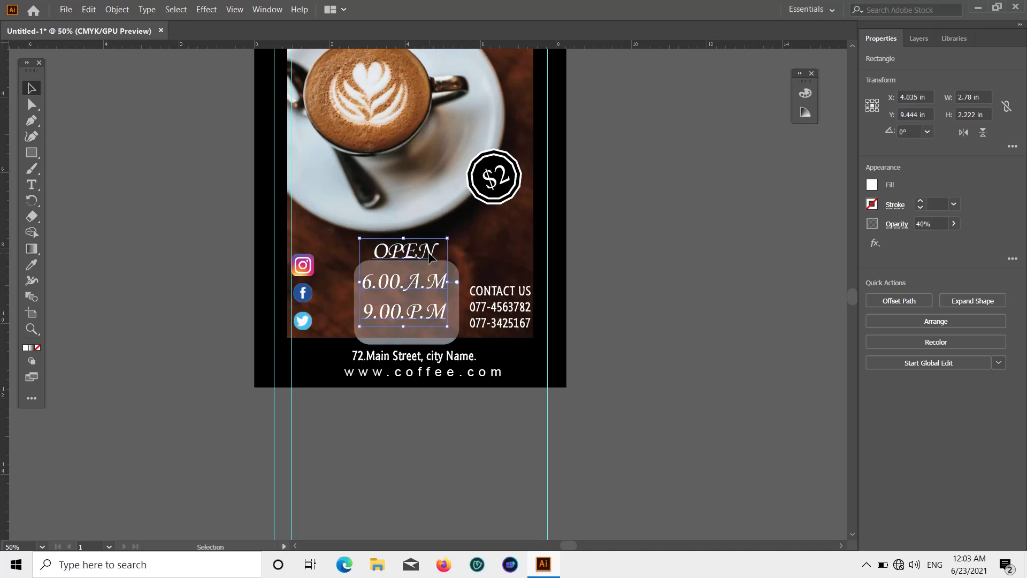
right_click(431, 256)
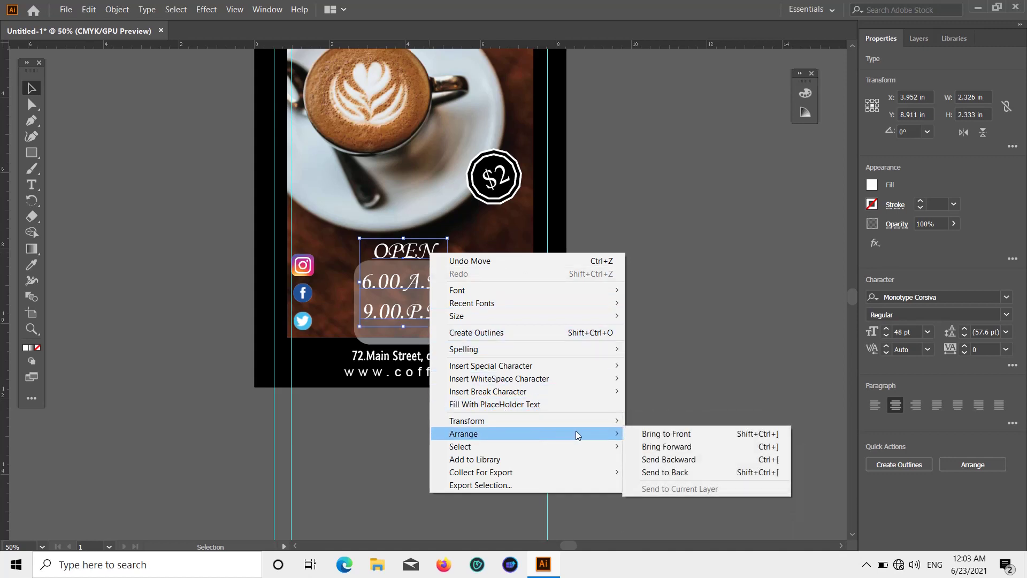
left_click(636, 433)
left_click(616, 407)
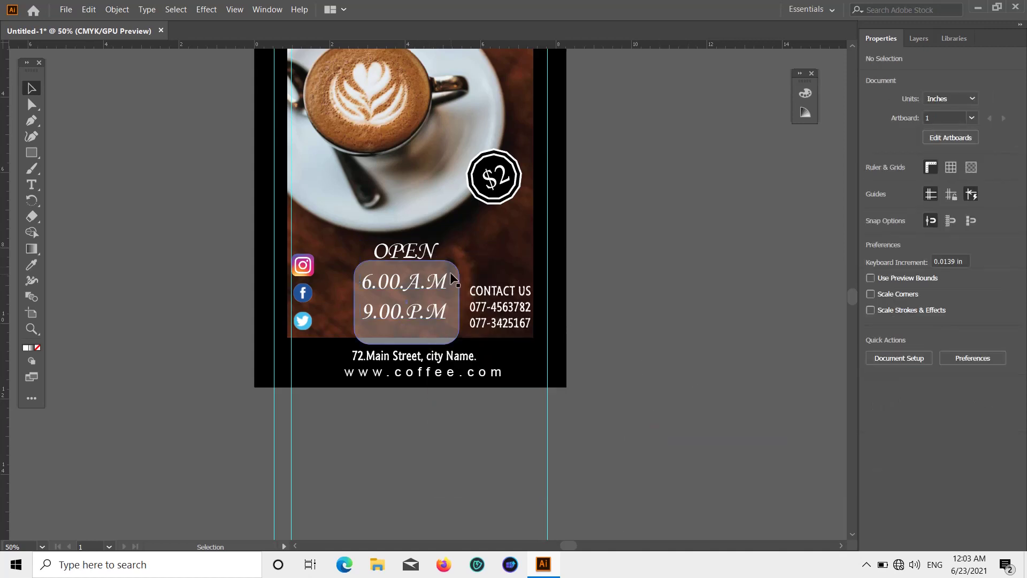
- Move the box up behind OPEN, fill it black and enlarge it over all the hours
left_click_drag(445, 271, 442, 252)
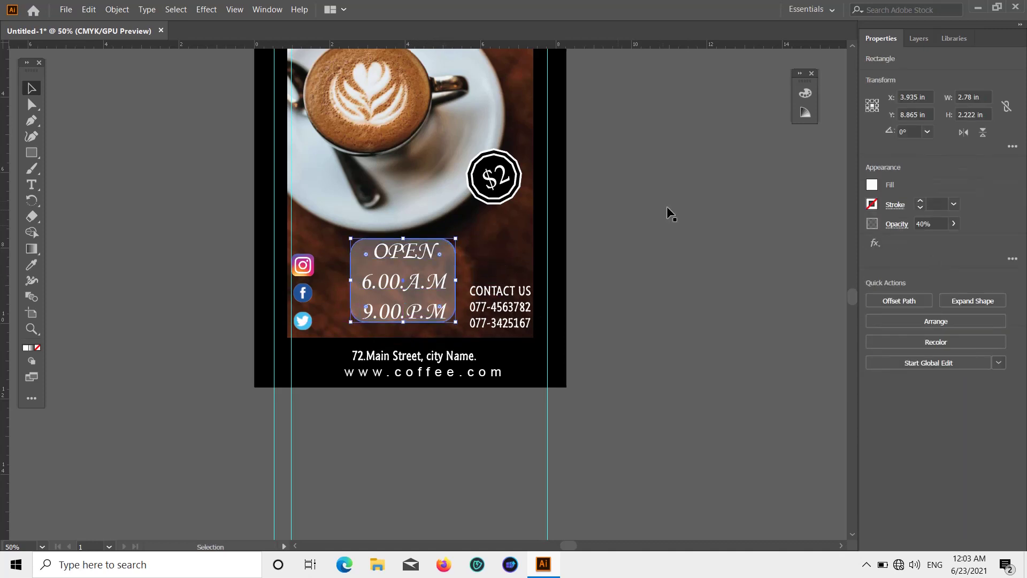
left_click(871, 186)
left_click(753, 240)
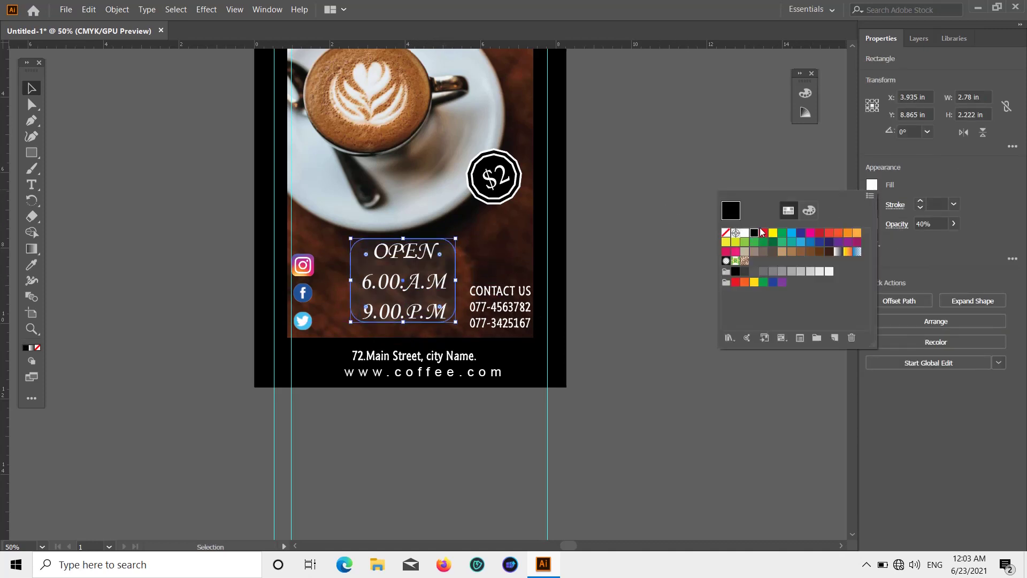
left_click(700, 246)
scroll(698, 252, "down", 4)
scroll(640, 242, "up", 3)
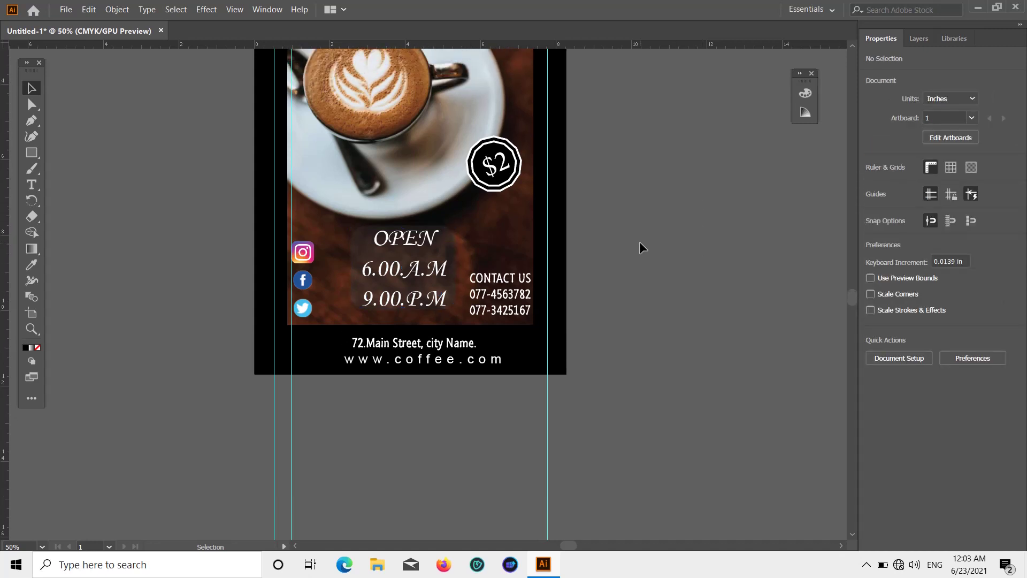
left_click(448, 252)
left_click_drag(455, 310, 462, 315)
- Review the completed coffee flyer and bring up the File menu for exporting
left_click(671, 261)
scroll(702, 258, "down", 2)
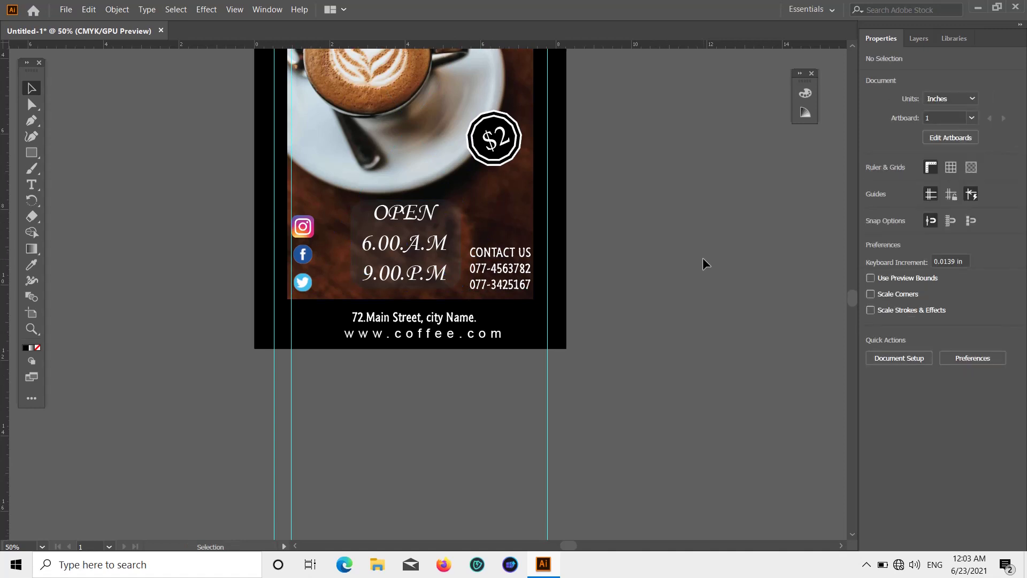
scroll(702, 258, "down", 2)
scroll(701, 255, "up", 2)
scroll(698, 252, "up", 2)
scroll(696, 250, "down", 2)
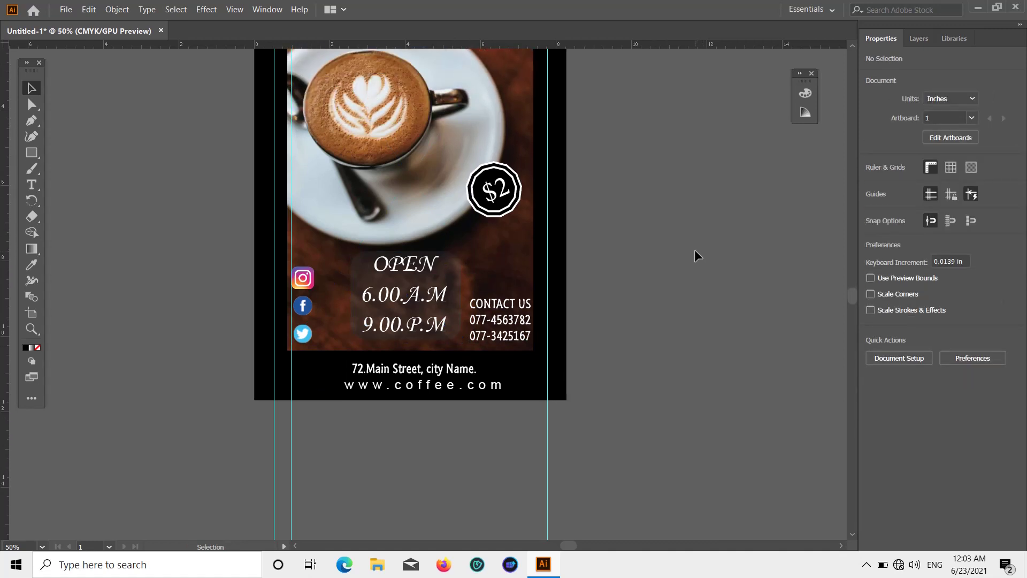
scroll(680, 327, "up", 2)
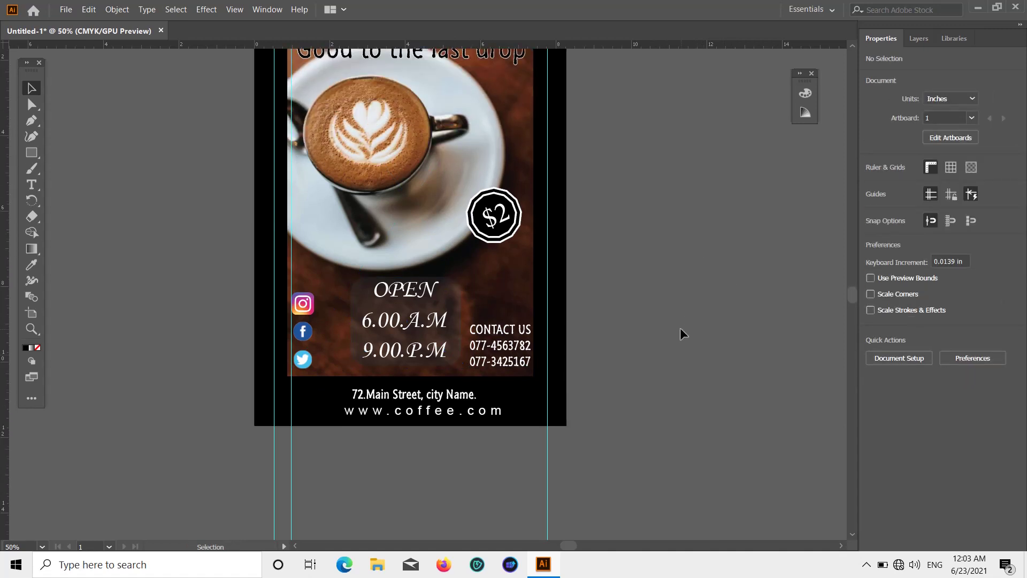
scroll(669, 304, "up", 2)
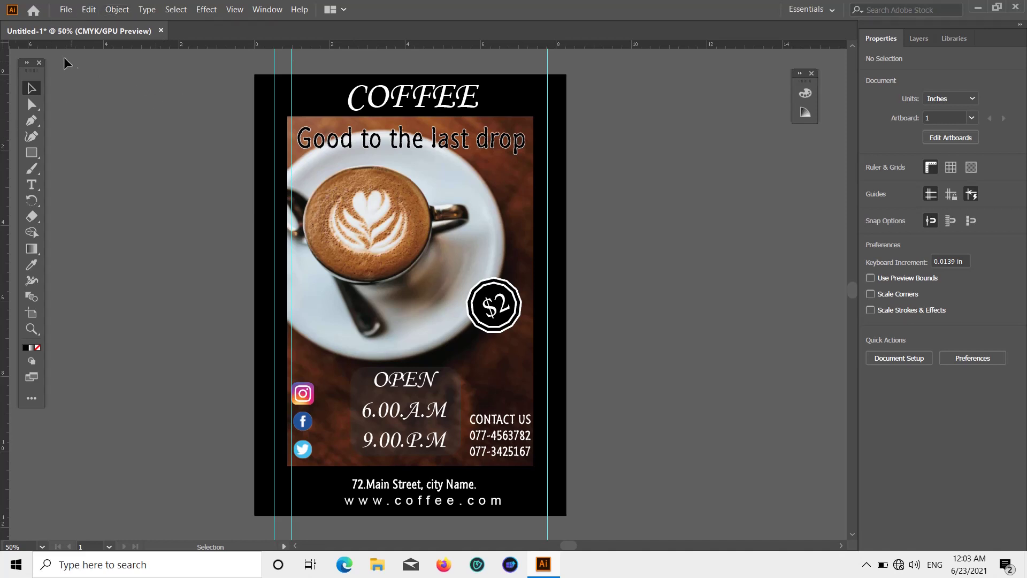
left_click(59, 11)
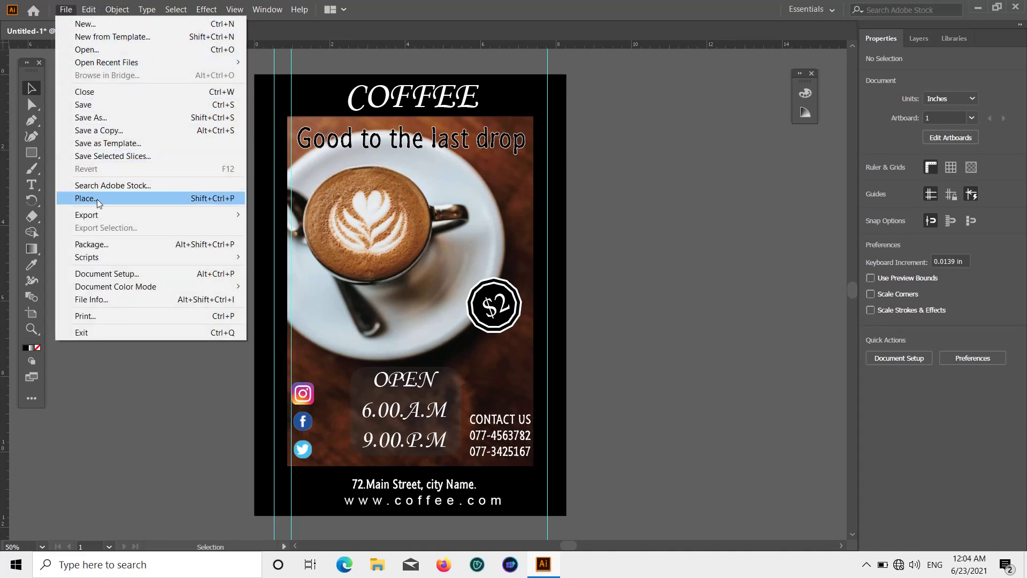
mouse_move(86, 215)
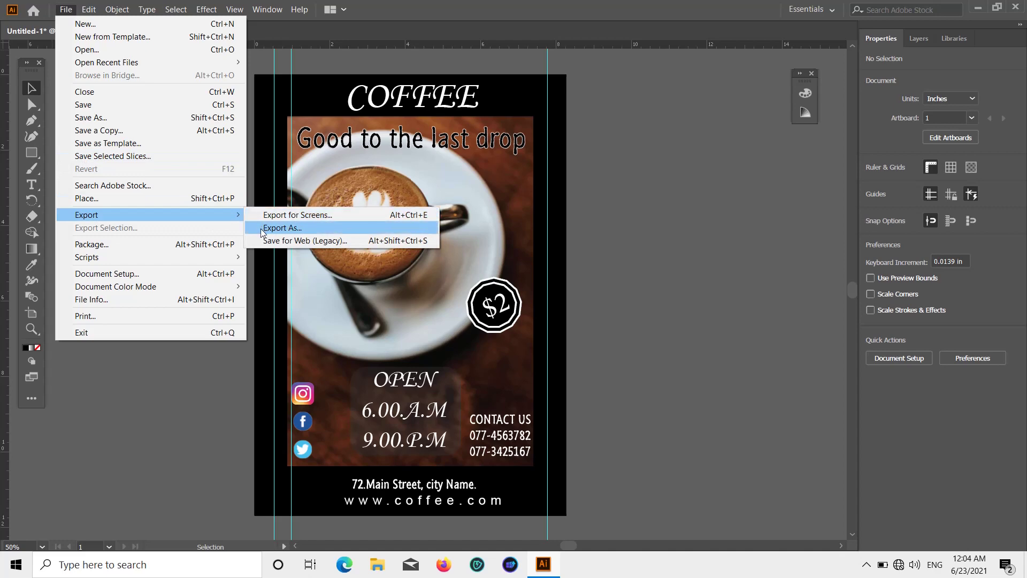
- Choose Export As, go to Desktop > Ilastrater, and start renaming the file to COFFEE FLYER
left_click(270, 231)
scroll(48, 107, "up", 3)
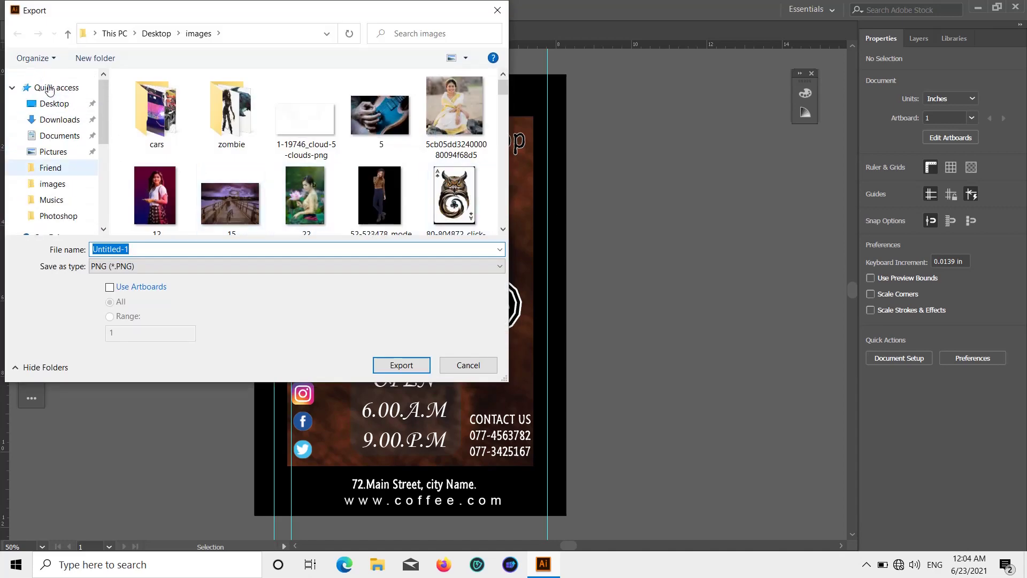
left_click(48, 104)
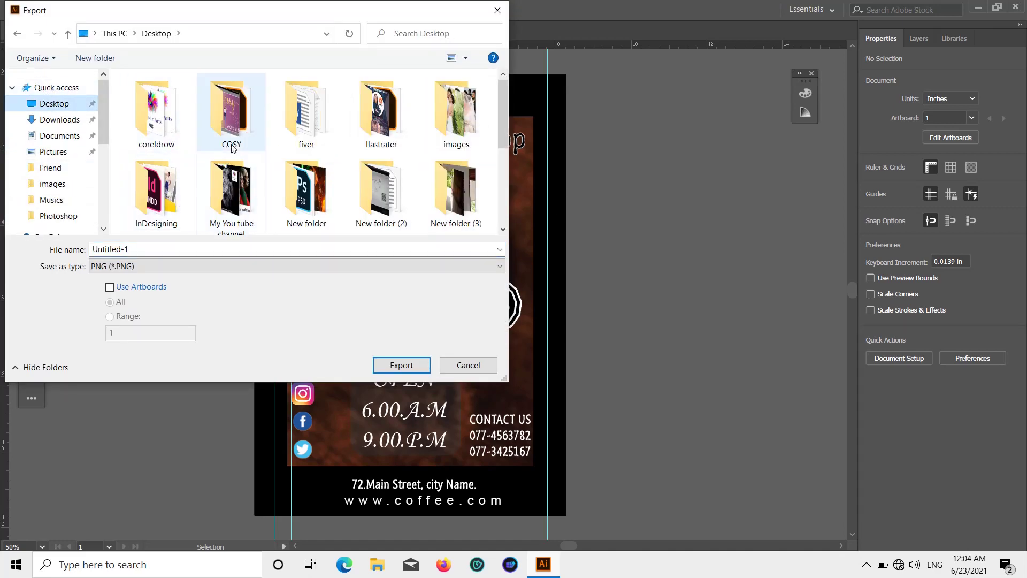
double_click(373, 133)
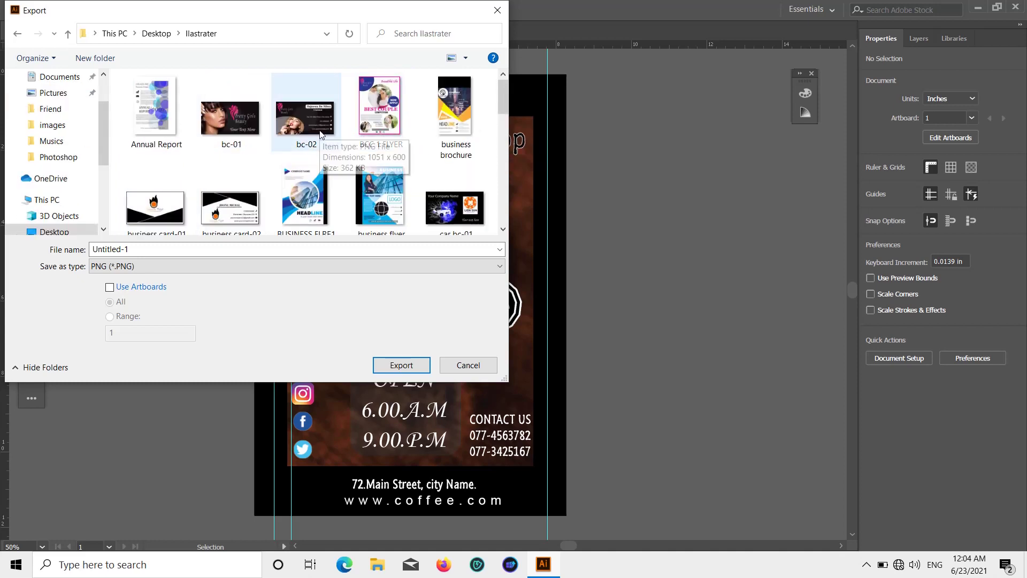
scroll(321, 134, "down", 1)
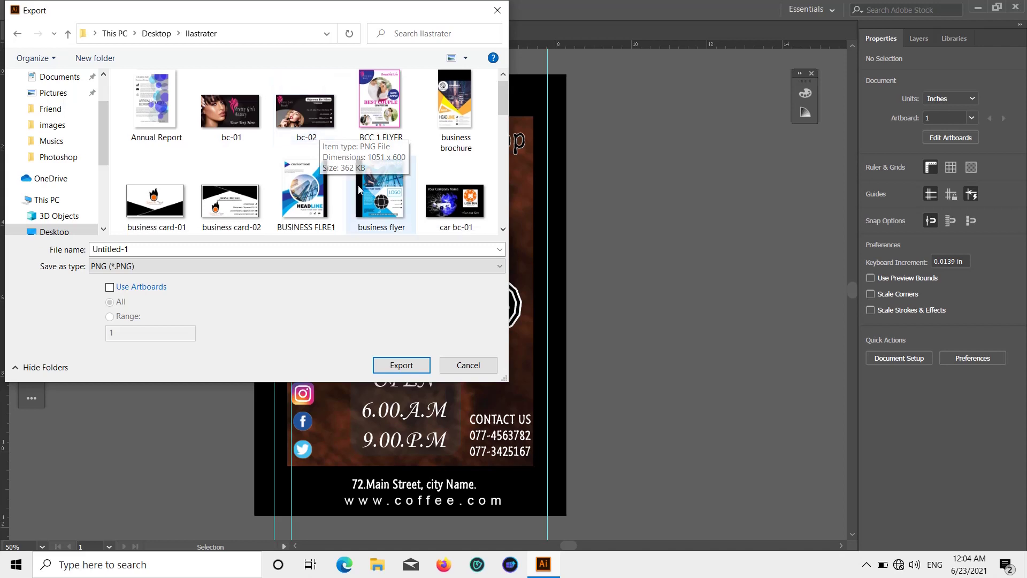
left_click(154, 247)
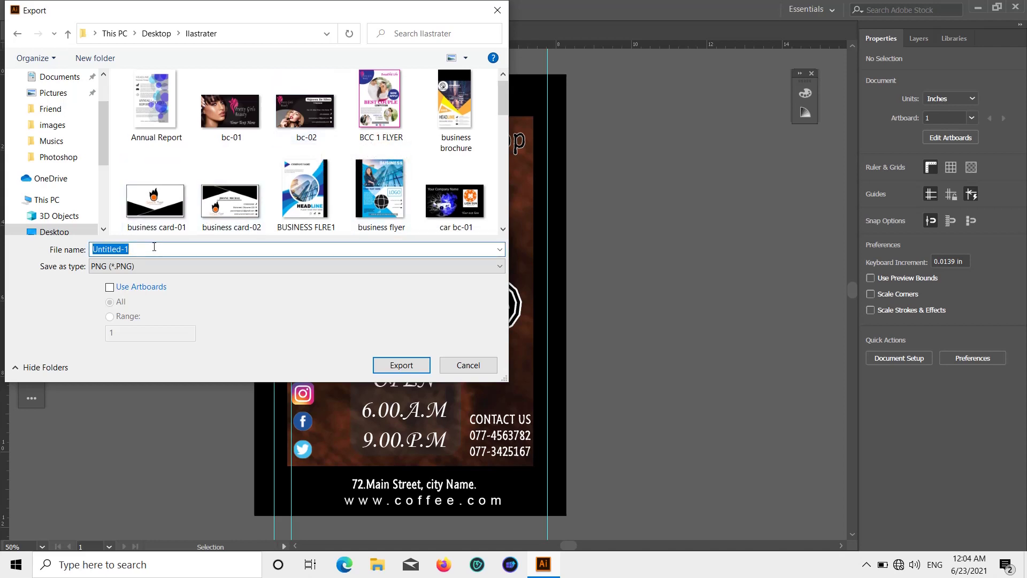
key("BackSpace")
type("COFFEE FLYER")
- Export the COFFEE FLYER PNG, accepting the default PNG Options settings
left_click(401, 365)
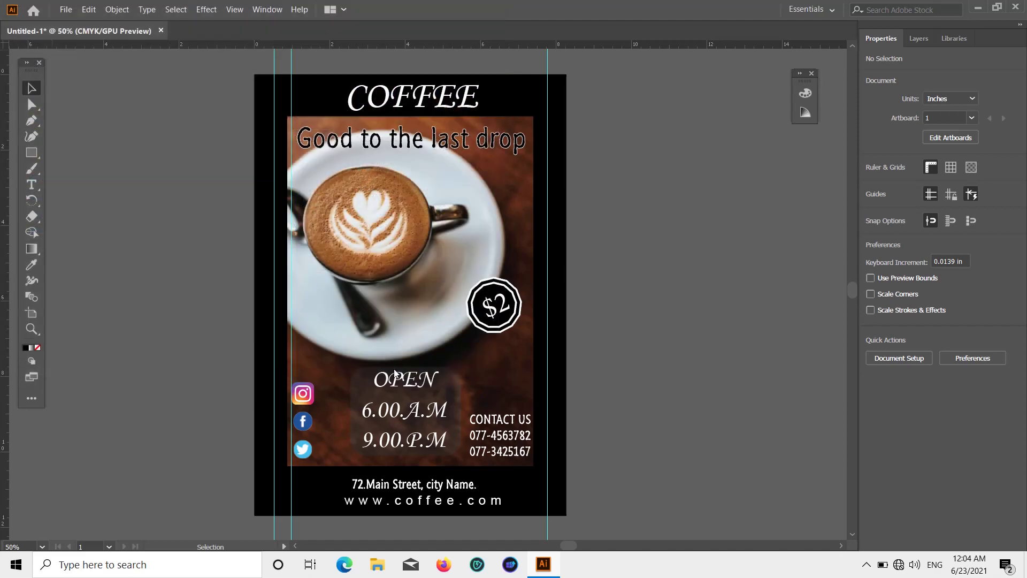
left_click(533, 486)
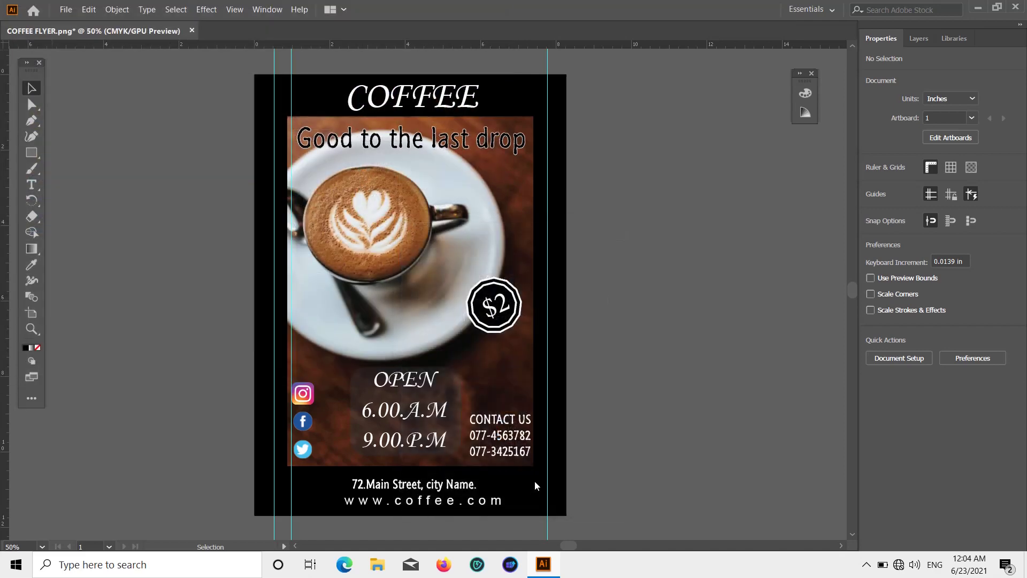